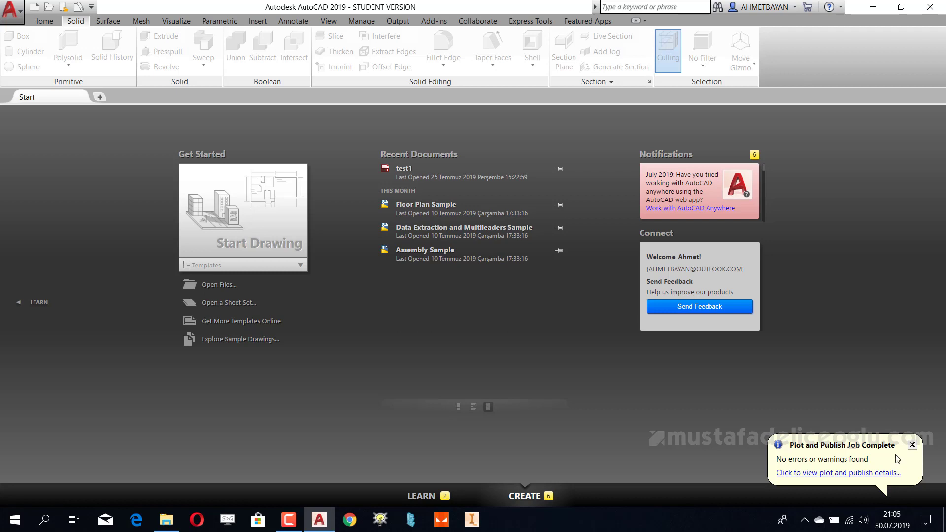
- Create the new blank drawing Drawing2.dwg from the Start page
left_click(223, 237)
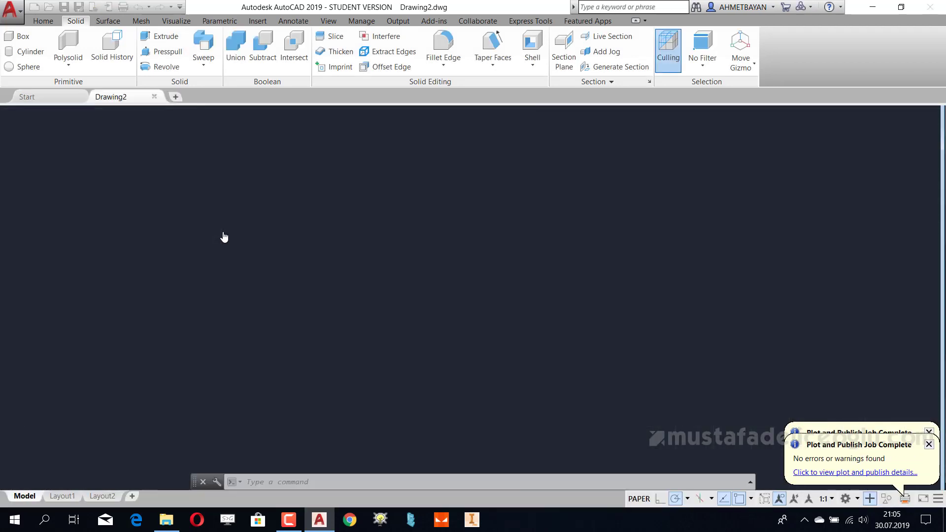
- Show the Home ribbon tools and dismiss the Plot and Publish notice
left_click(340, 269)
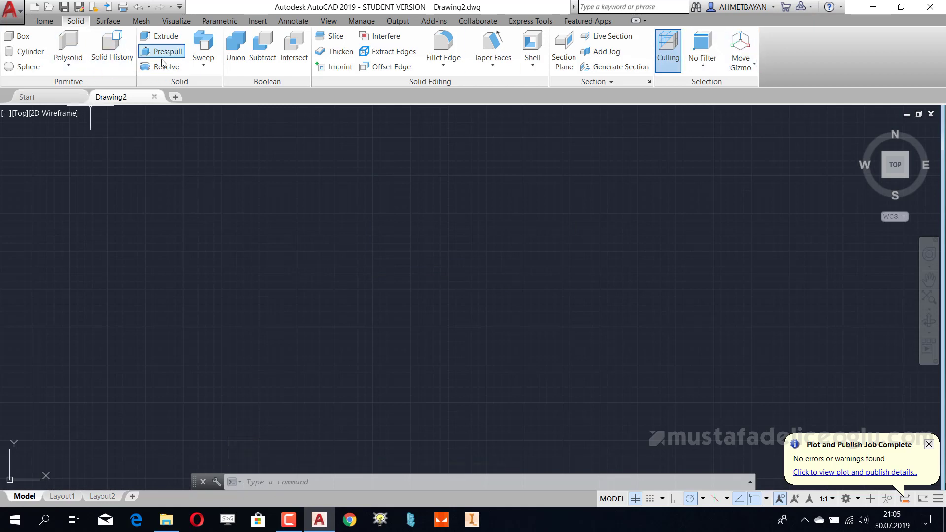
left_click(43, 21)
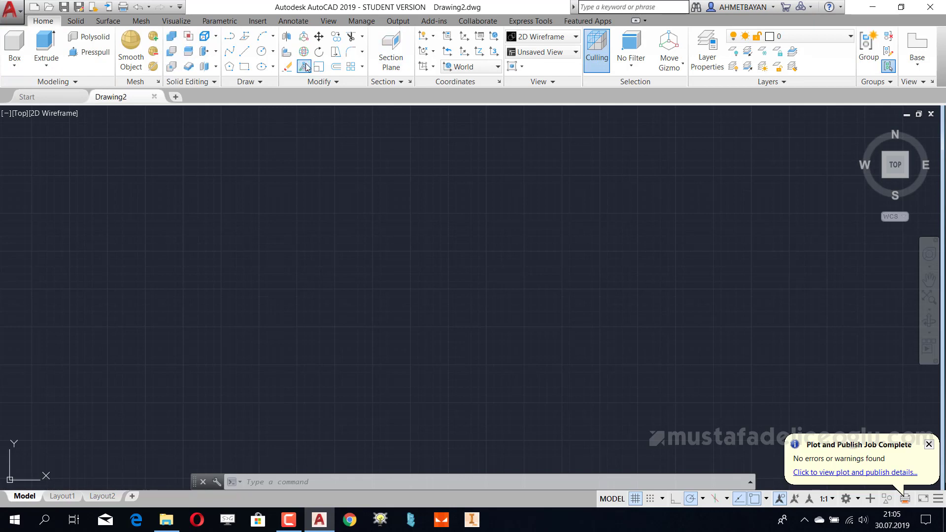
left_click(930, 447)
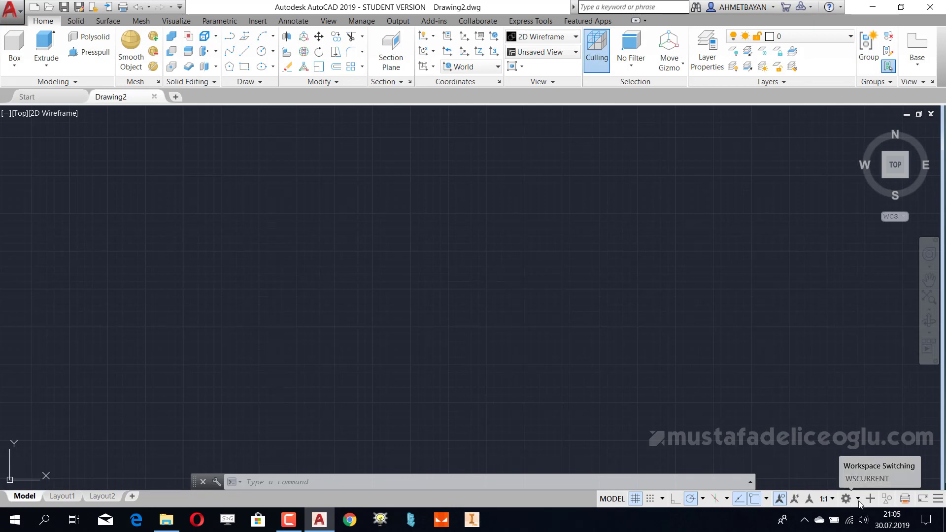
left_click(857, 501)
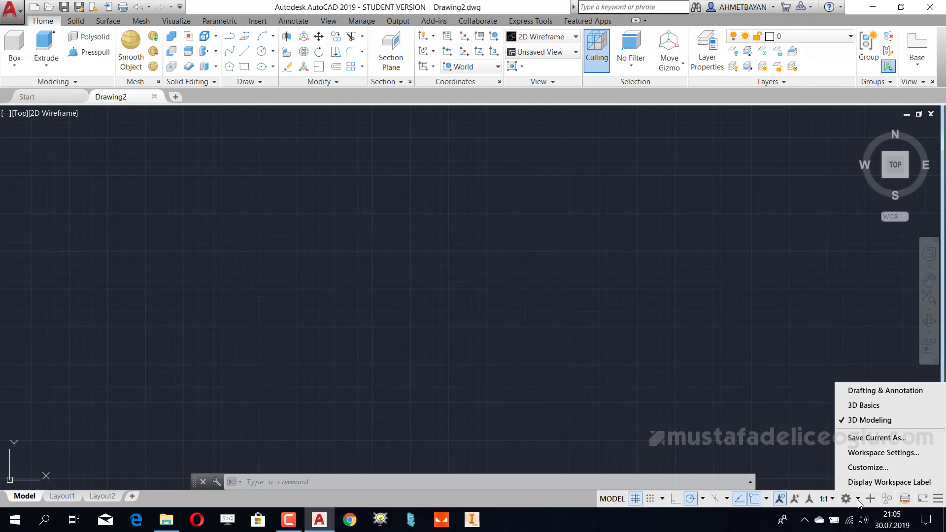
left_click(872, 423)
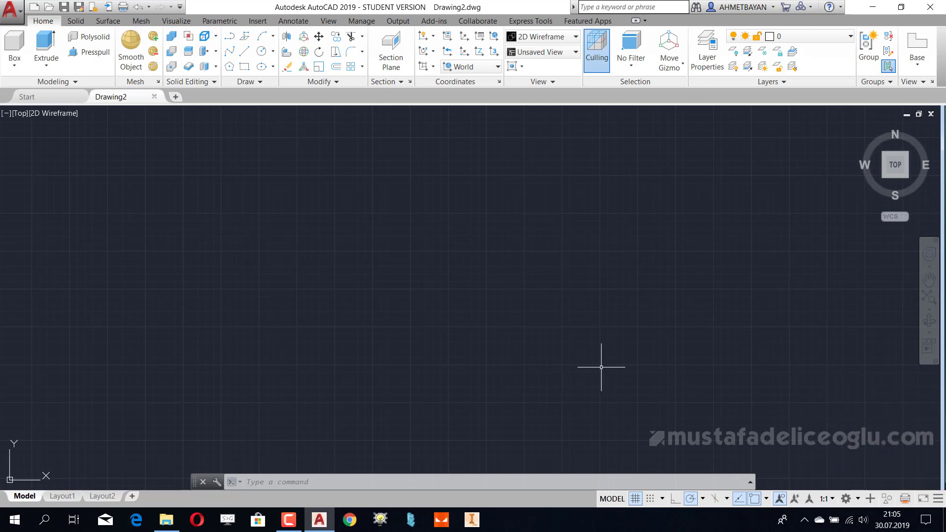
- Switch to the Drafting & Annotation workspace and cancel a half-typed EXTRUDE command
left_click(555, 333)
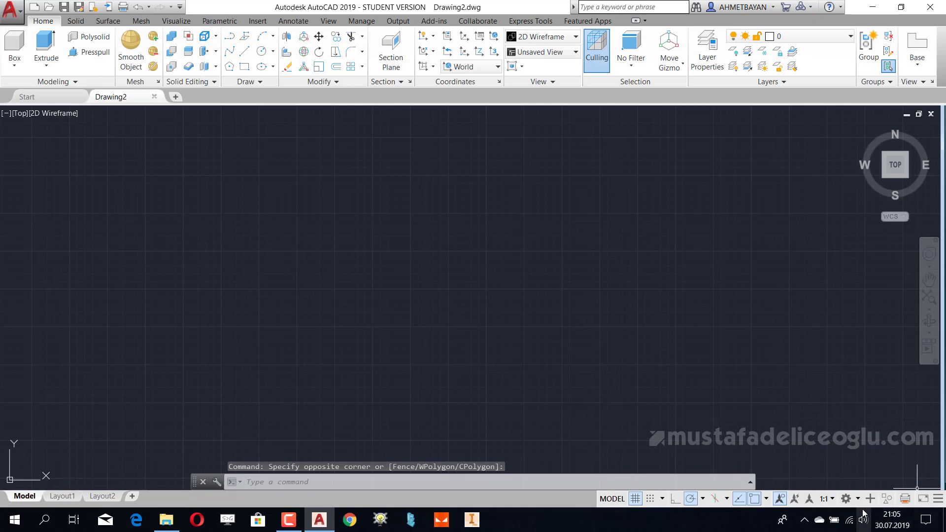
left_click(847, 498)
left_click(877, 392)
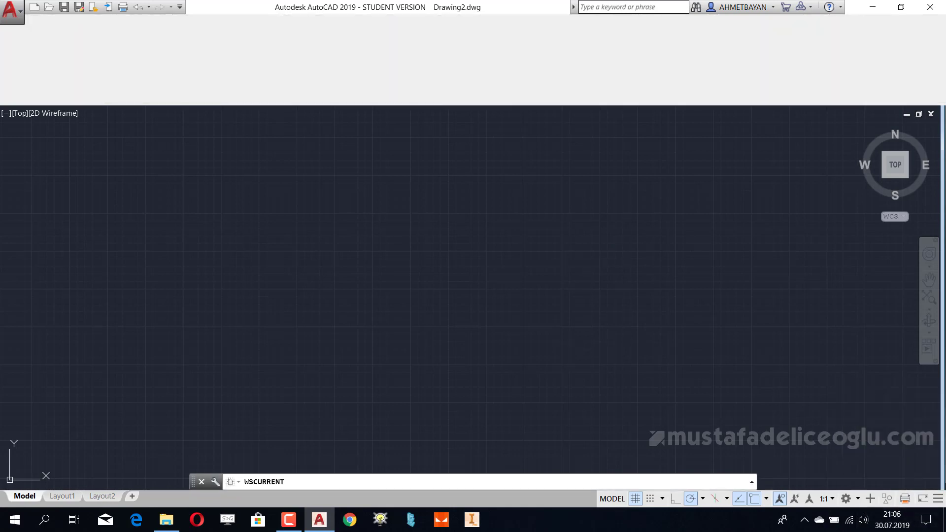
left_click(508, 198)
left_click(426, 304)
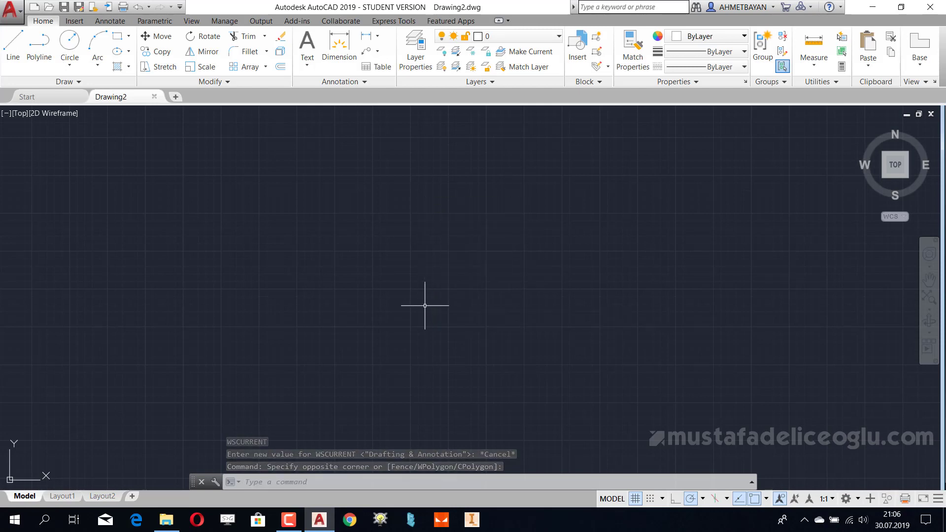
type("e")
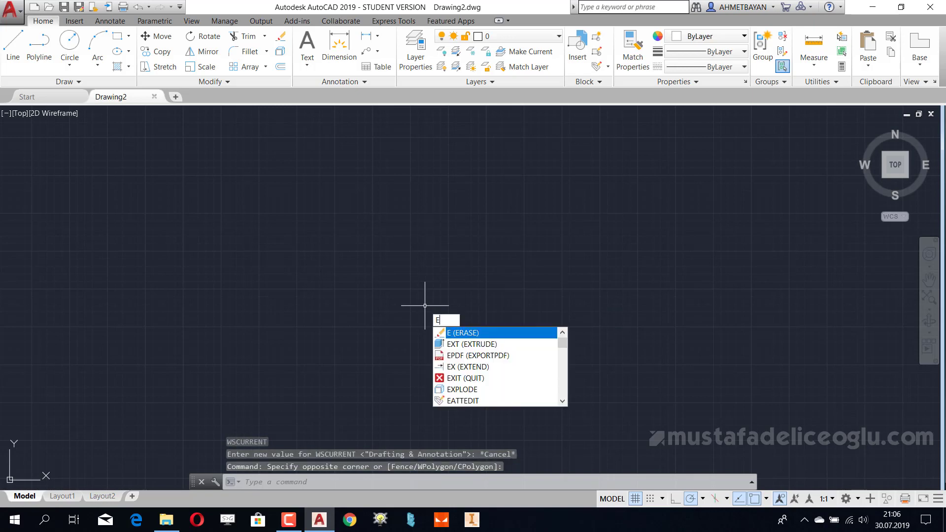
type("xt")
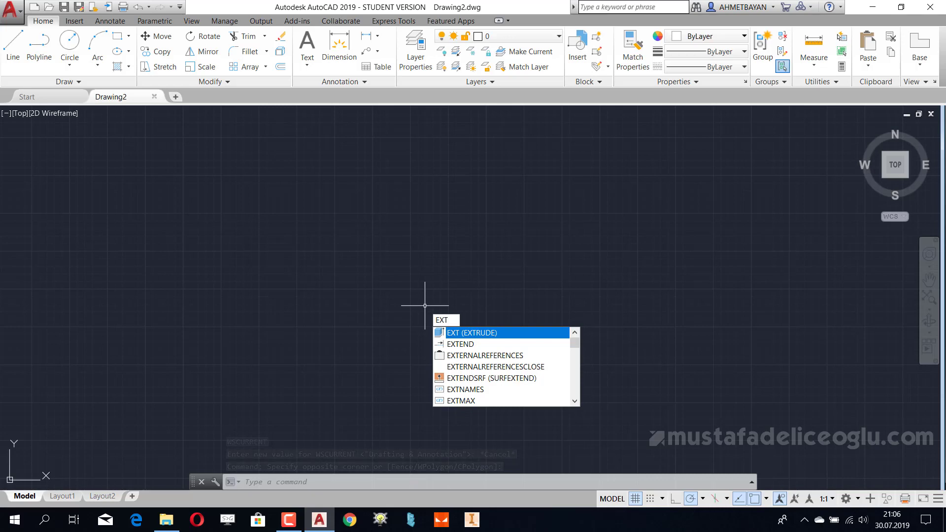
key("Escape")
key("Escape")
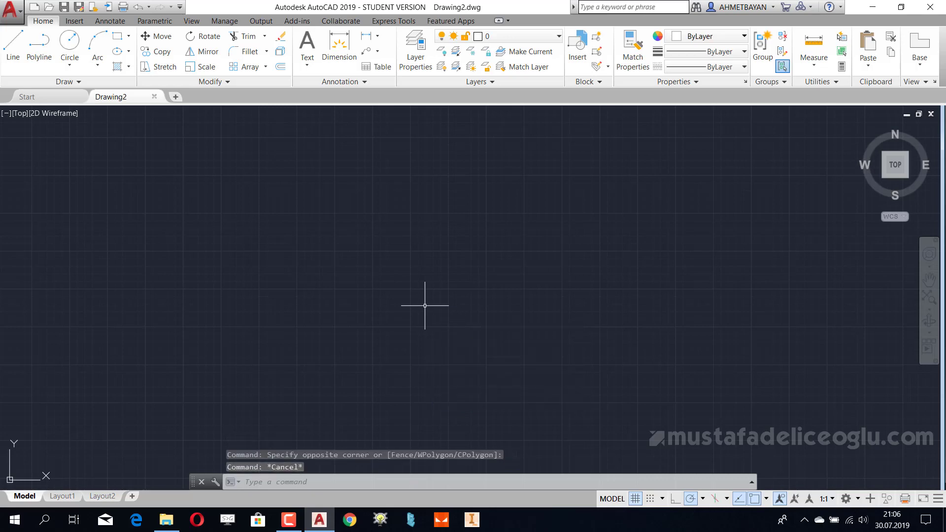
key("Escape")
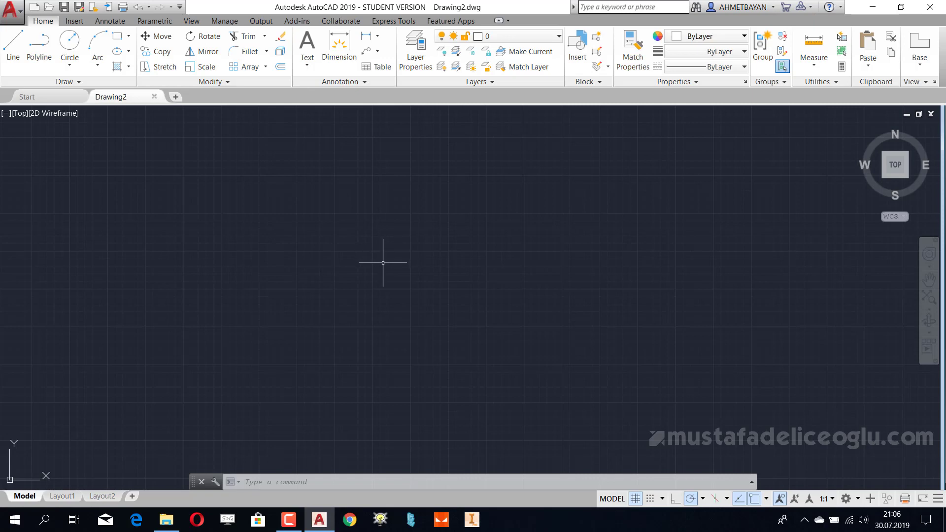
- Switch the workspace back to 3D Modeling
left_click(858, 499)
left_click(871, 419)
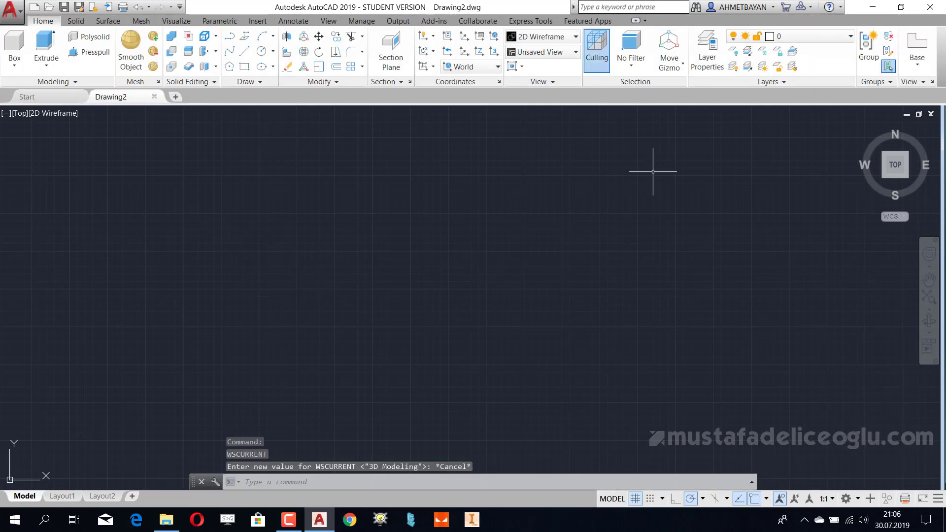
left_click(567, 197)
left_click(538, 245)
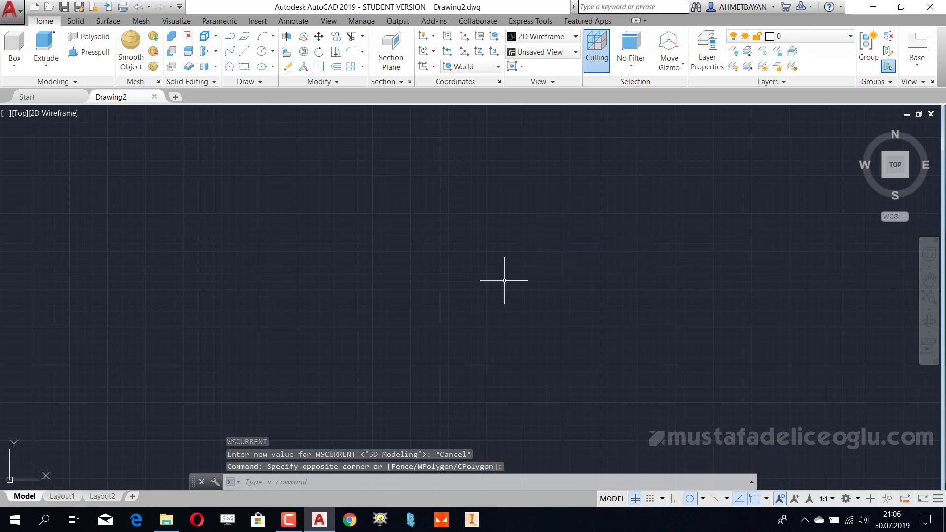
left_click_drag(556, 207, 497, 296)
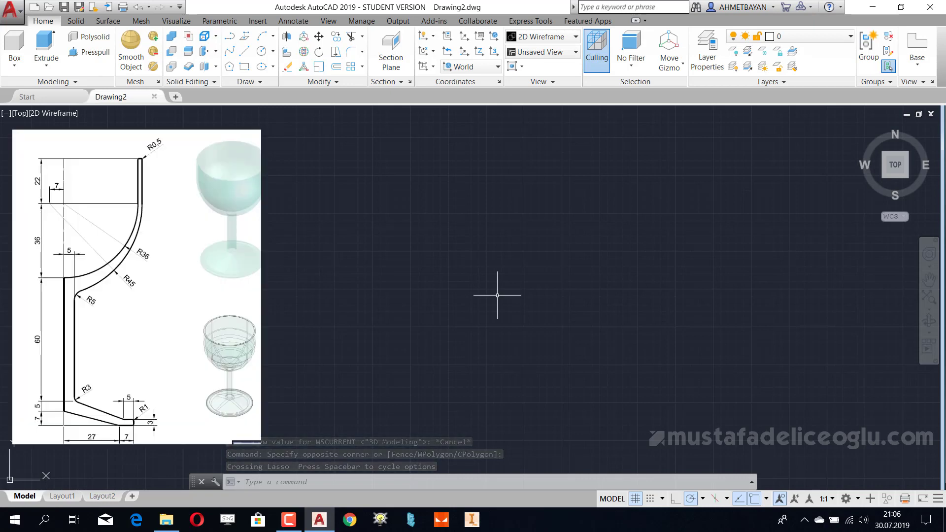
left_click_drag(579, 210, 499, 297)
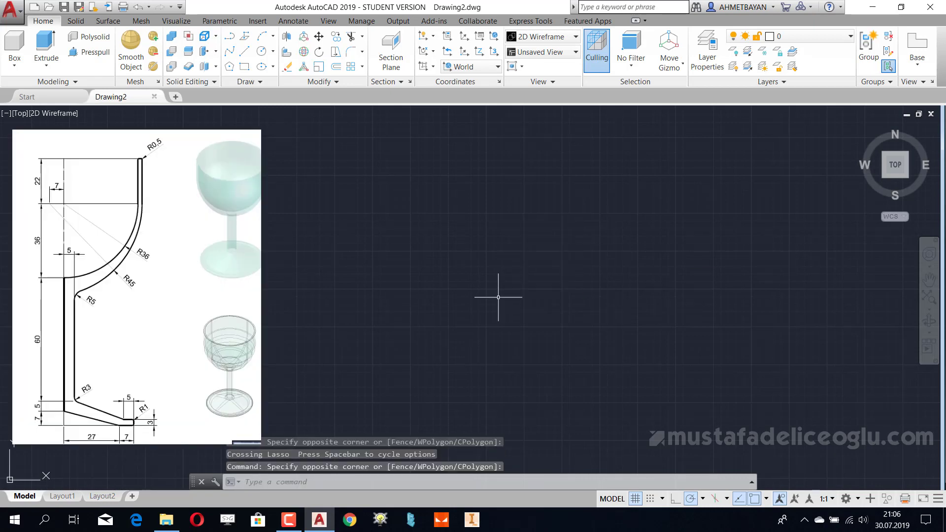
type("c")
key("Return")
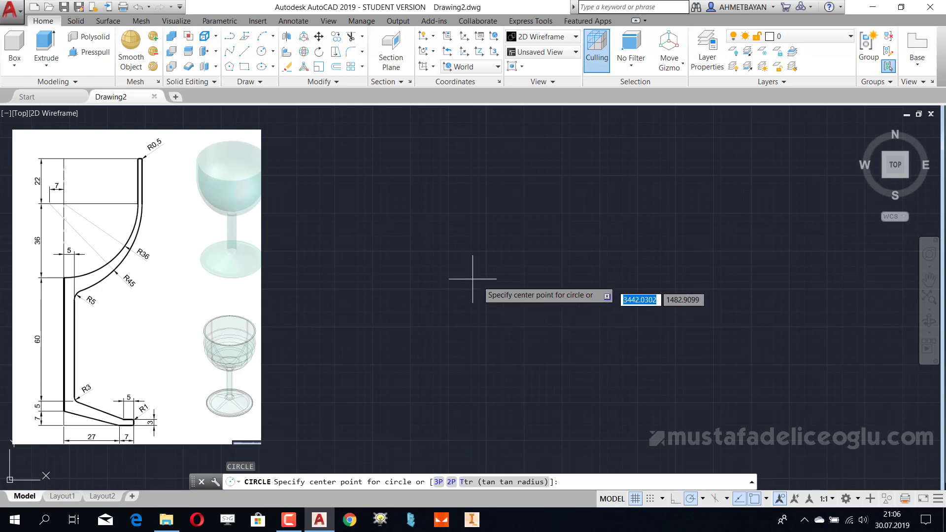
left_click(480, 254)
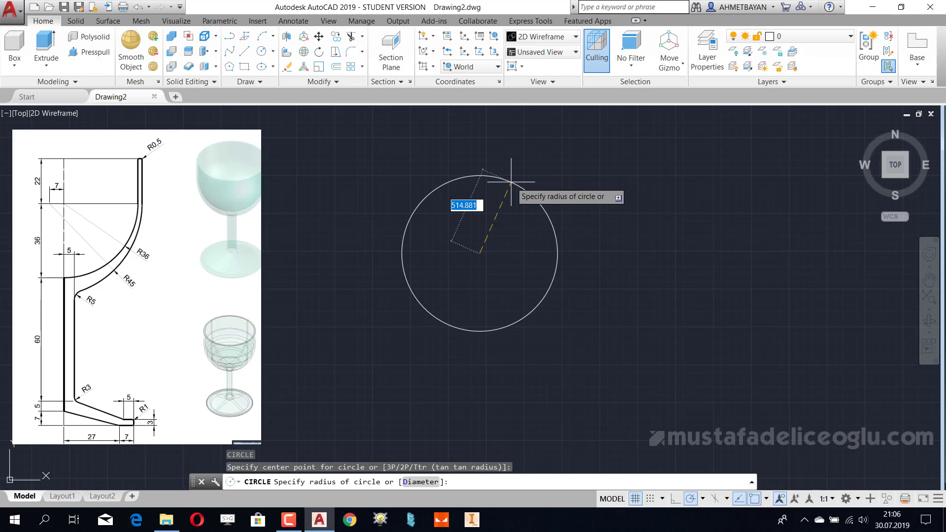
key("Escape")
key("Escape")
left_click_drag(515, 186, 441, 256)
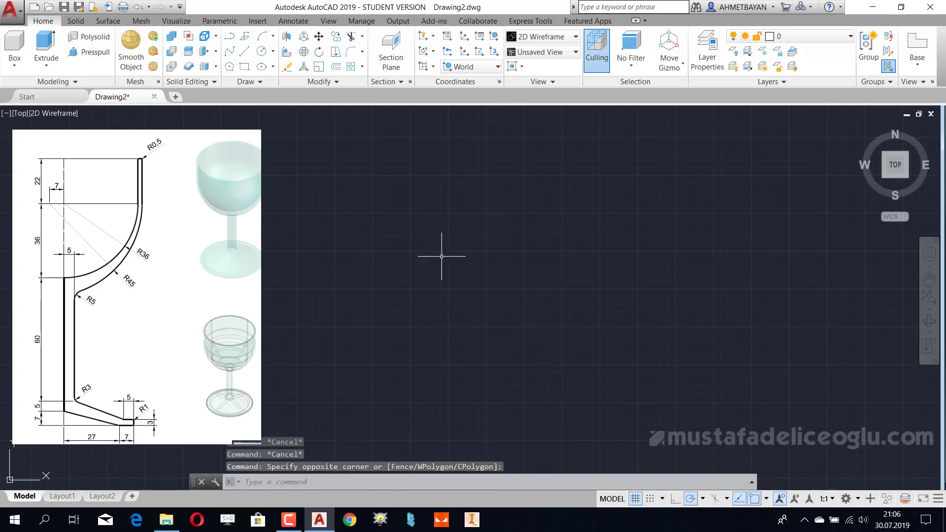
type("c")
key("Return")
type("0")
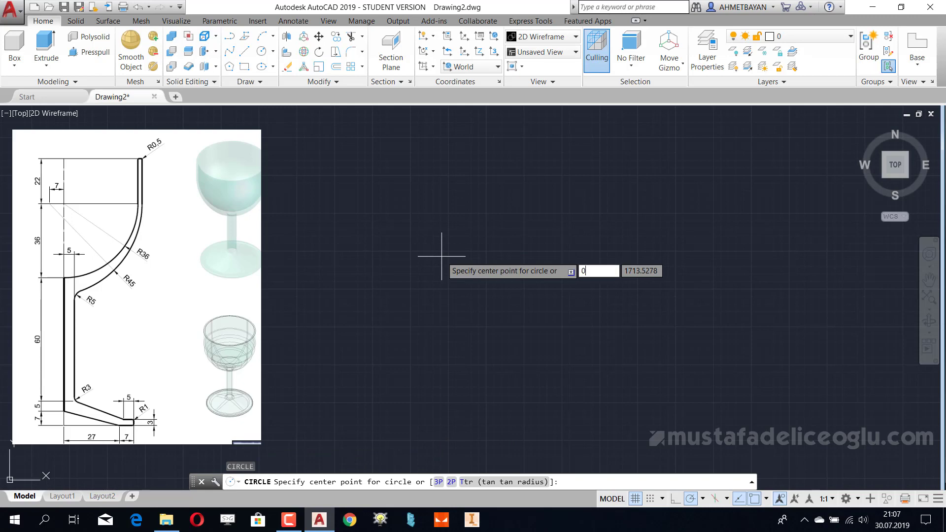
key("Tab")
type("0")
key("Return")
scroll(434, 253, "down", 5)
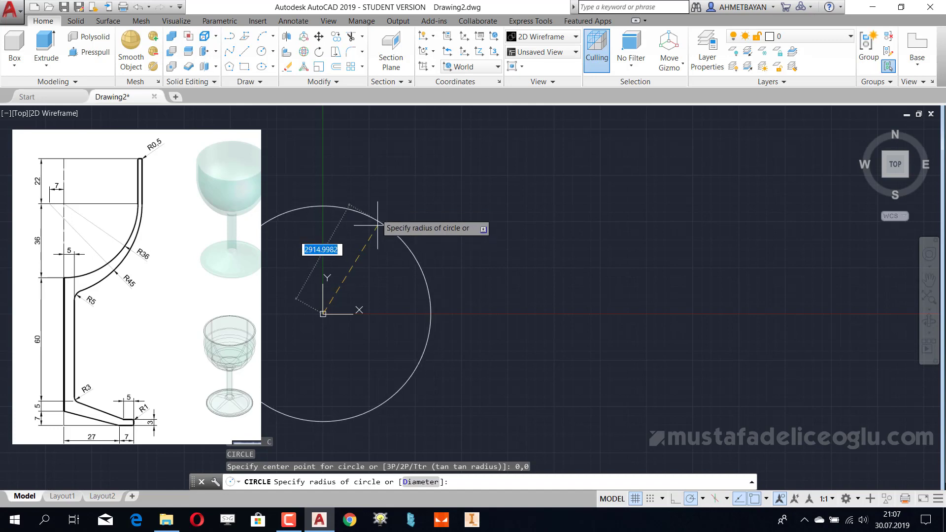
key("Escape")
type("c")
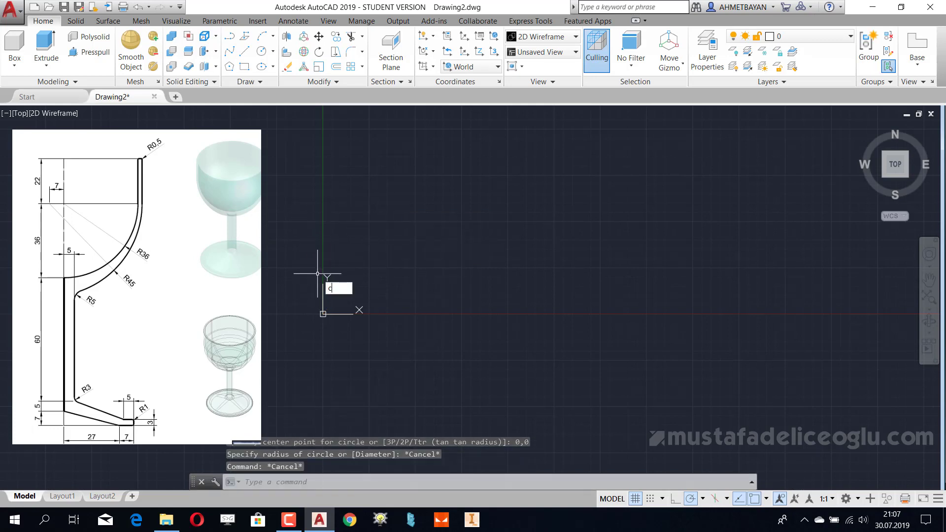
key("Return")
- Draw a circle of radius 36 and zoom to fit it in view
left_click(503, 195)
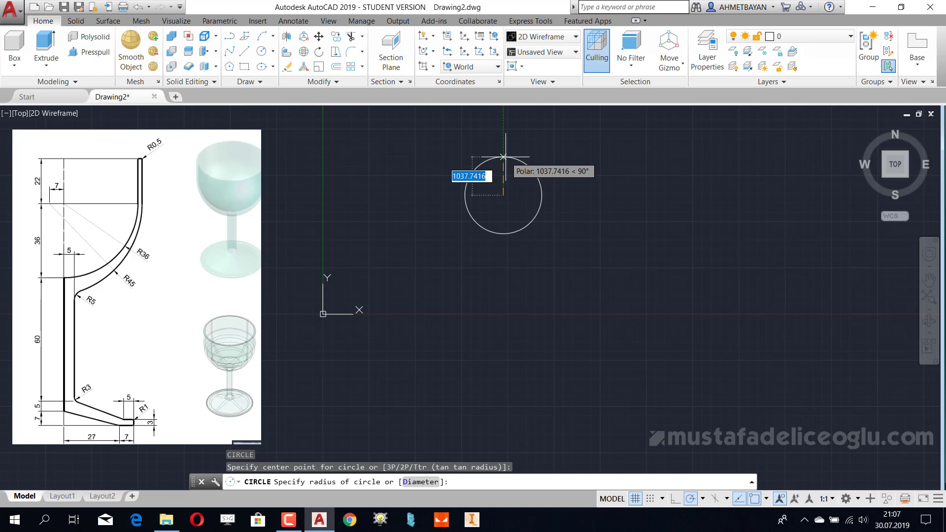
type("36")
key("Return")
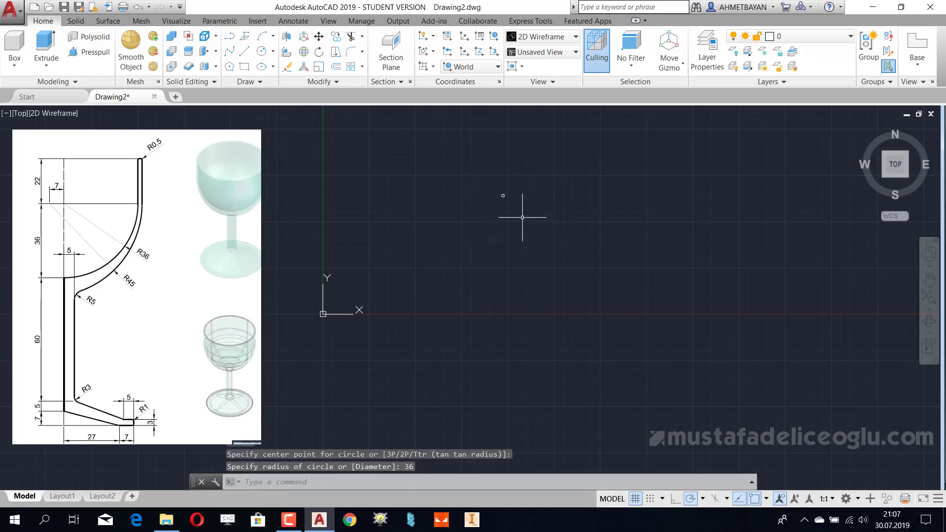
middle_click(535, 196)
middle_click(535, 195)
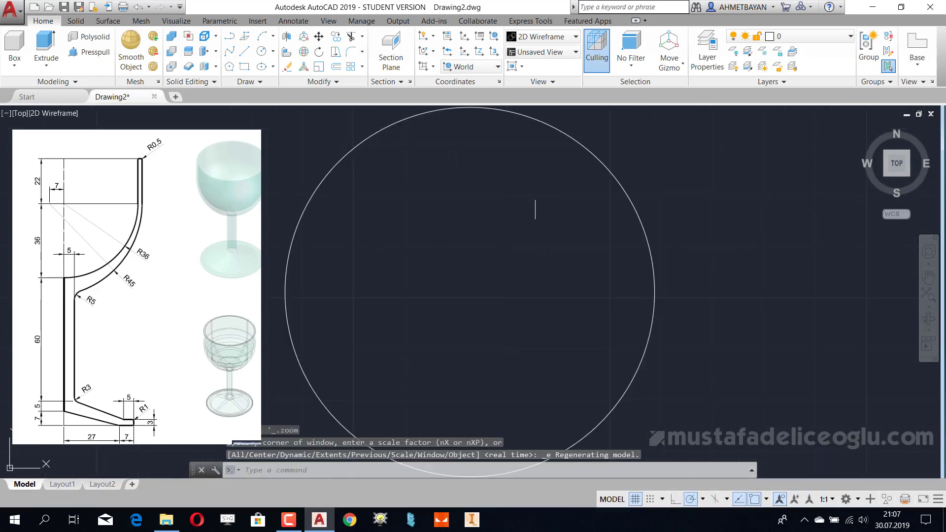
scroll(508, 198, "down", 6)
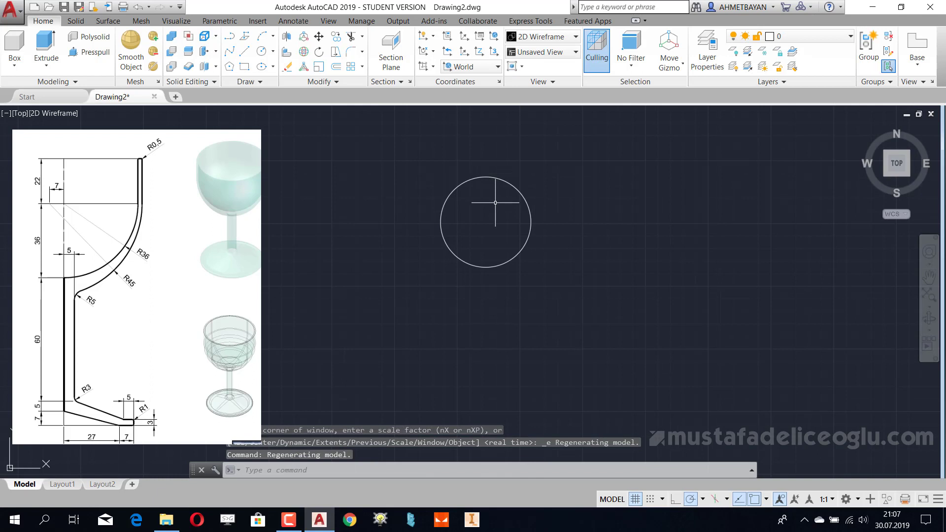
- Draw a radius-45 circle centred 7 units left of the first circle
type("c")
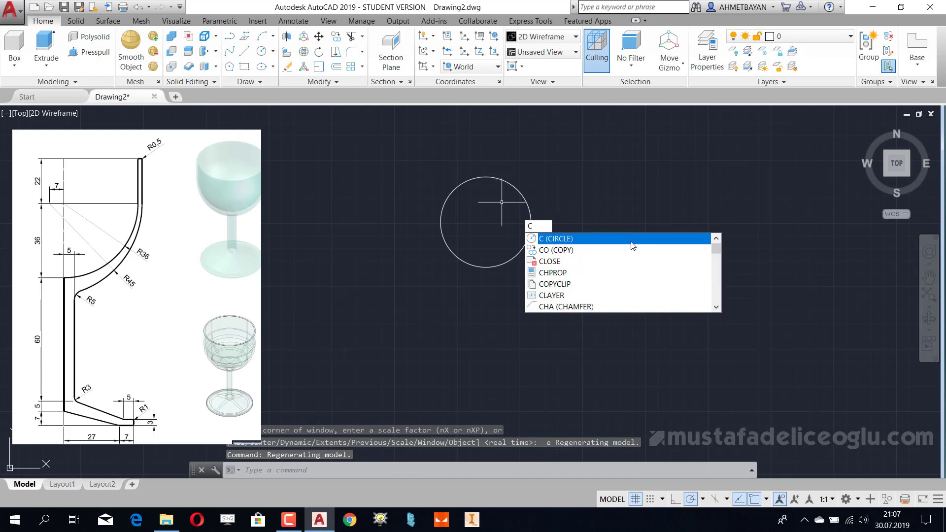
left_click(631, 242)
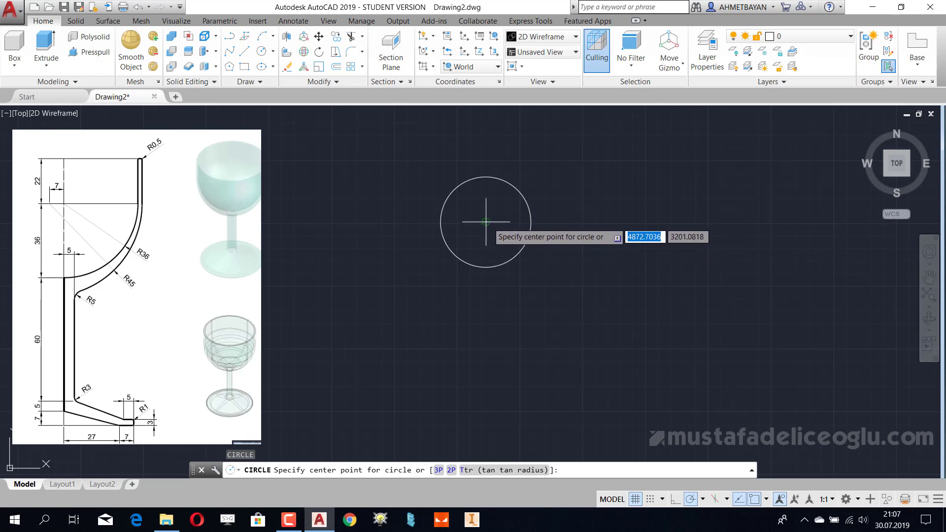
type("7")
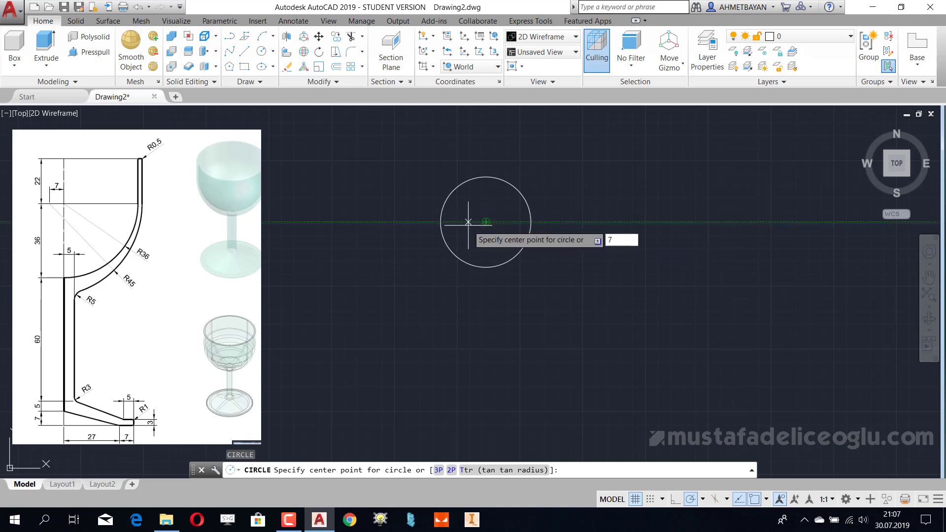
key("Return")
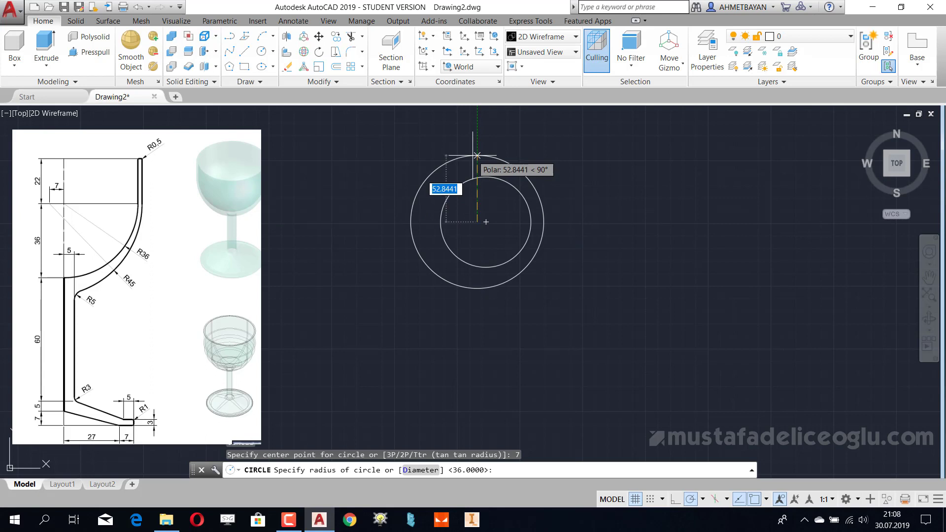
type("45")
key("Return")
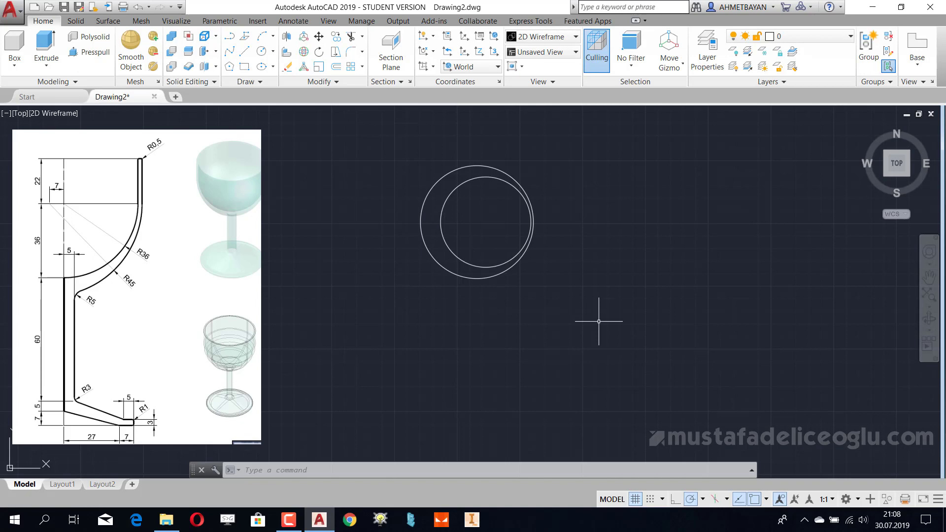
- Draw a 65-unit vertical stem line down from the circle's bottom with Ortho on
type("l")
key("Return")
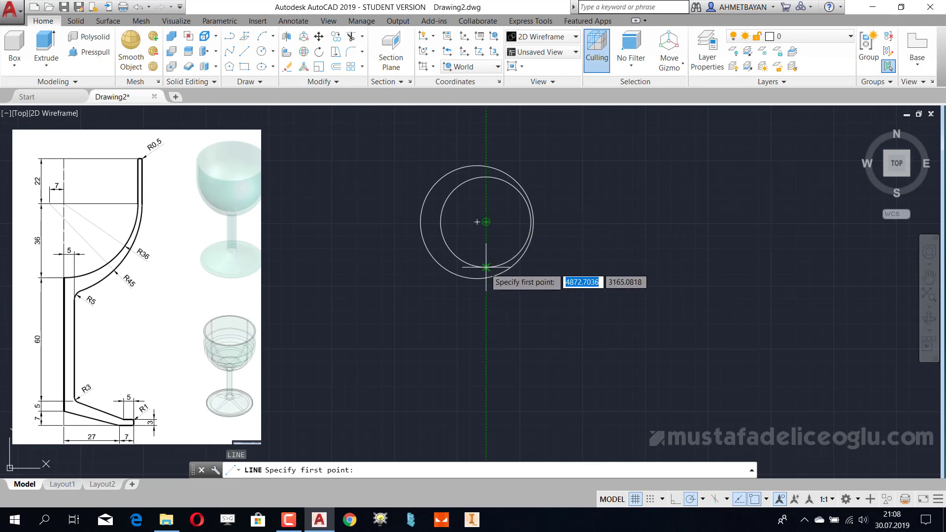
left_click(483, 269)
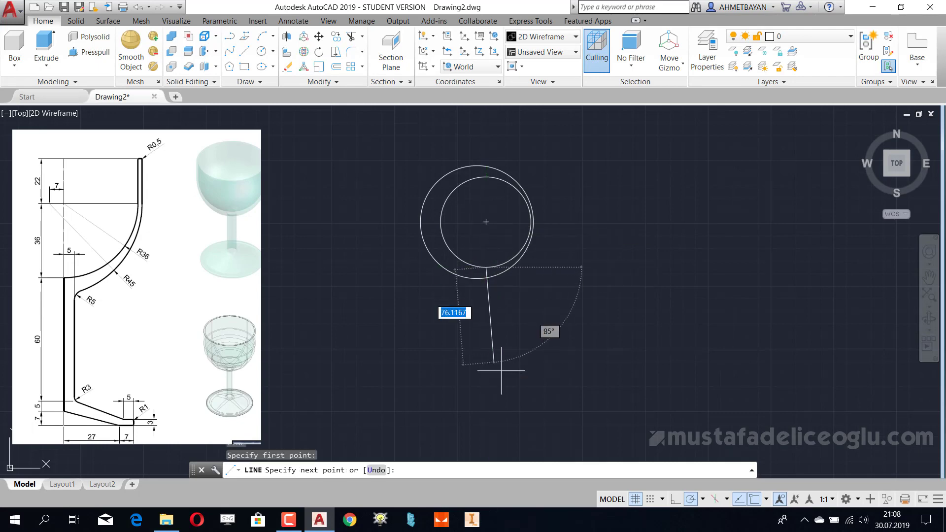
key("F8")
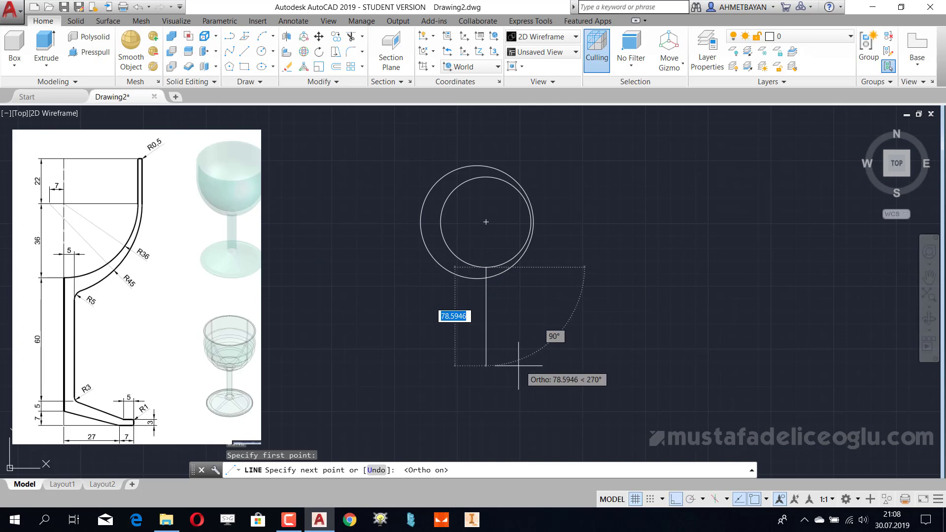
key("F8")
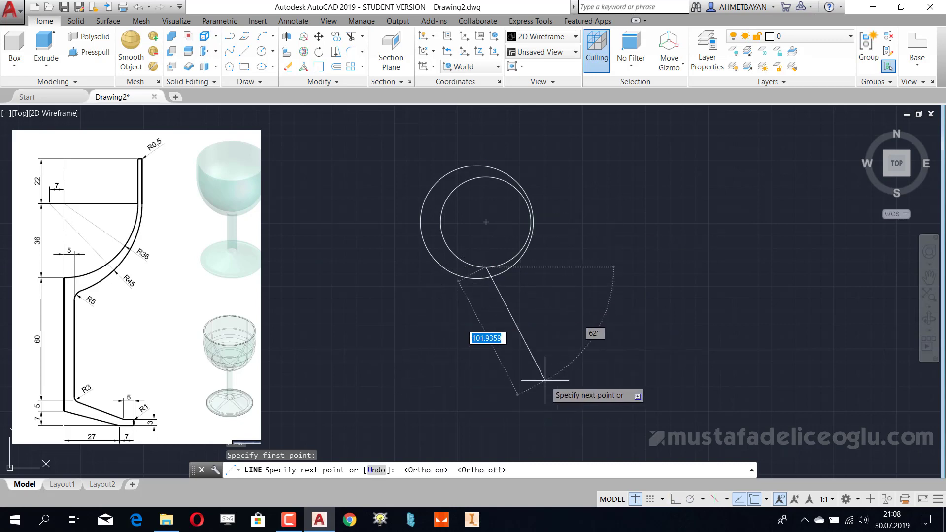
key("F8")
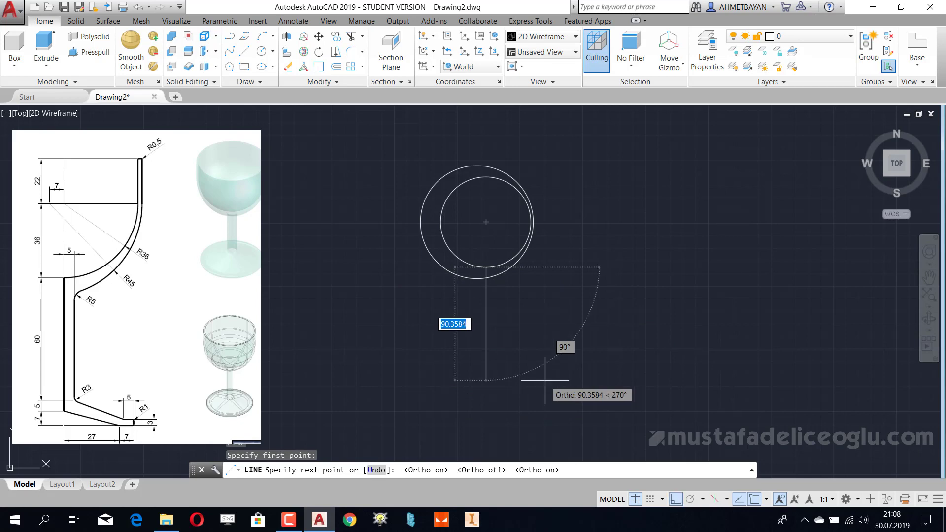
type("65")
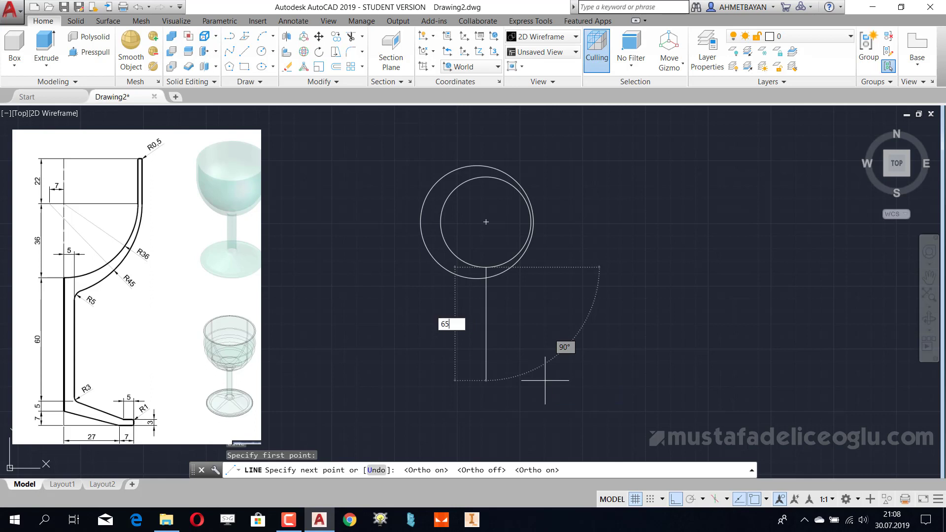
key("Return")
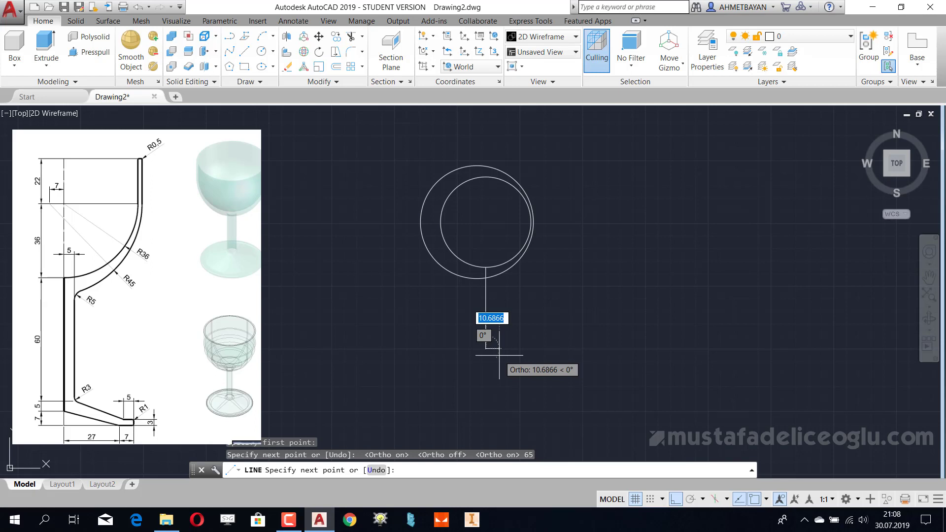
key("Escape")
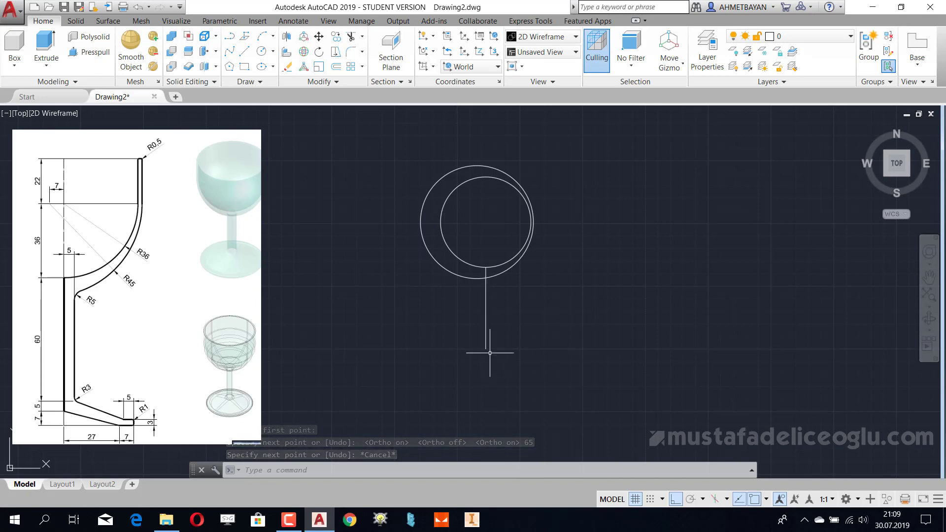
- Draw foot segments of 27, 7, 3 and 5 units, starting 7 past the stem end
type("l")
key("Return")
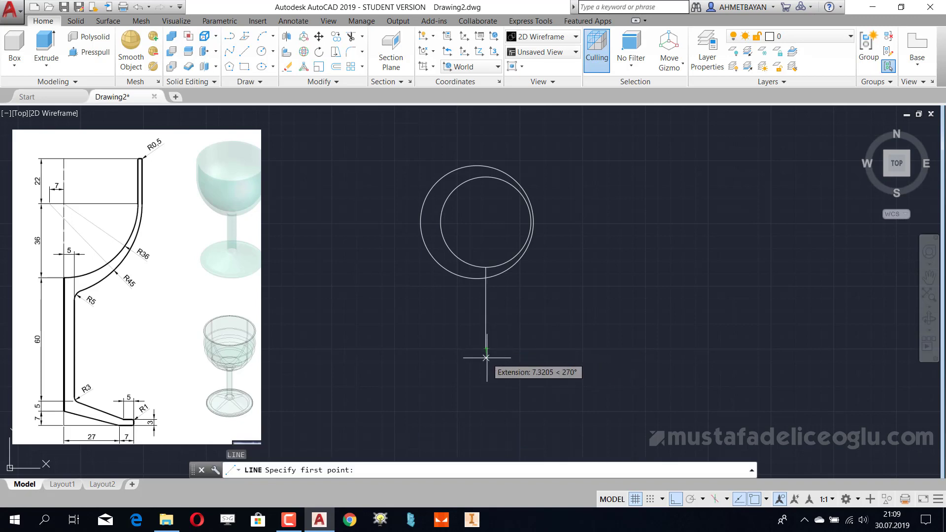
type("7")
key("Return")
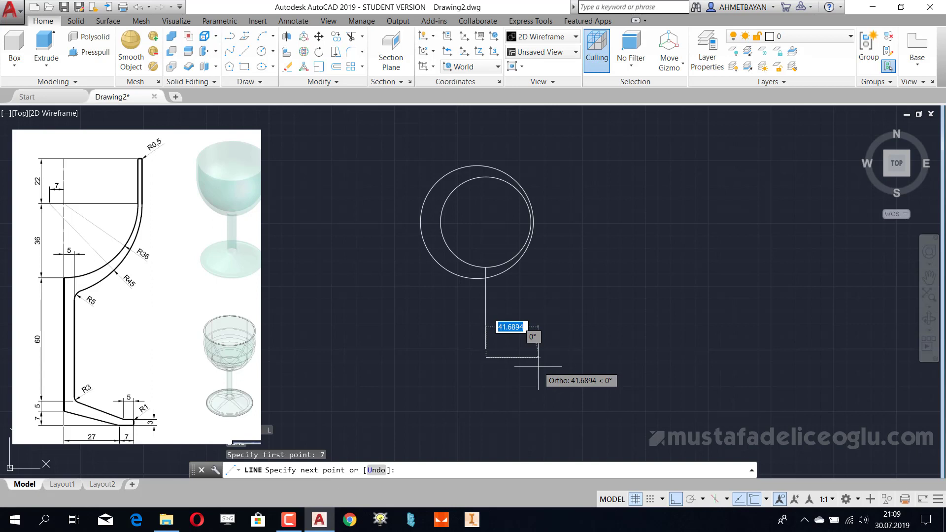
type("27")
key("Return")
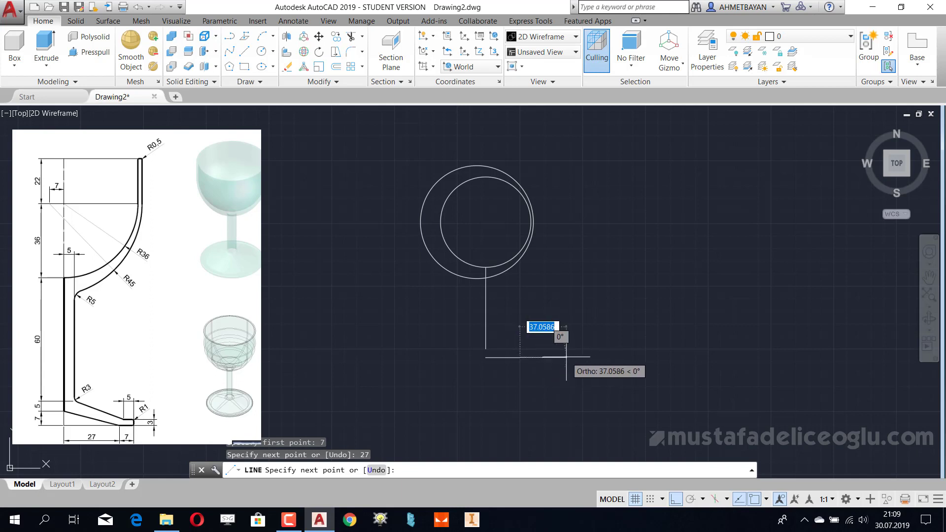
type("7")
key("Return")
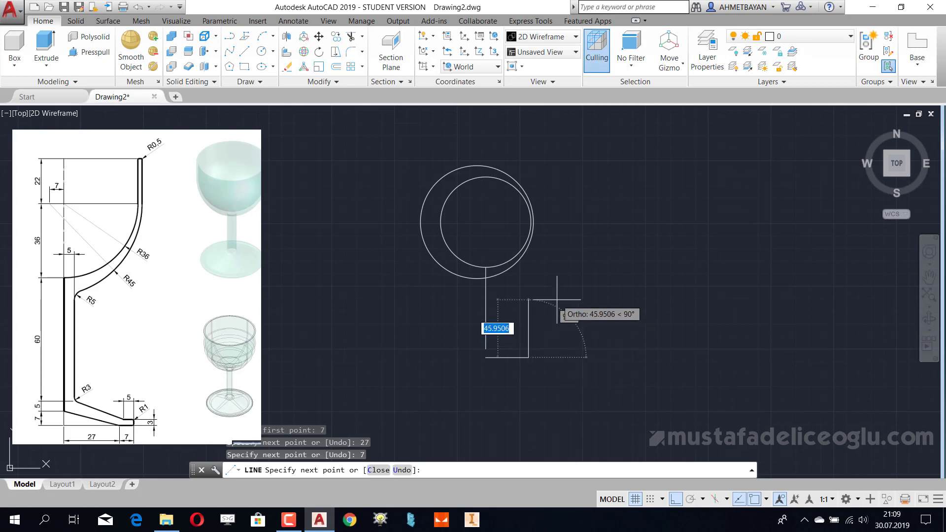
type("3")
key("Return")
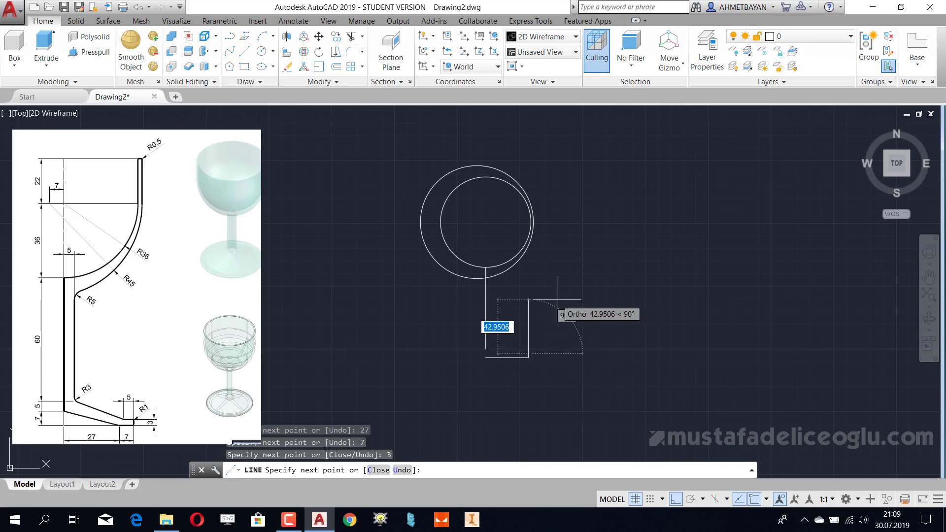
scroll(504, 345, "up", 4)
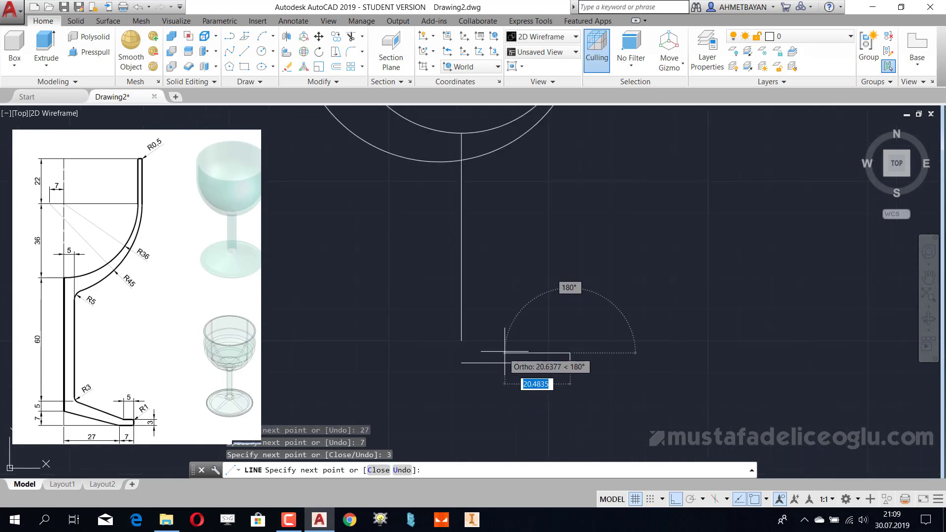
type("5")
key("Return")
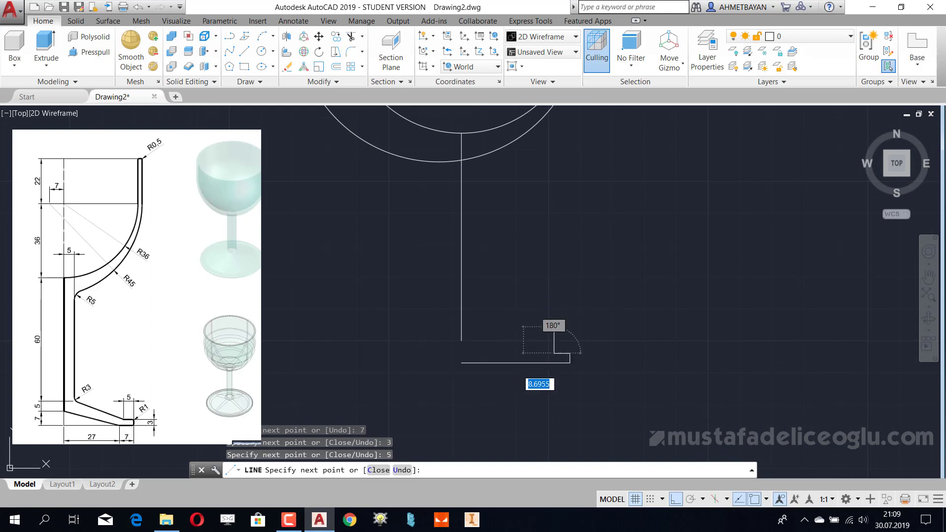
key("Escape")
- Erase the bottom horizontal line and draw a sloped line from the stem end to the step
left_click(488, 341)
left_click(469, 395)
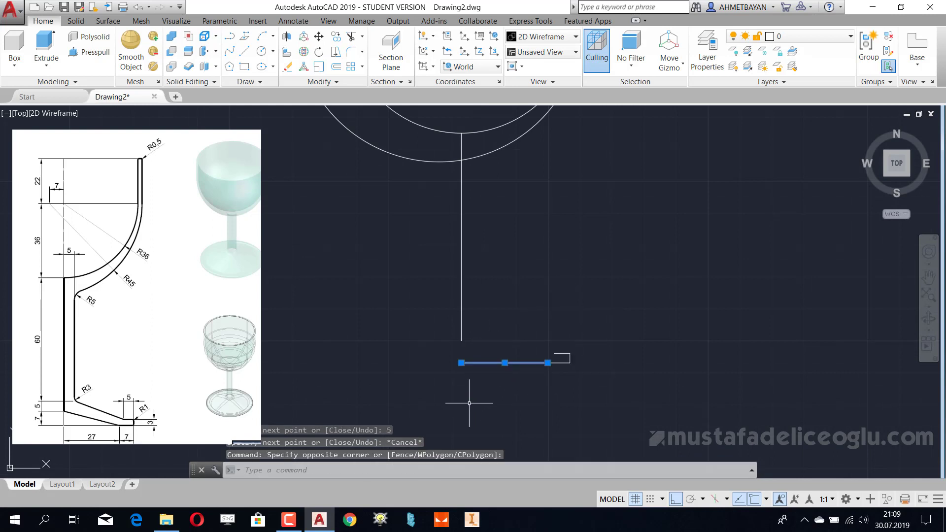
key("Delete")
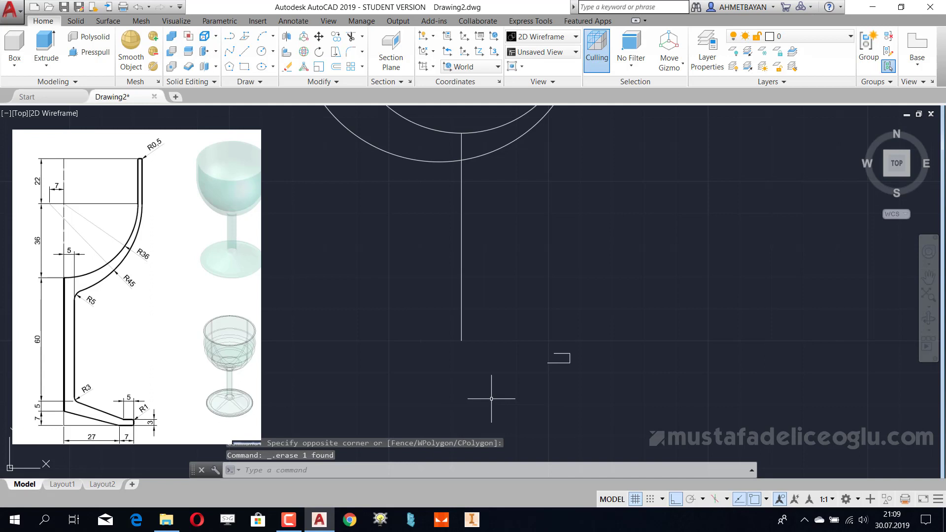
type("l")
key("Return")
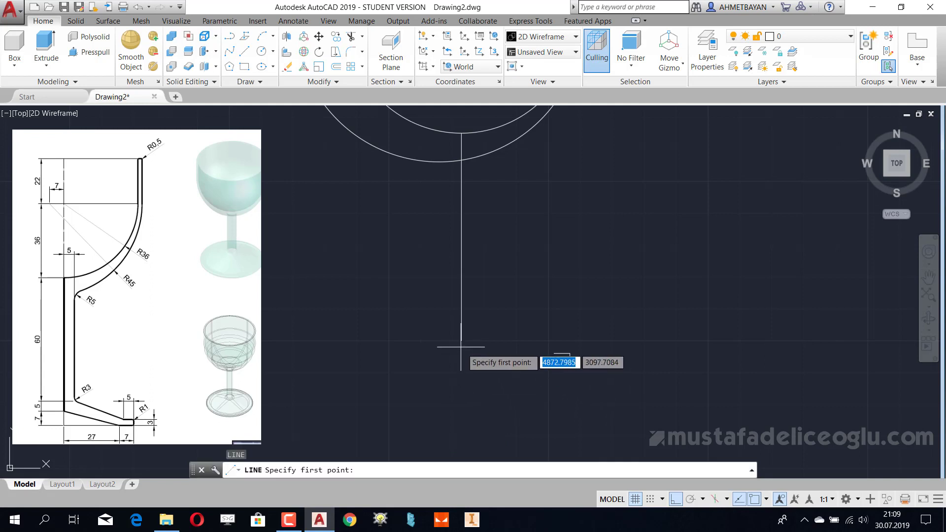
left_click(461, 340)
left_click(548, 363)
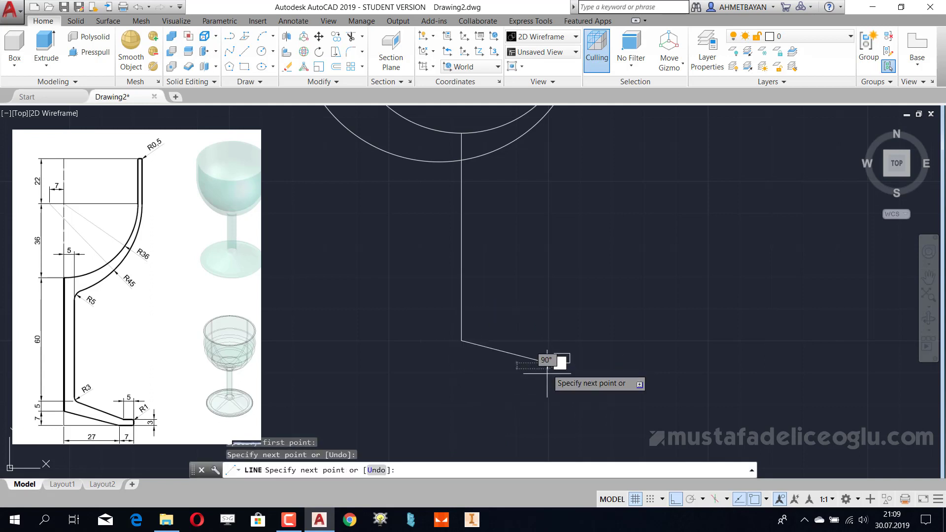
key("Escape")
key("Escape")
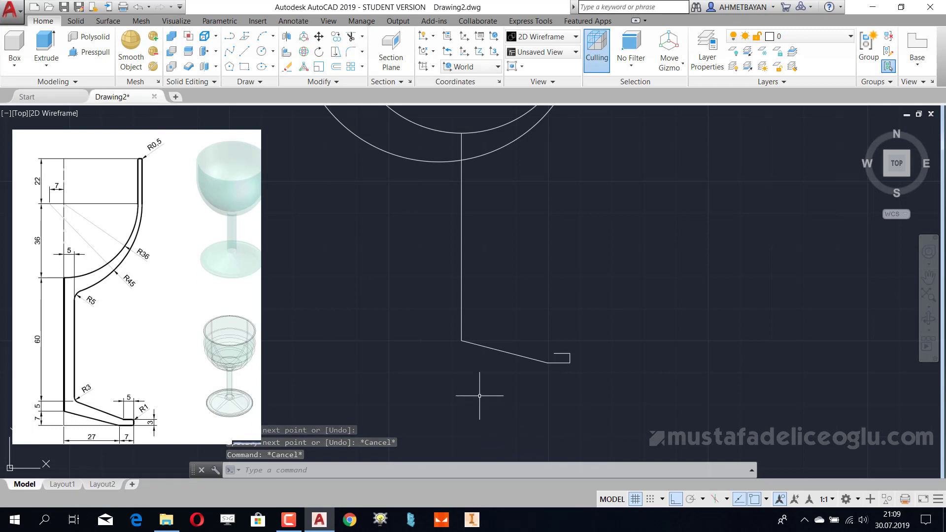
scroll(480, 394, "down", 2)
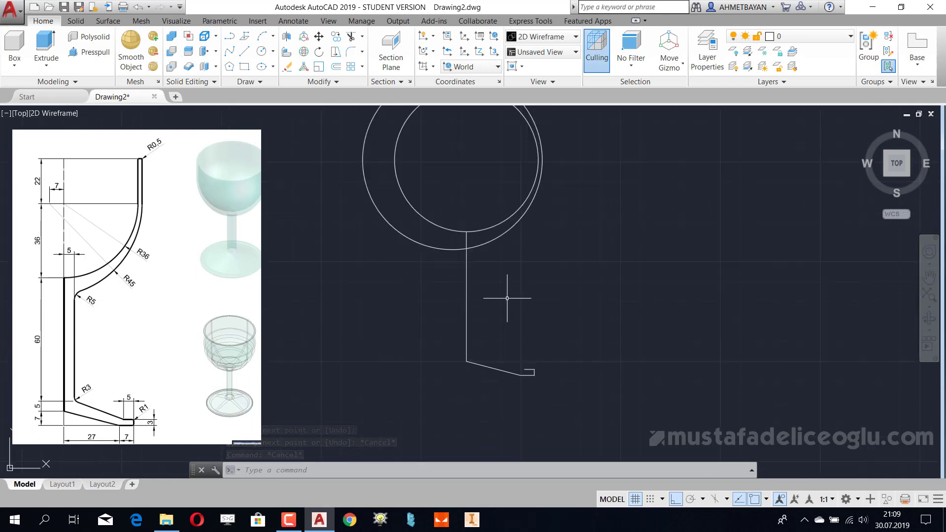
- Offset the vertical stem line 5 units to its right
type("O")
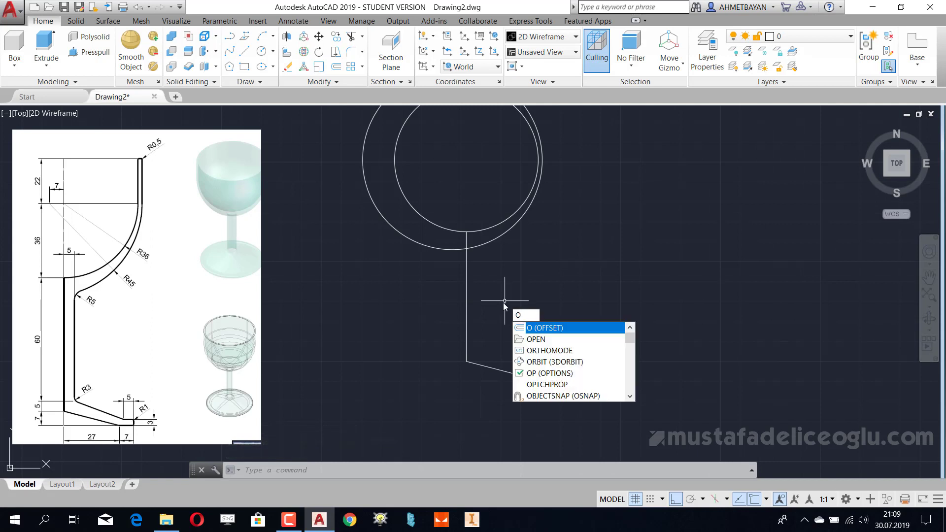
key("Return")
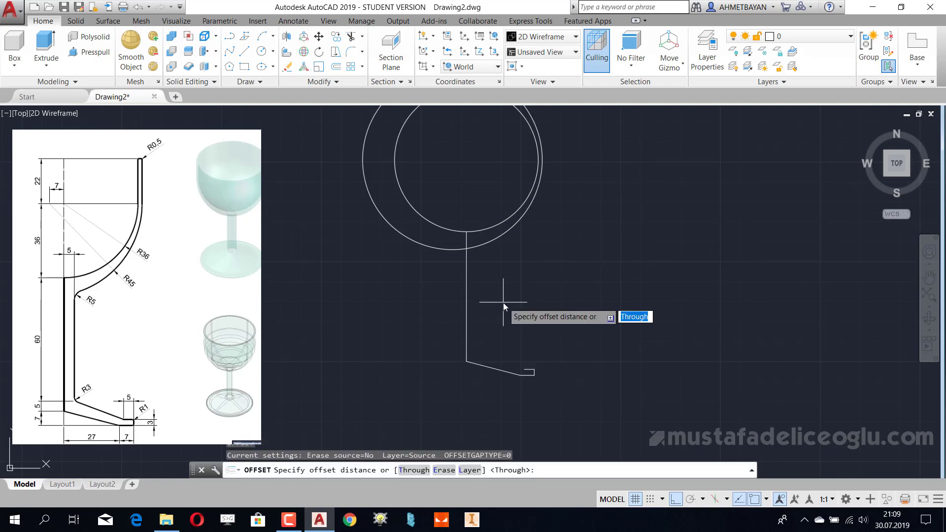
type("5")
key("Return")
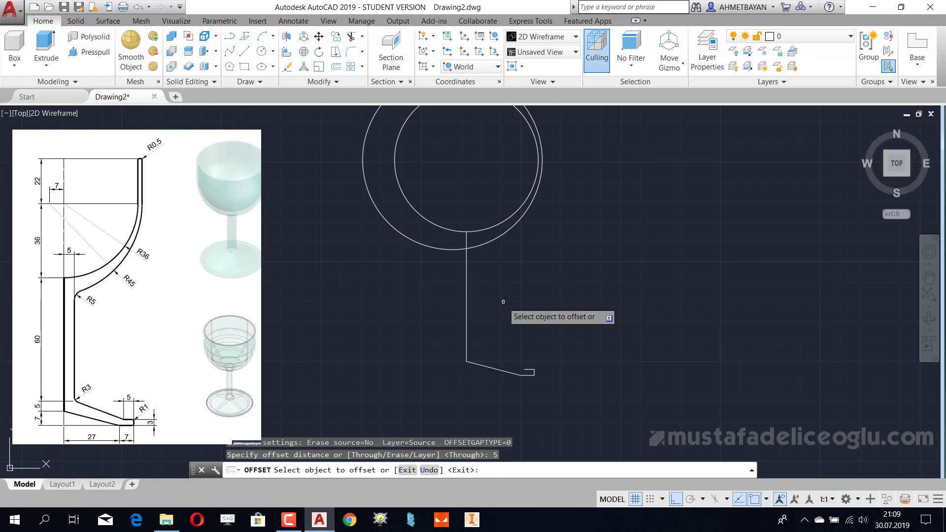
left_click(467, 298)
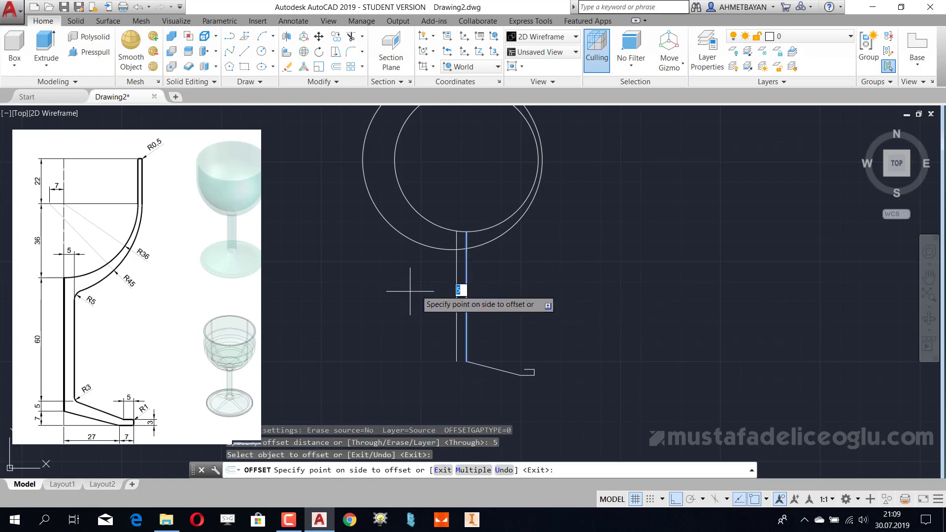
left_click(560, 274)
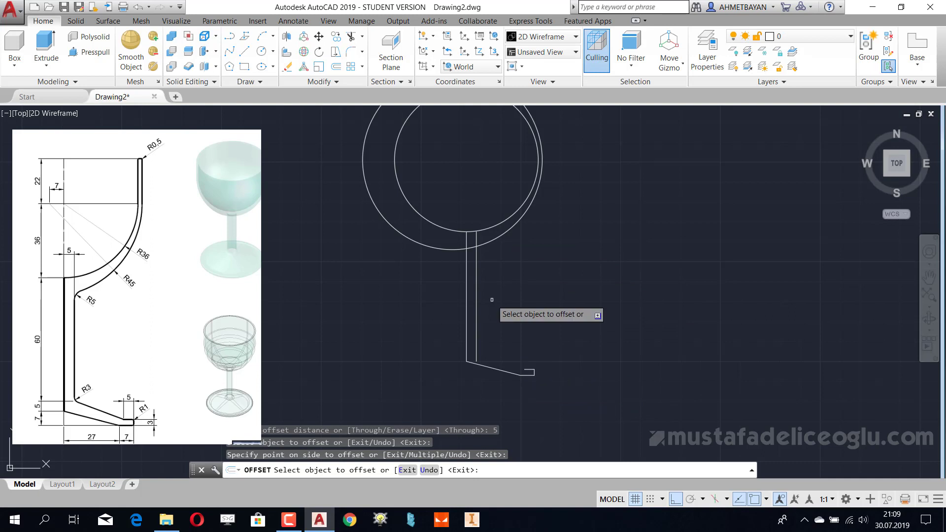
key("Escape")
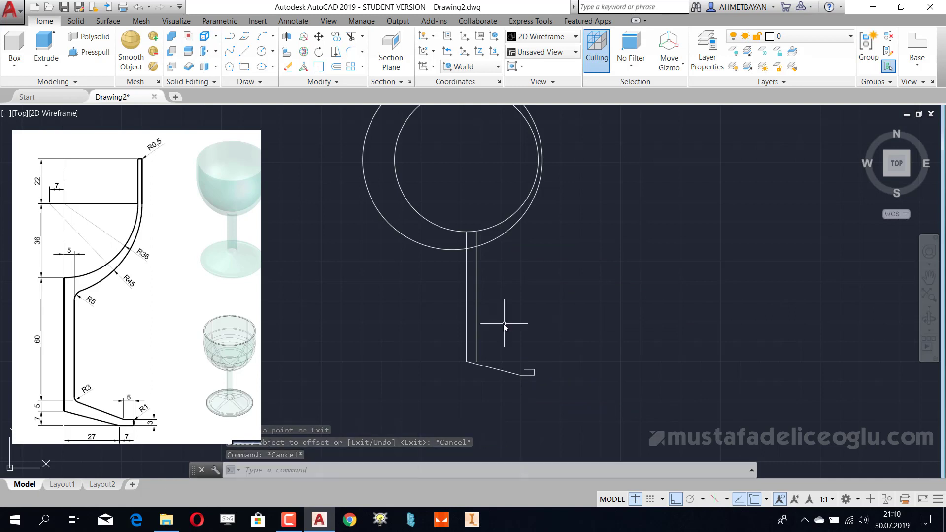
type("l")
key("Return")
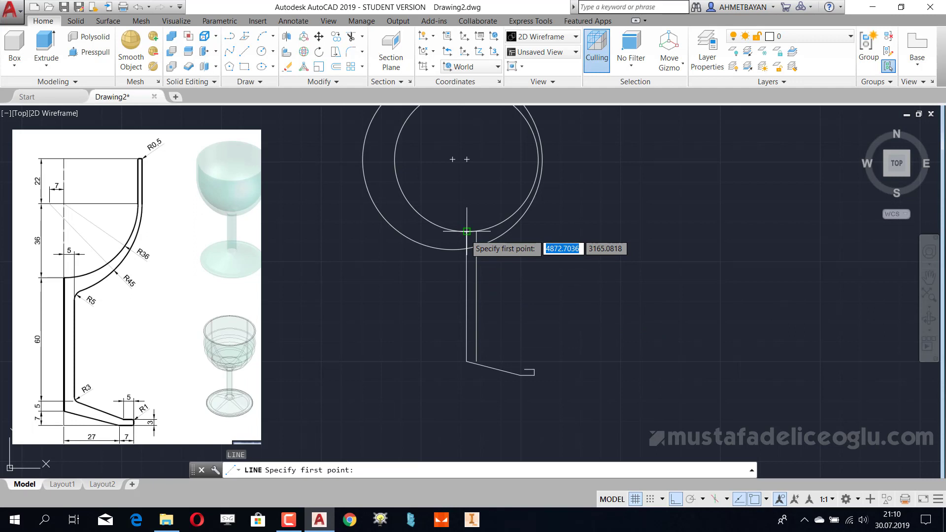
- Draw a short horizontal line at the stem bottom, starting 60 units along the tracking line
type("60")
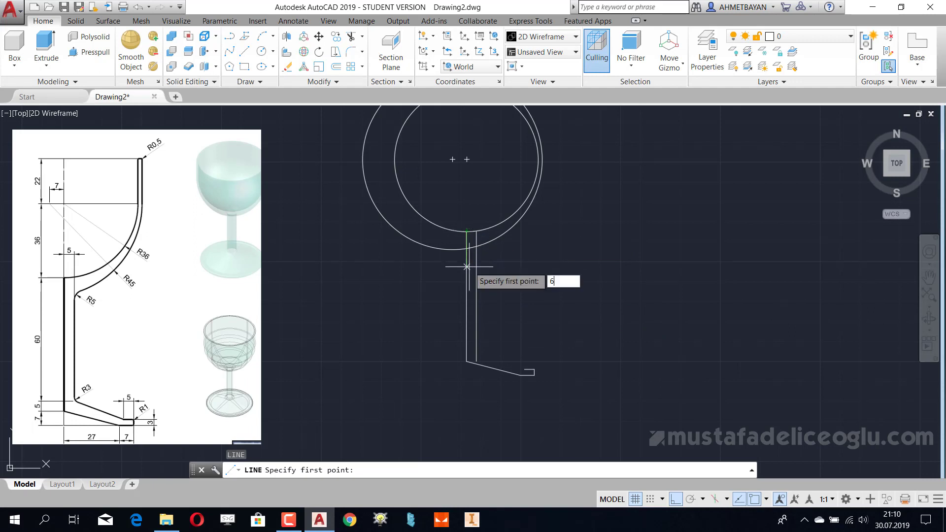
key("Return")
scroll(465, 353, "up", 4)
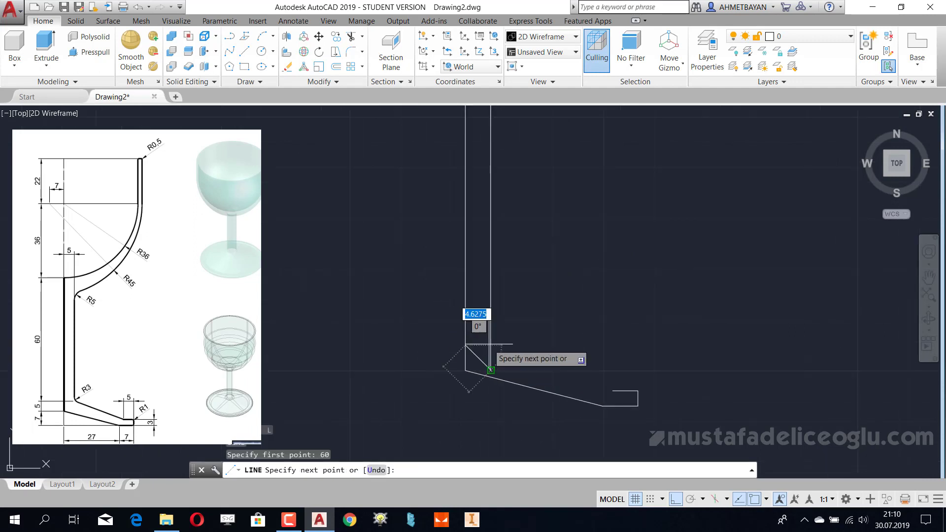
left_click(466, 345)
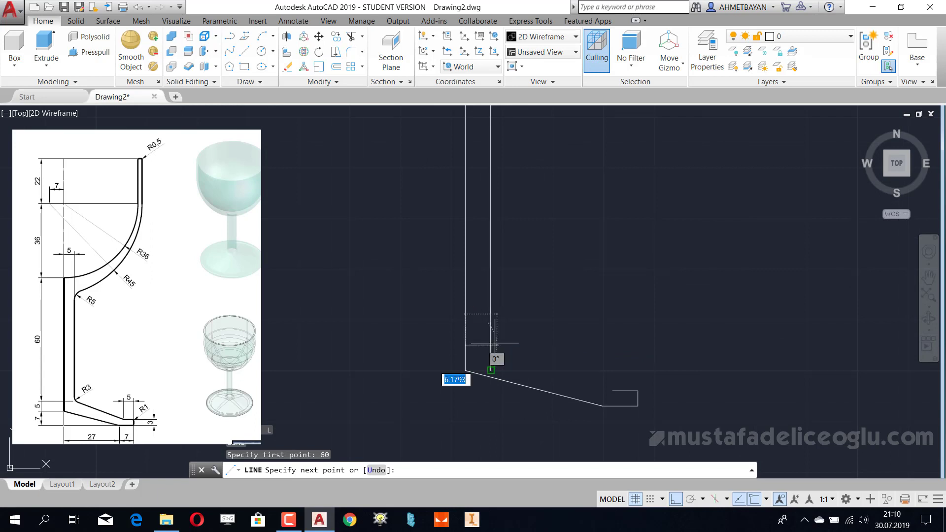
left_click(505, 338)
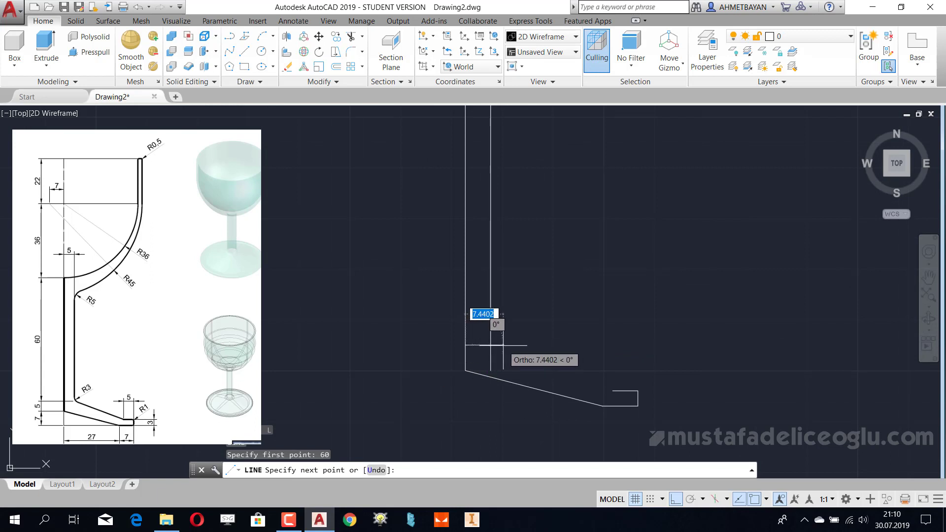
key("Escape")
key("Escape")
middle_click_drag(510, 364, 513, 353)
- Draw a sloped inner line from the foot step's corner to the stem's inner edge
type("l")
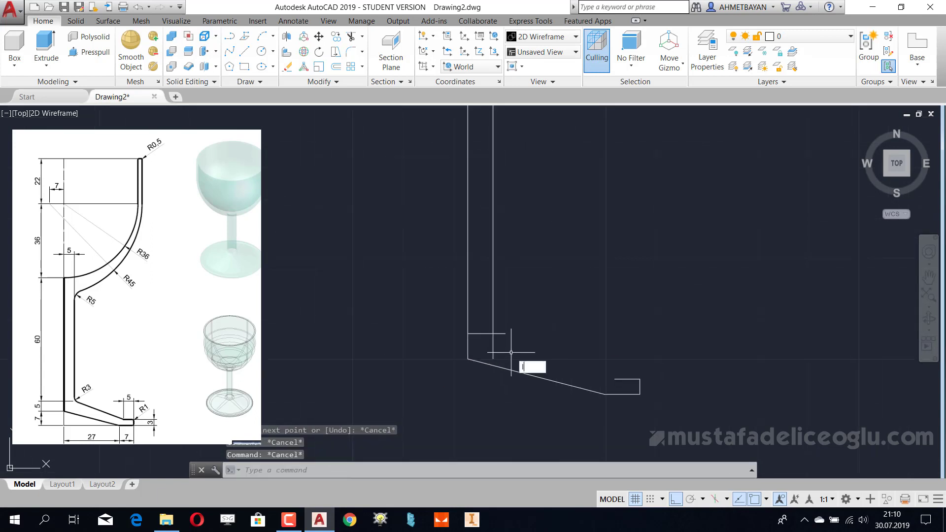
key("Return")
left_click(615, 379)
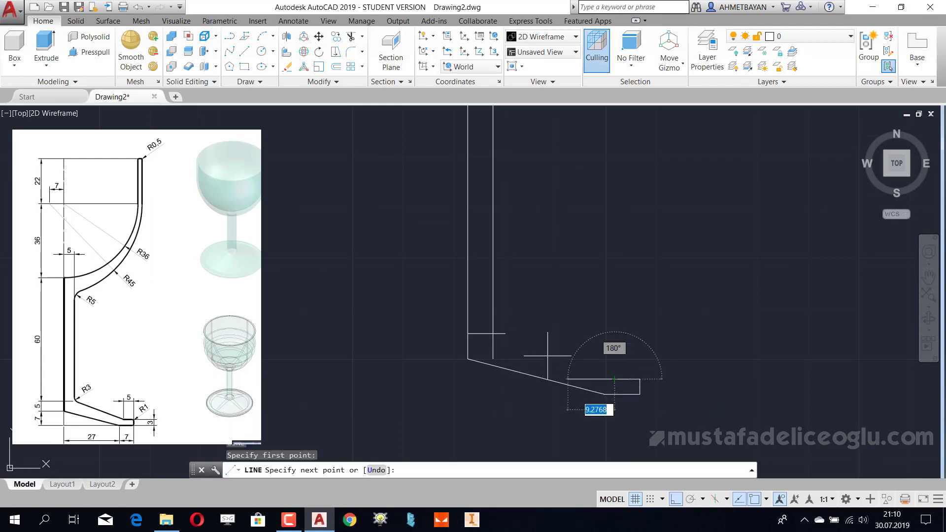
left_click(494, 334)
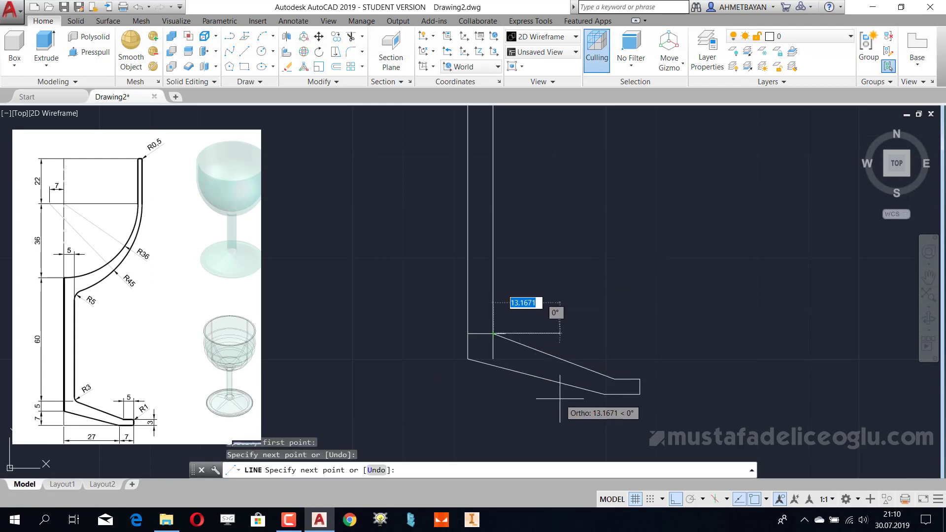
key("Escape")
key("Escape")
key("Escape")
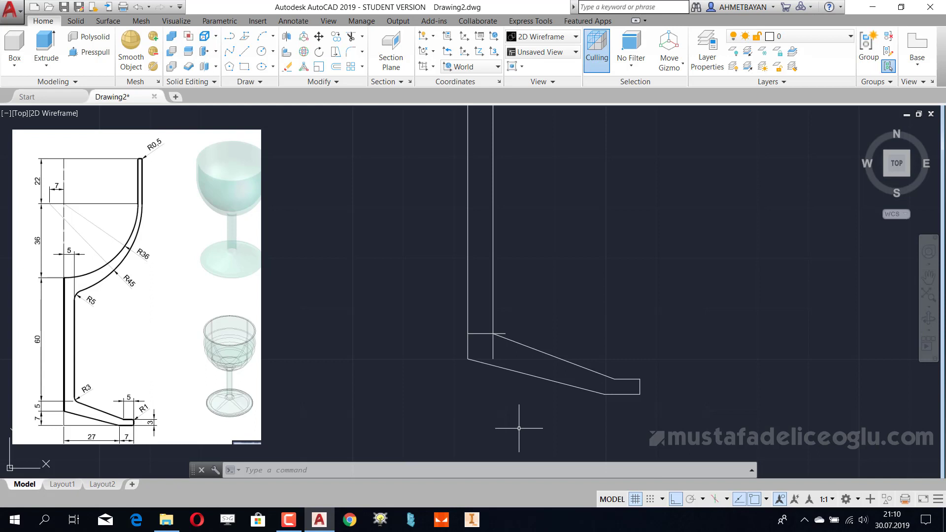
- Trim the stem and foot lines using a crossing window as cutting edges
type("tr")
key("Return")
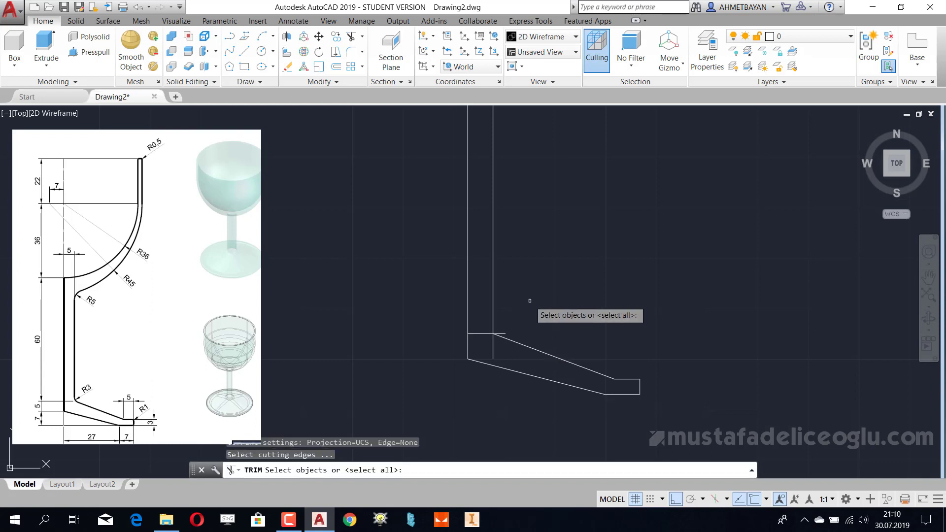
key("Escape")
scroll(531, 330, "down", 3)
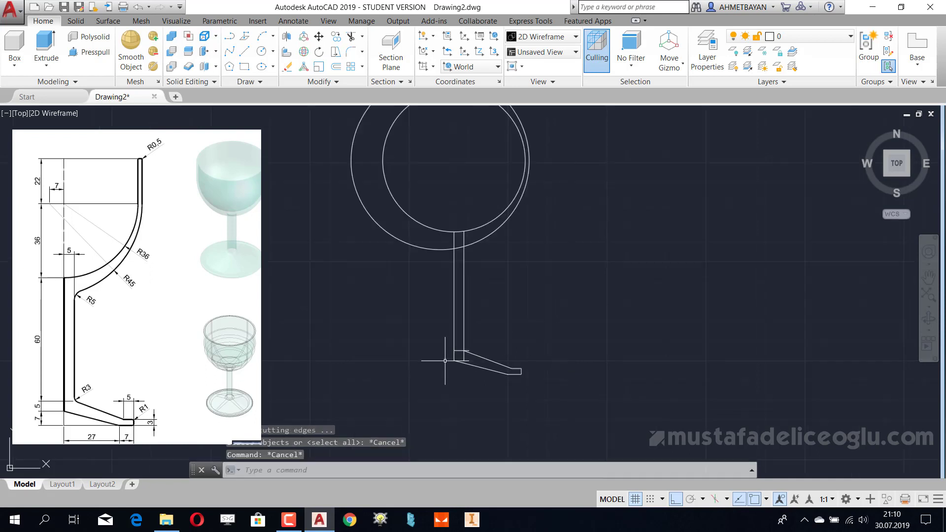
scroll(444, 348, "up", 1)
key("Escape")
key("Escape")
type("tr")
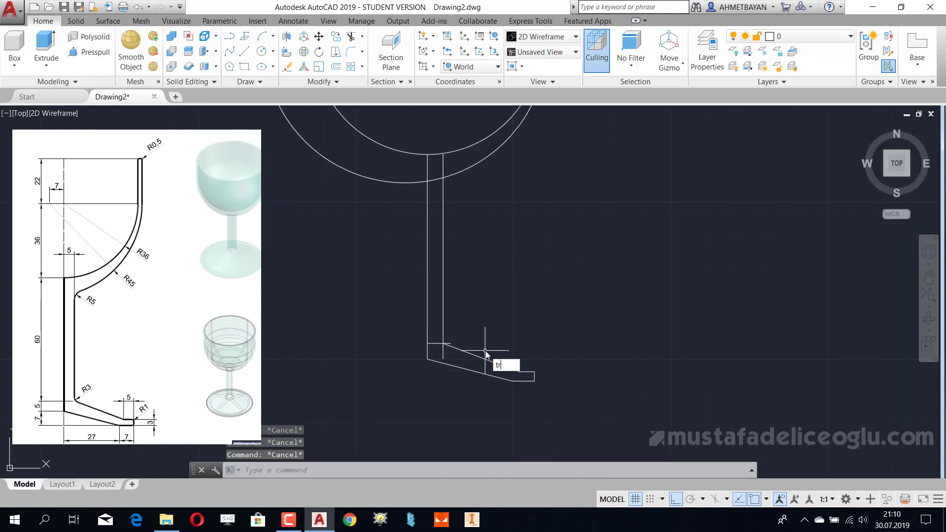
key("Return")
left_click(523, 286)
left_click(381, 387)
key("Return")
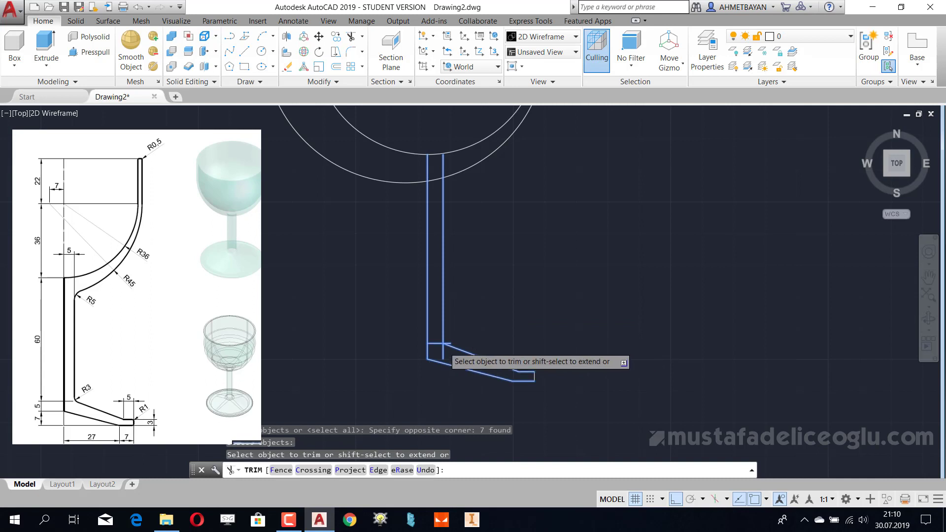
scroll(433, 355, "up", 3)
left_click(439, 338)
key("Escape")
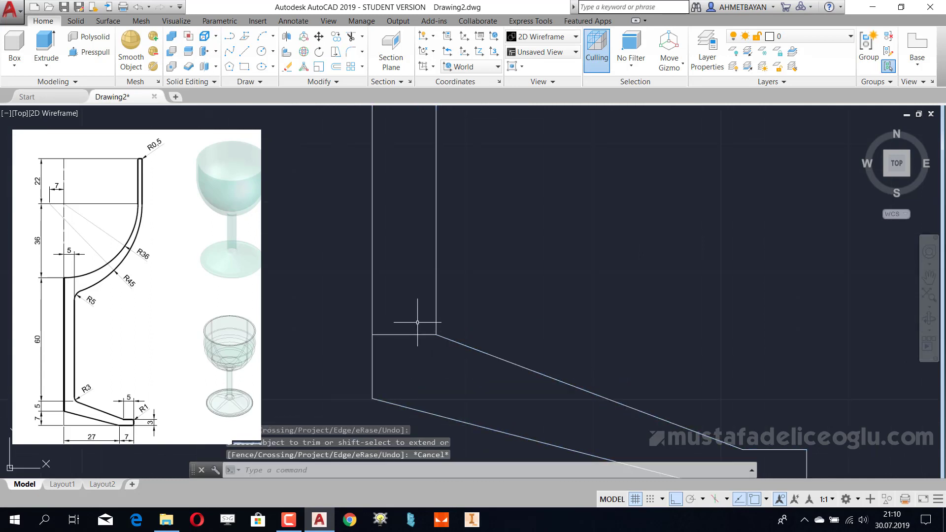
- Erase the leftover short segment at the stem-foot corner
left_click(422, 317)
left_click(409, 369)
key("Delete")
scroll(411, 287, "down", 3)
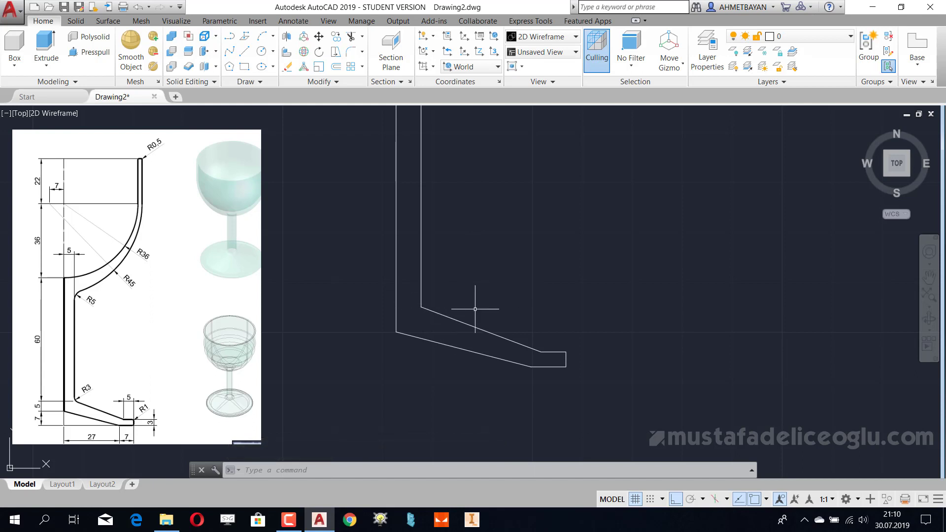
key("Escape")
- Fillet the corner between the sloped foot line and the stem line with radius 3
key("Return")
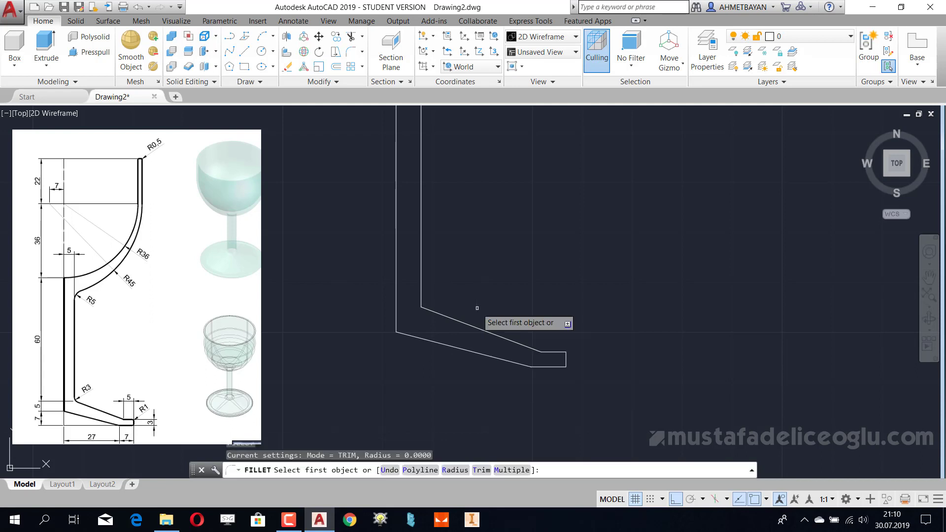
type("r")
key("Return")
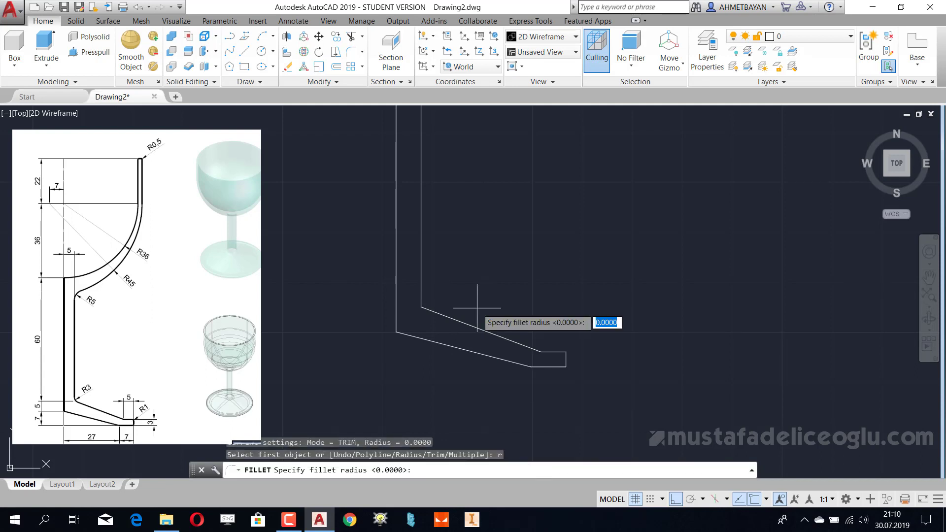
key("Escape")
key("Escape")
key("Escape")
type("F")
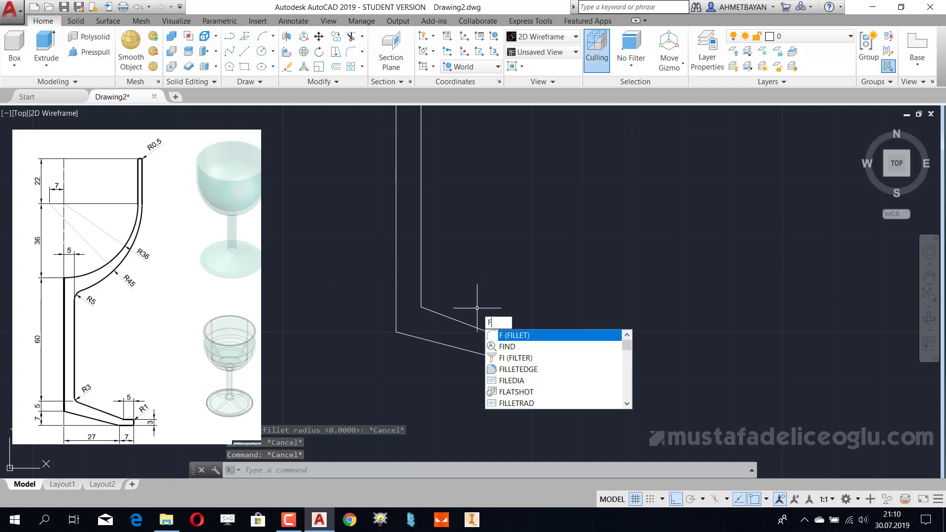
key("Return")
type("r")
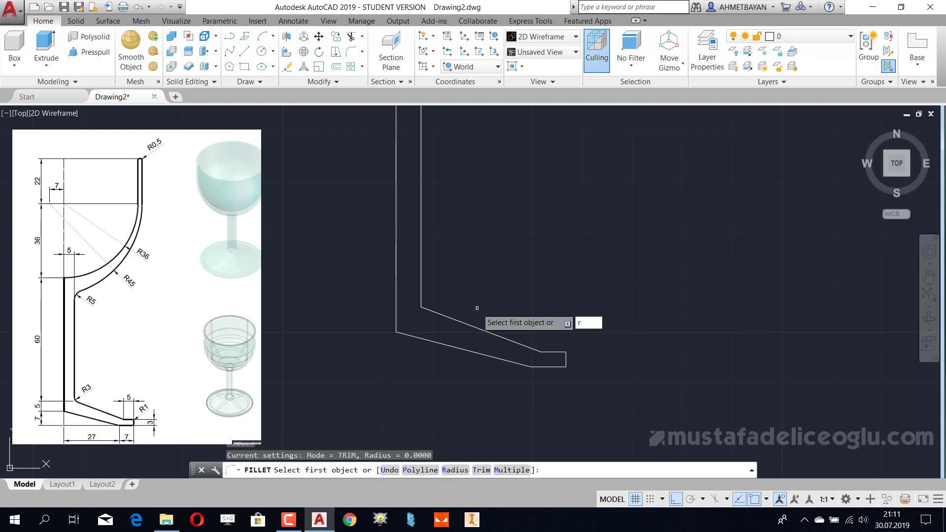
key("Return")
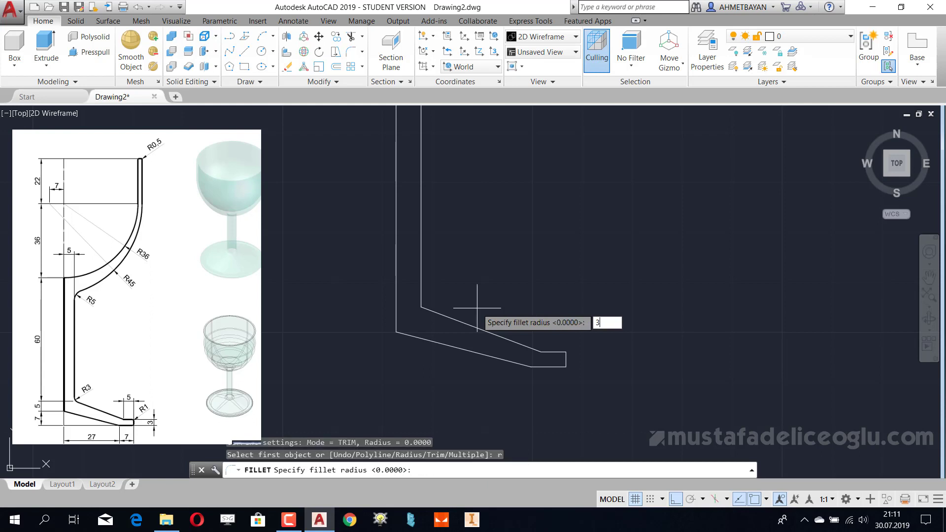
key("Return")
left_click(435, 313)
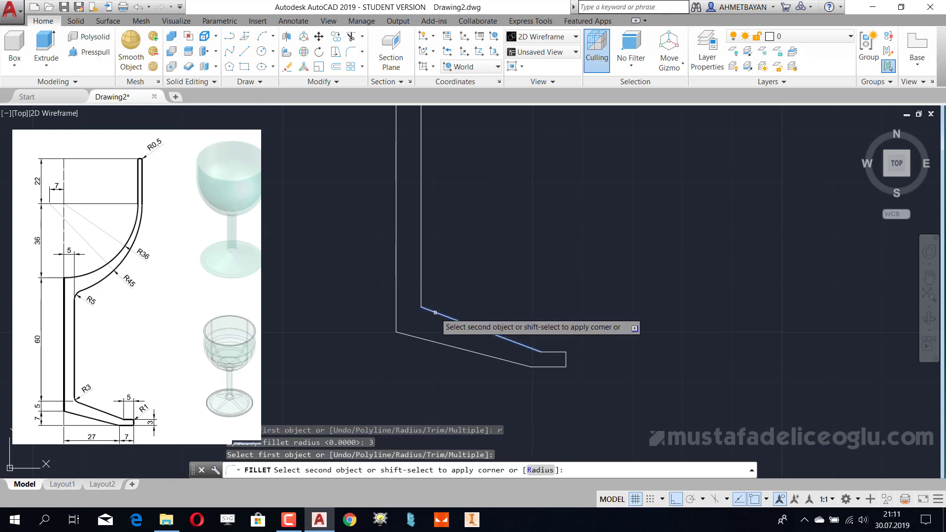
left_click(421, 289)
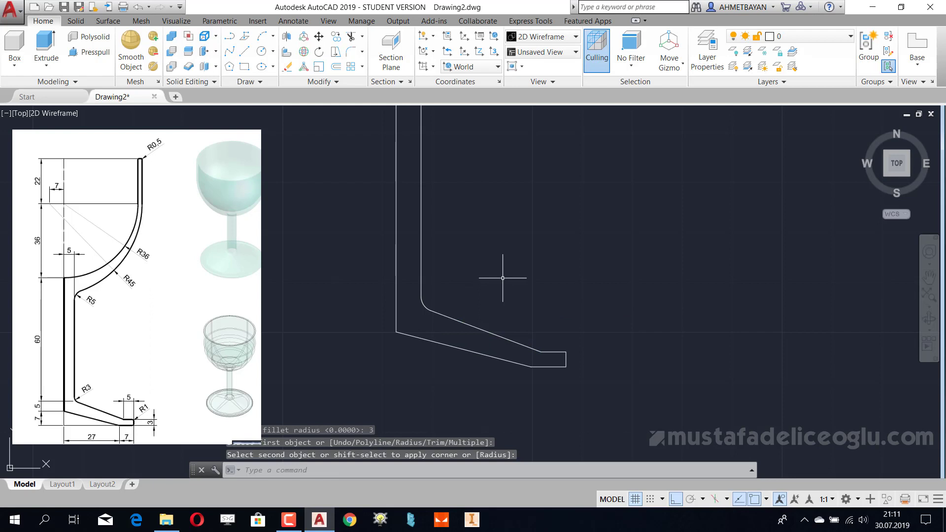
scroll(503, 282, "down", 5)
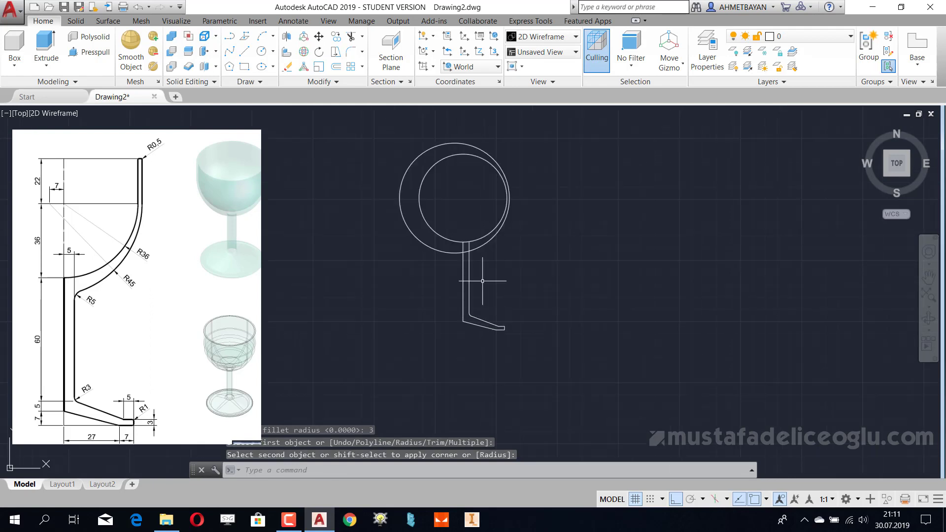
scroll(486, 275, "up", 2)
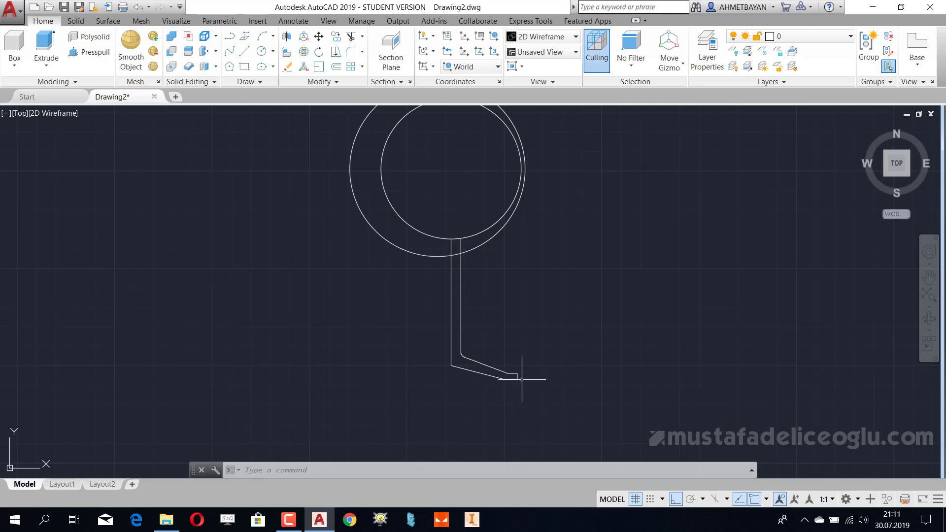
- Draw a horizontal line starting 22 units from the circle centre, extending past the outer circle
scroll(515, 380, "up", 5)
scroll(508, 371, "down", 5)
middle_click_drag(488, 259, 454, 317)
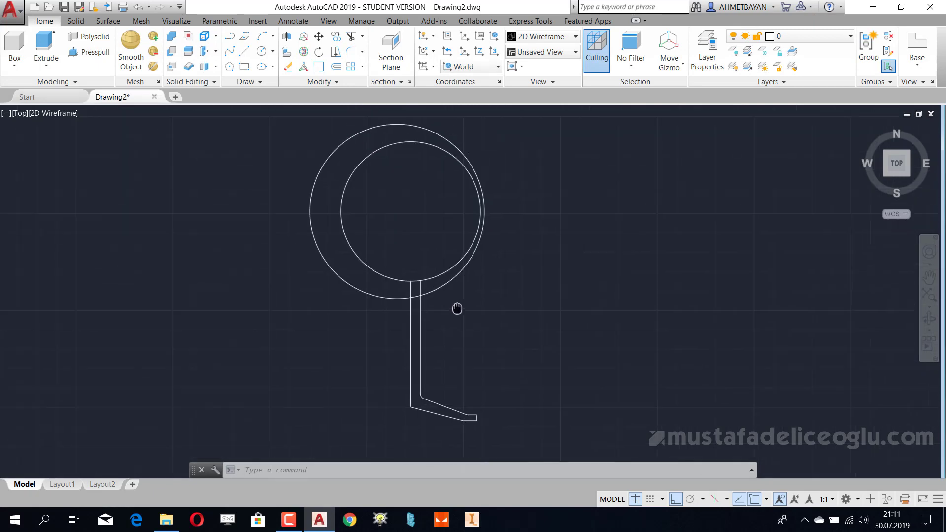
type("l")
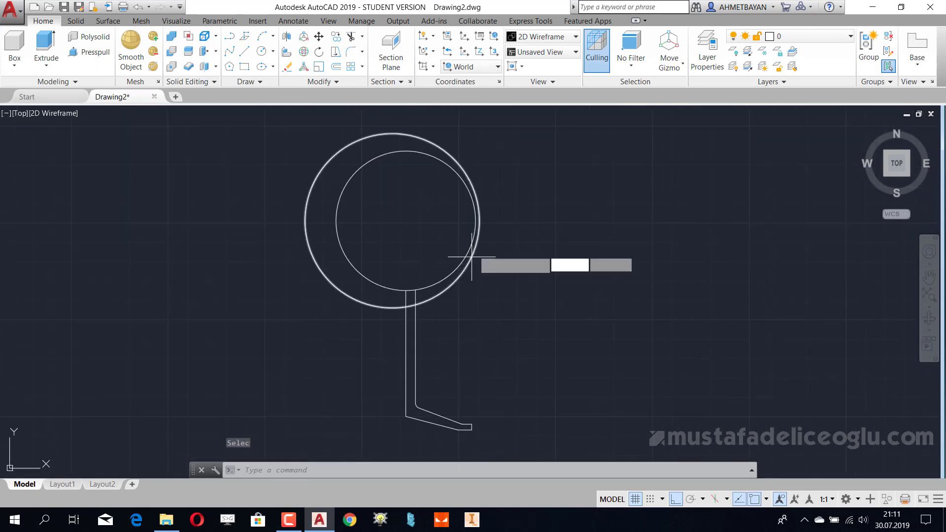
key("Return")
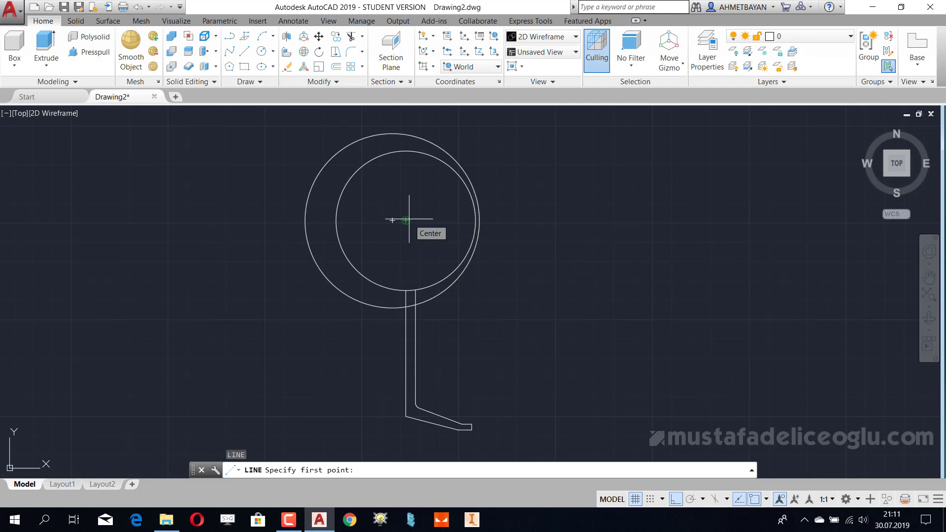
type("22")
key("Return")
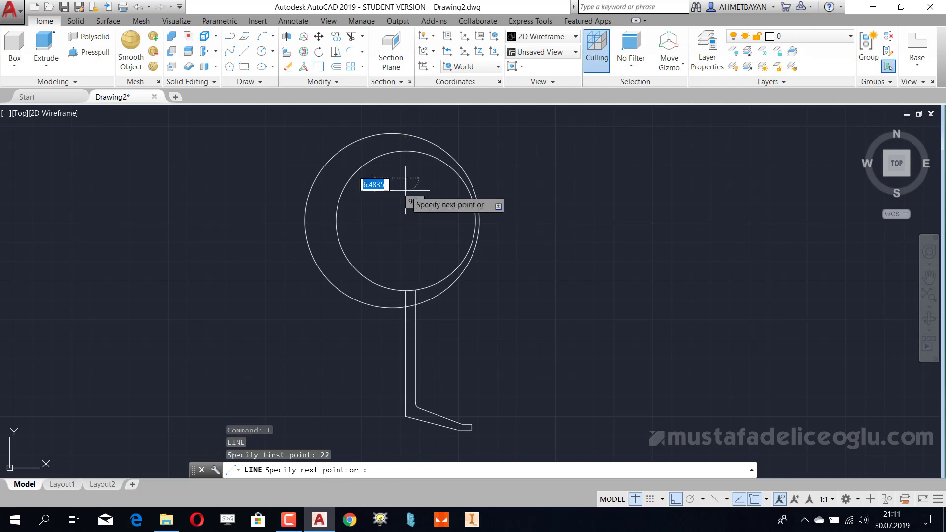
left_click(515, 158)
key("Escape")
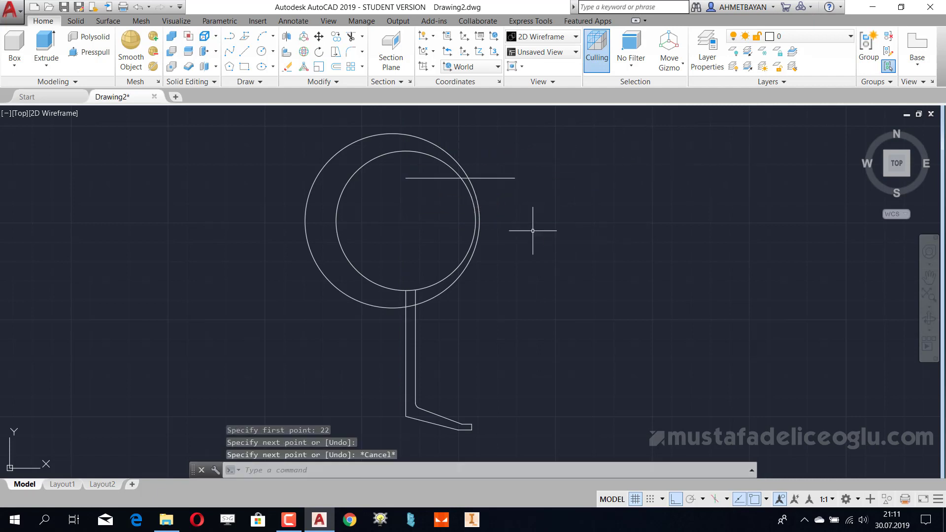
key("Escape")
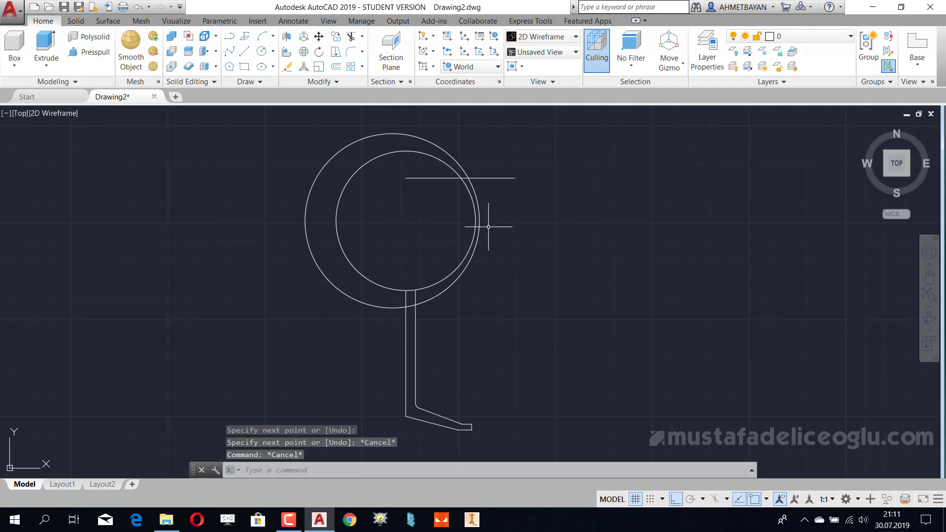
- Draw a vertical line from the outer circle's edge up past the horizontal line
type("l")
key("Return")
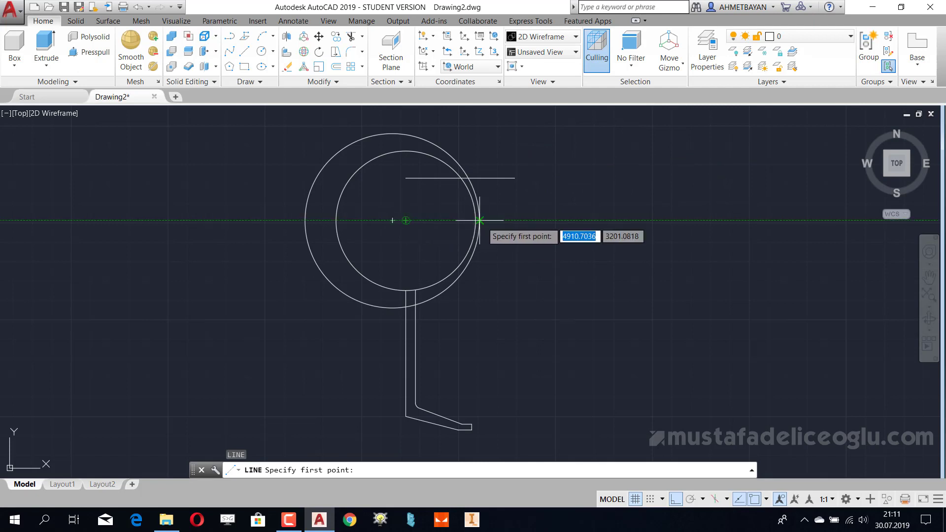
left_click(479, 220)
key("Escape")
key("Escape")
key("Escape")
scroll(480, 180, "up", 4)
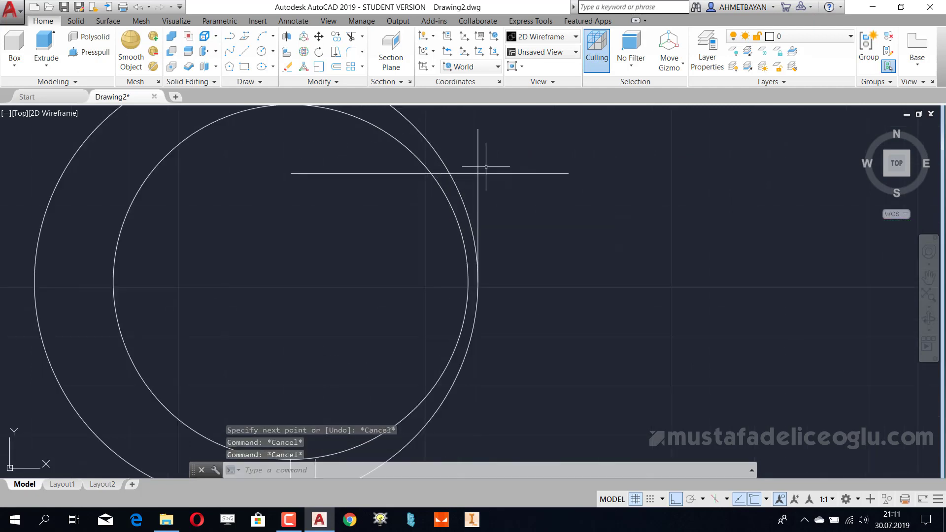
key("Escape")
type("l")
key("Return")
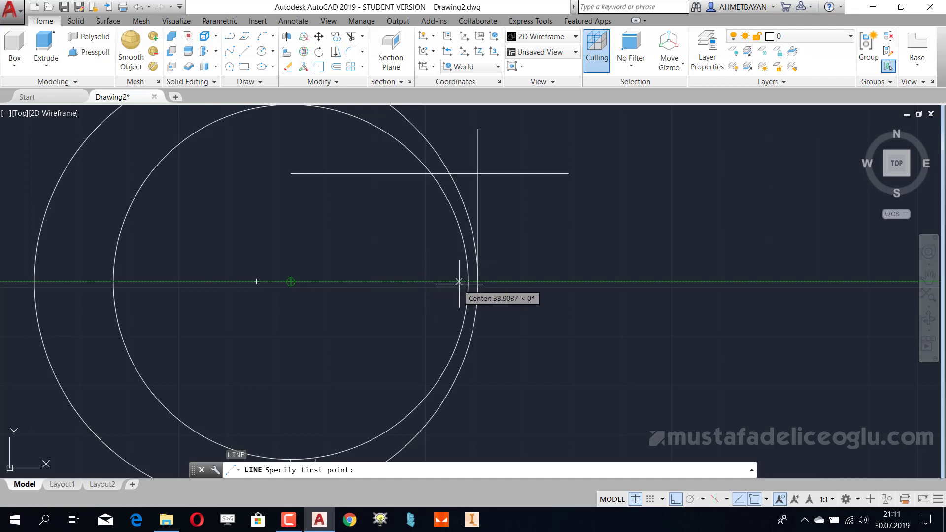
left_click(469, 282)
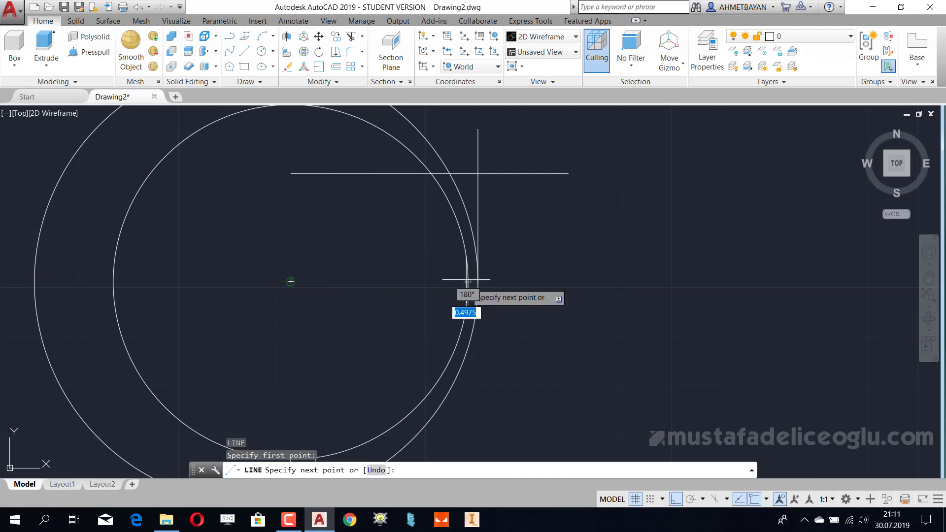
left_click(468, 163)
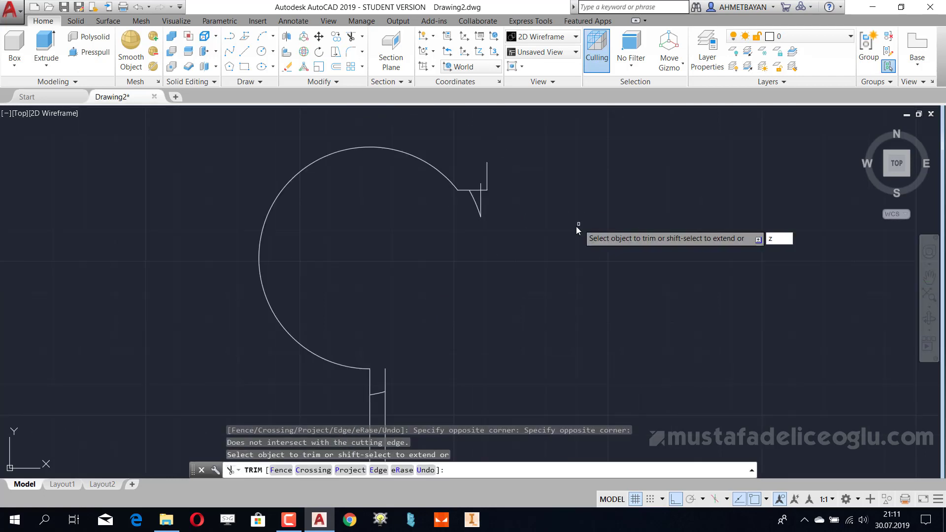
key("Escape")
key("Escape")
key("ctrl+z")
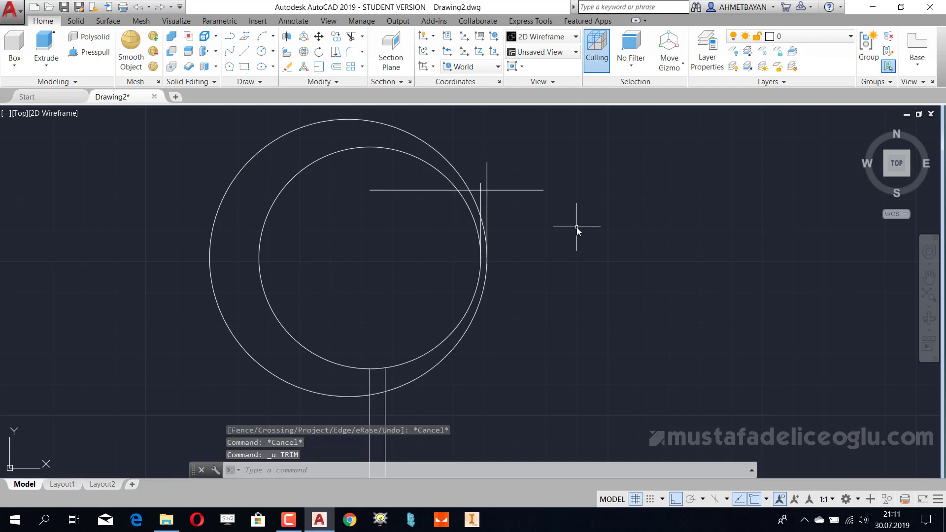
key("Escape")
key("Escape")
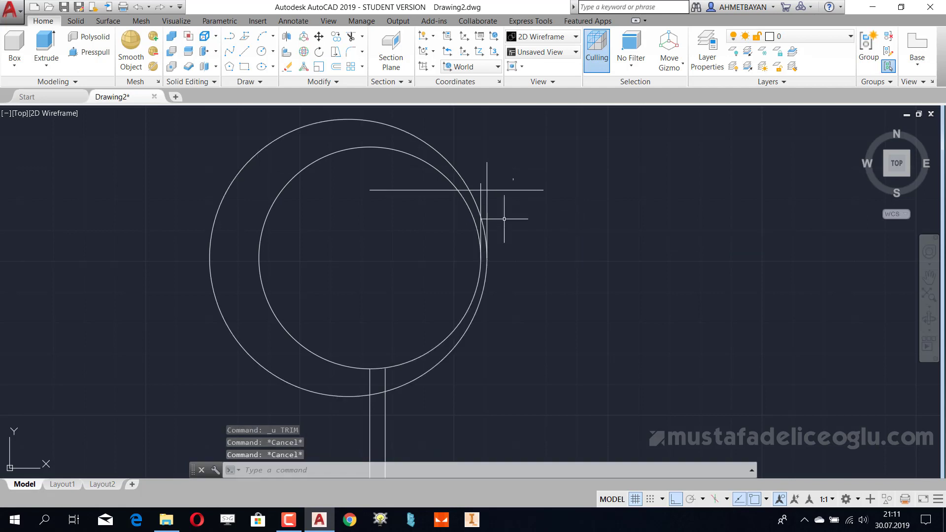
- Trim the construction-line stubs with TRIM, using every object as a cutting edge
type("TR")
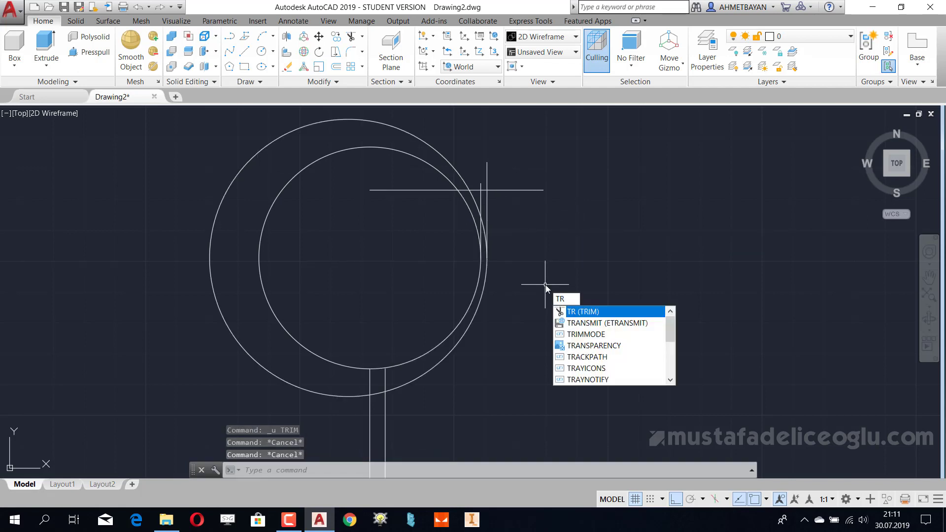
key("Return")
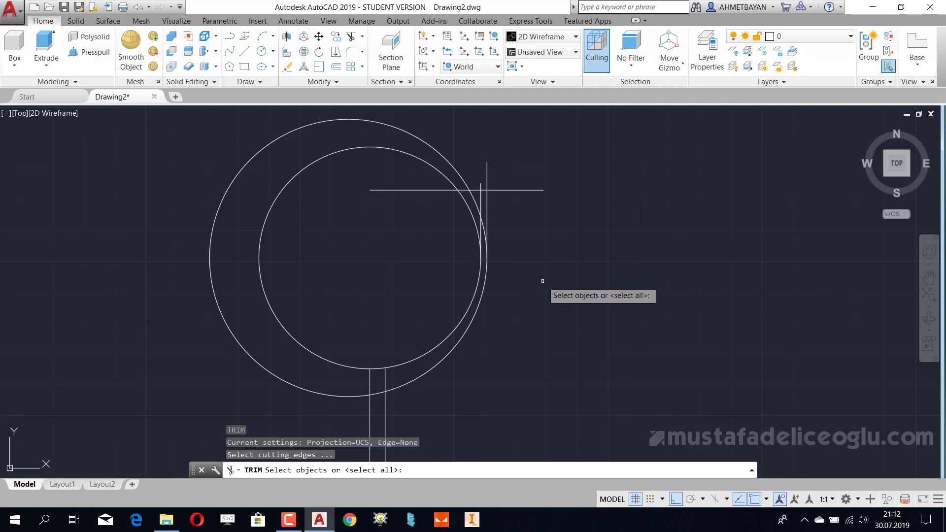
key("Return")
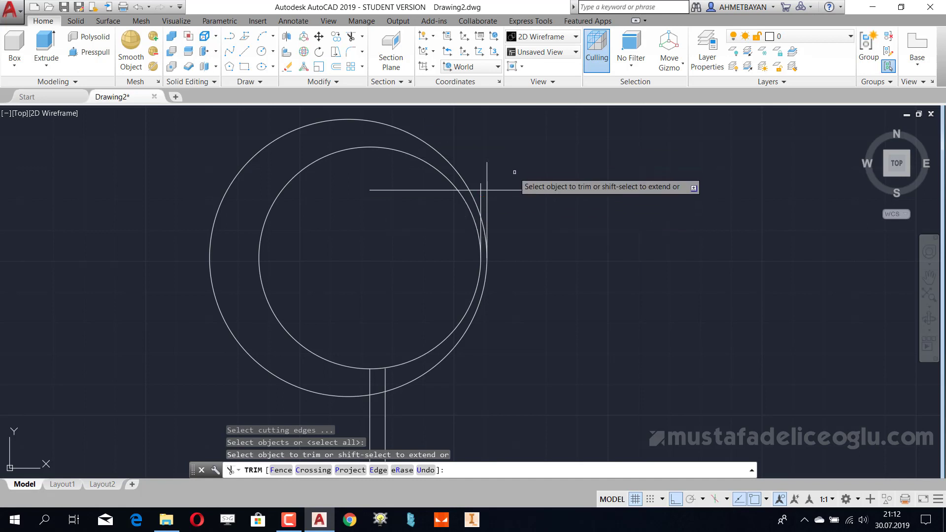
scroll(487, 190, "up", 2)
left_click(527, 159)
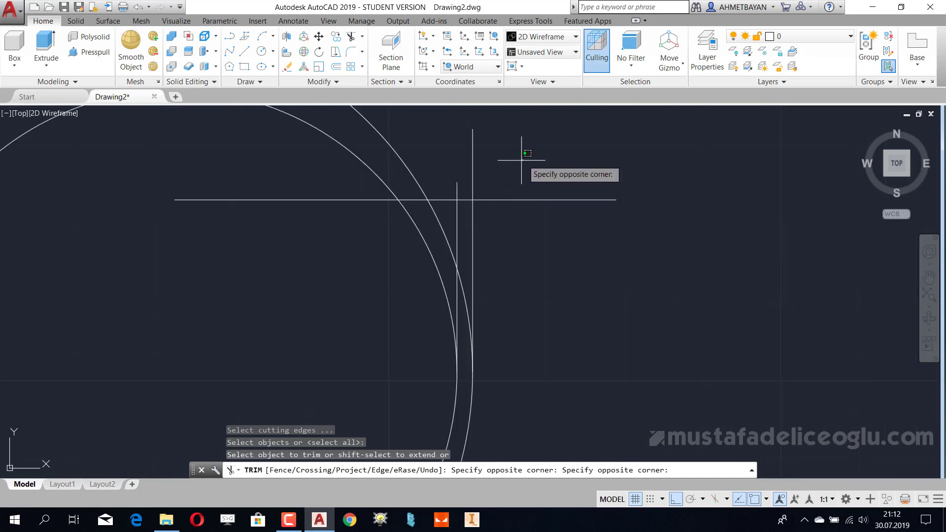
scroll(517, 158, "up", 1)
left_click(459, 185)
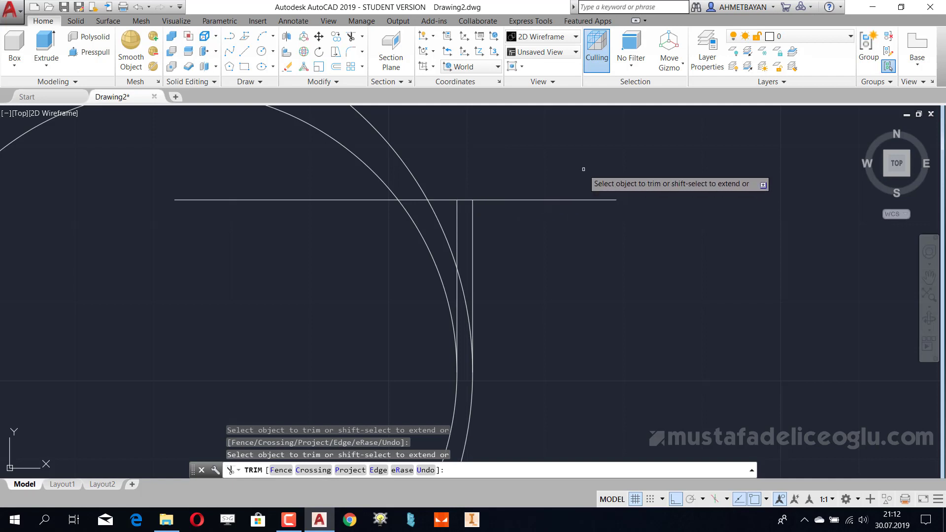
scroll(584, 180, "down", 2)
scroll(480, 207, "up", 1)
scroll(497, 212, "up", 2)
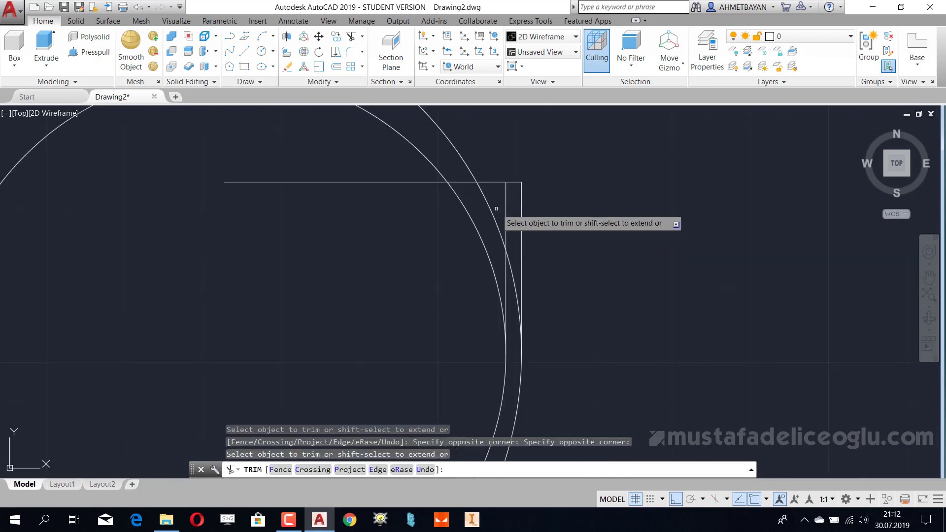
- Trim the excess circle arcs, the inner circle and the extra top horizontal line
left_click(514, 284)
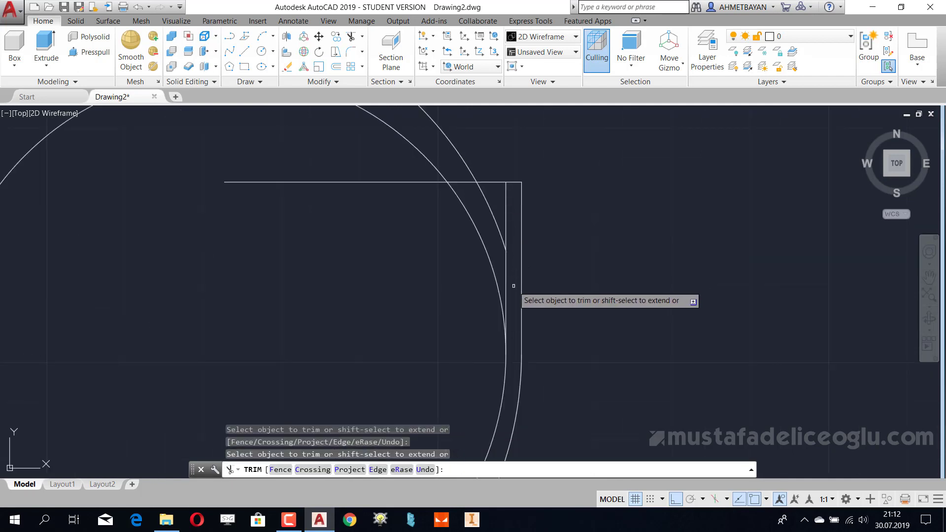
left_click(497, 221)
left_click(487, 265)
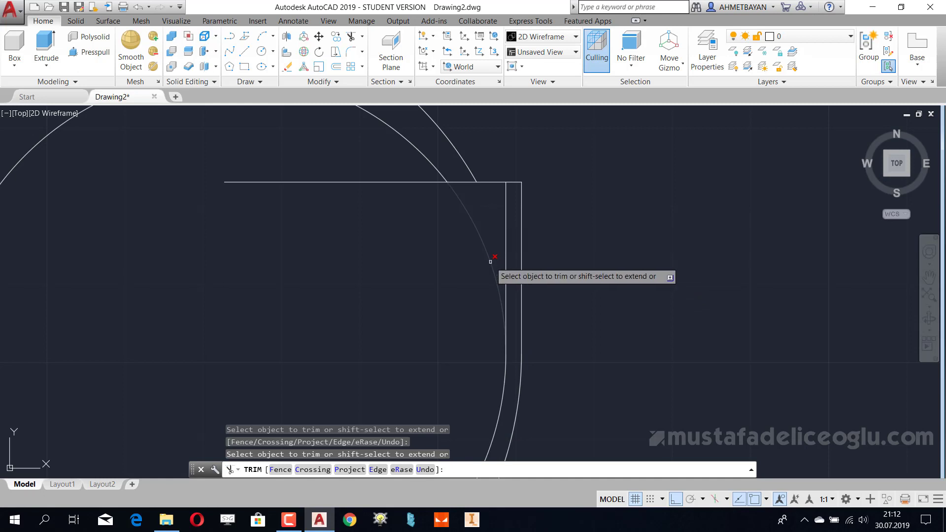
scroll(493, 170, "down", 2)
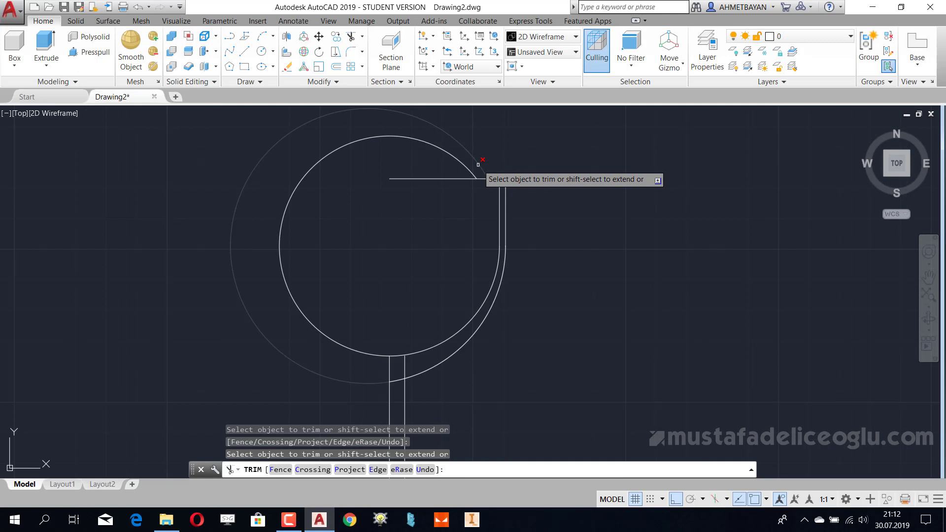
scroll(447, 248, "down", 2)
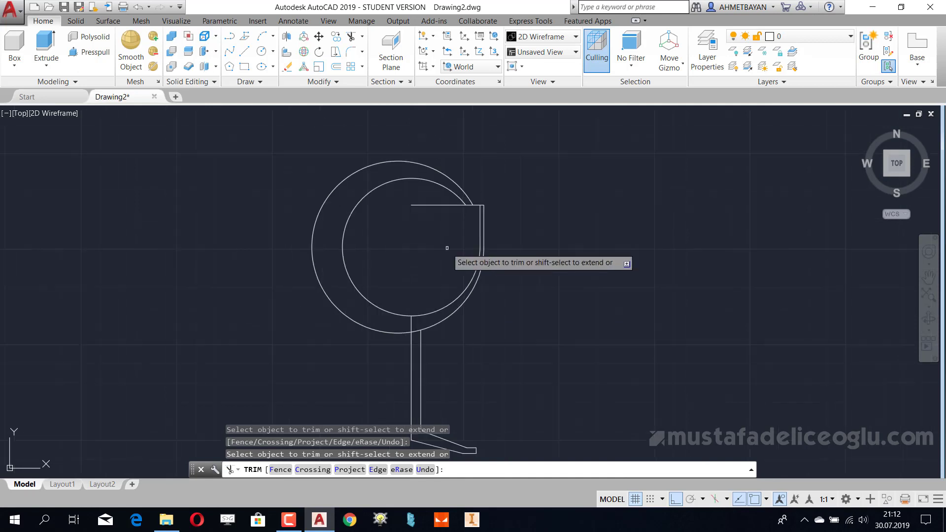
left_click(407, 331)
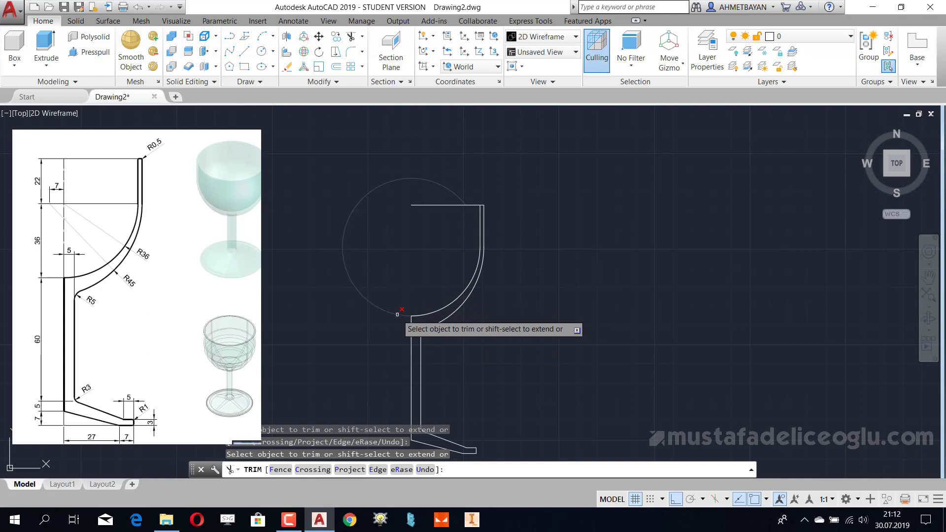
left_click(398, 314)
left_click(460, 205)
scroll(501, 173, "down", 1)
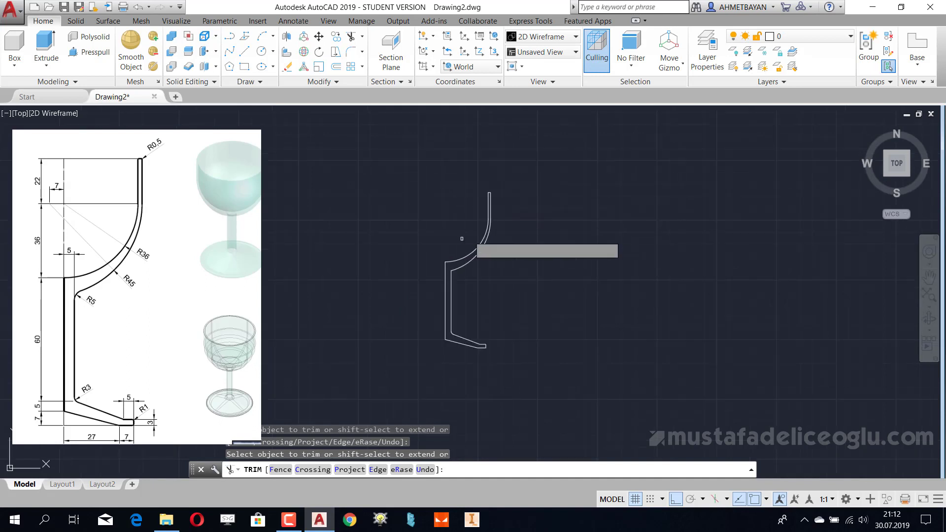
key("Escape")
key("Escape")
key("Escape")
scroll(510, 232, "up", 2)
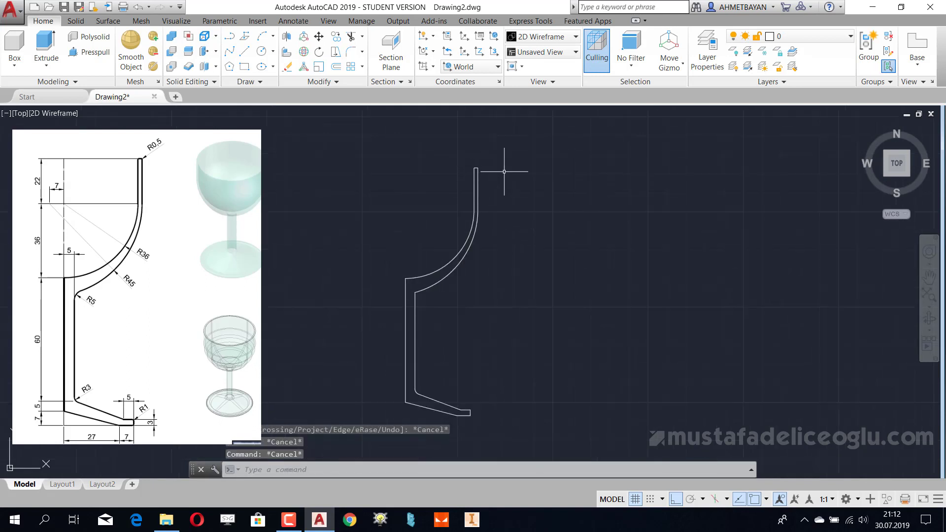
scroll(399, 314, "up", 2)
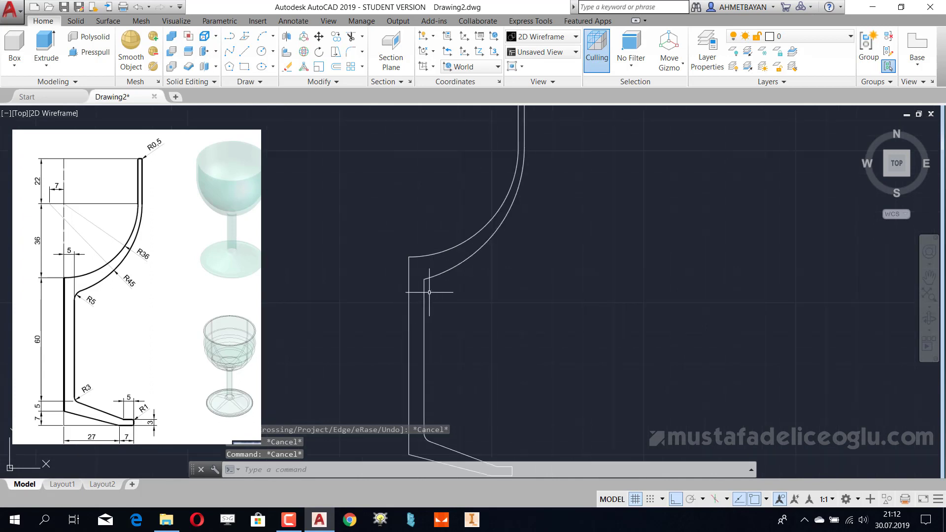
scroll(429, 292, "down", 2)
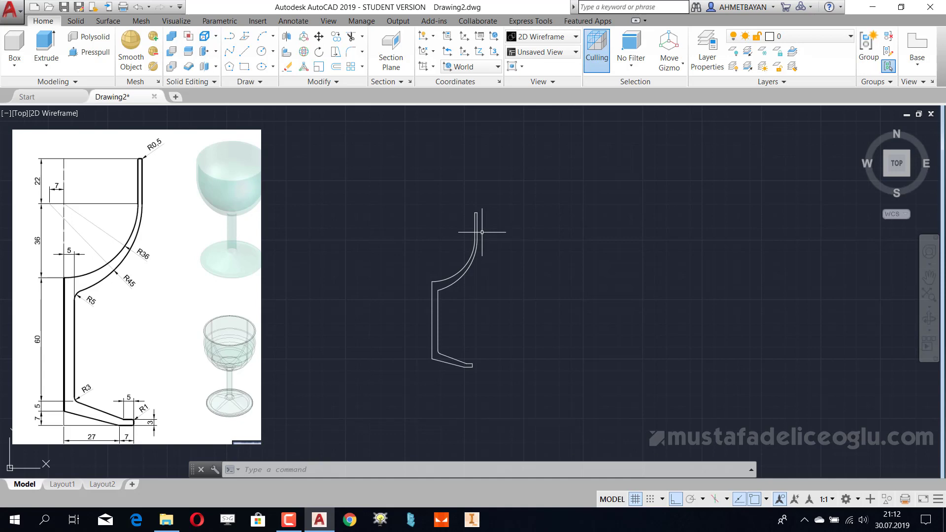
- Round the corner between the bowl curve and the stem with a radius-5 fillet
type("f")
key("Return")
type("r")
key("Return")
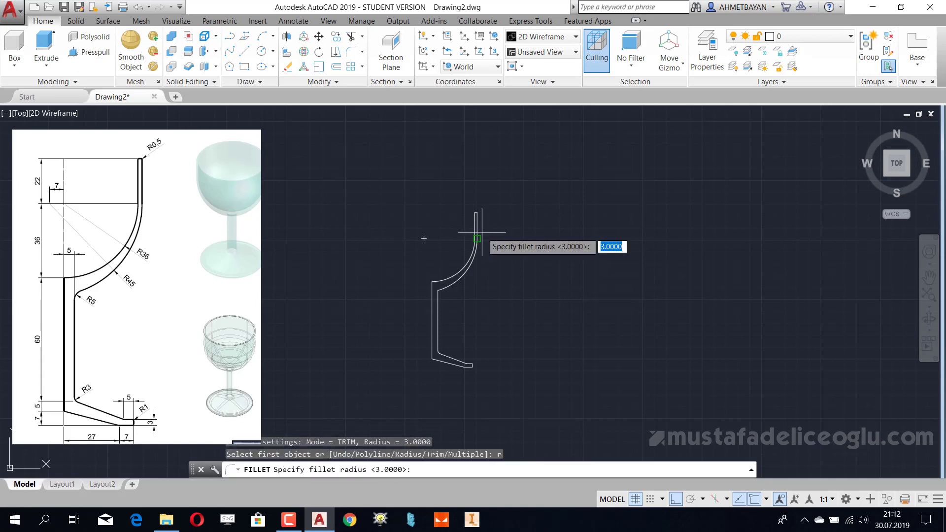
type("5")
key("Return")
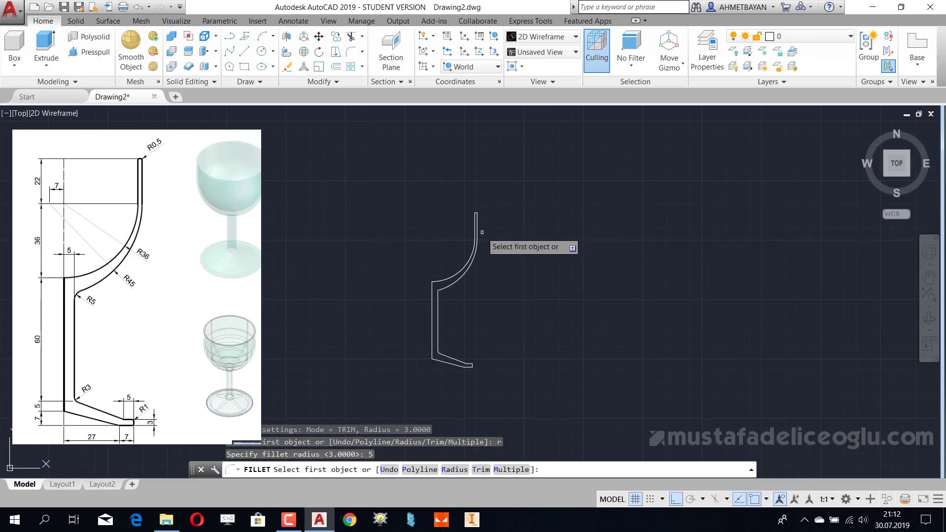
scroll(451, 288, "up", 3)
scroll(441, 306, "up", 2)
left_click(435, 302)
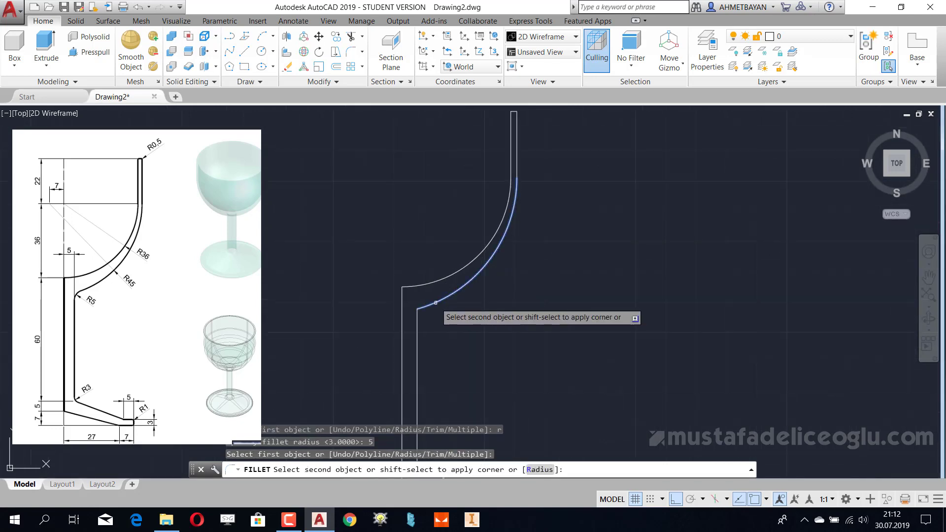
left_click(417, 320)
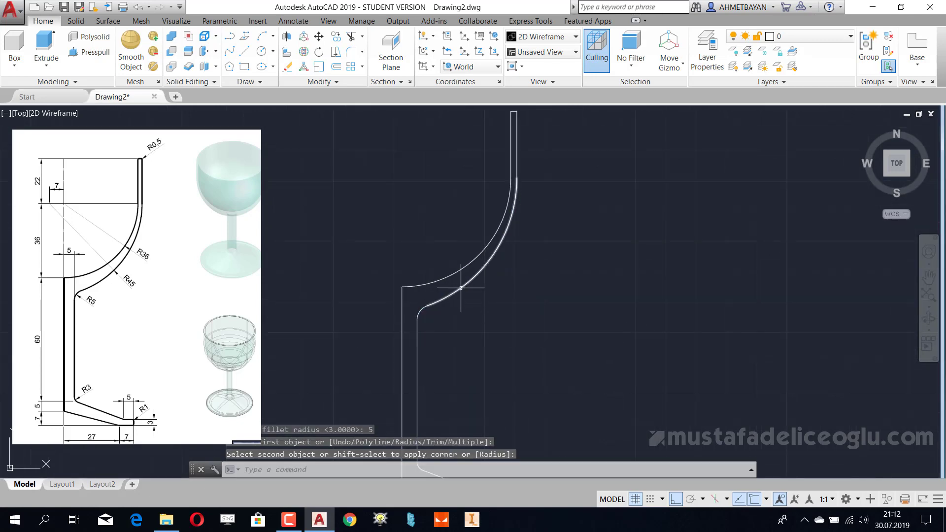
key("Escape")
scroll(485, 253, "down", 2)
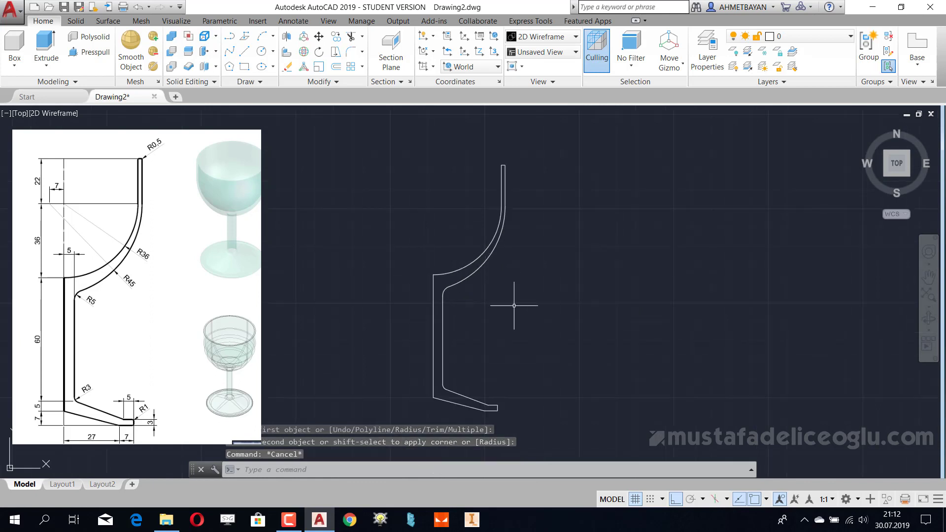
key("Escape")
type("r")
key("Return")
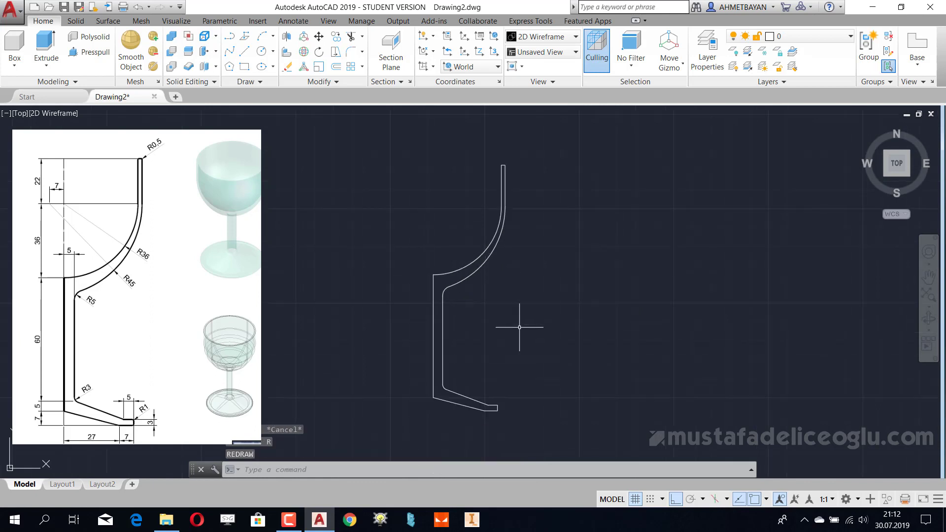
- Fillet the foot's top-right corner with a radius of 1
type("f")
key("Return")
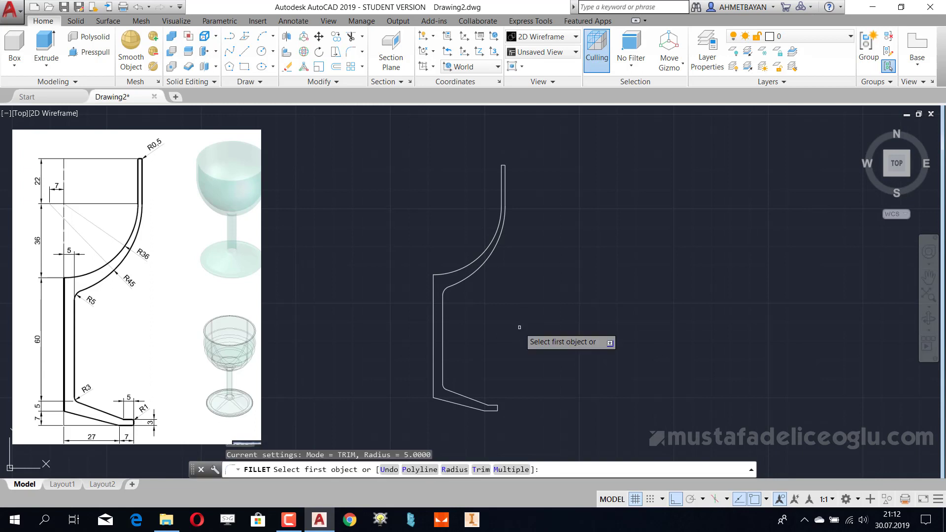
type("r")
key("Return")
type("1")
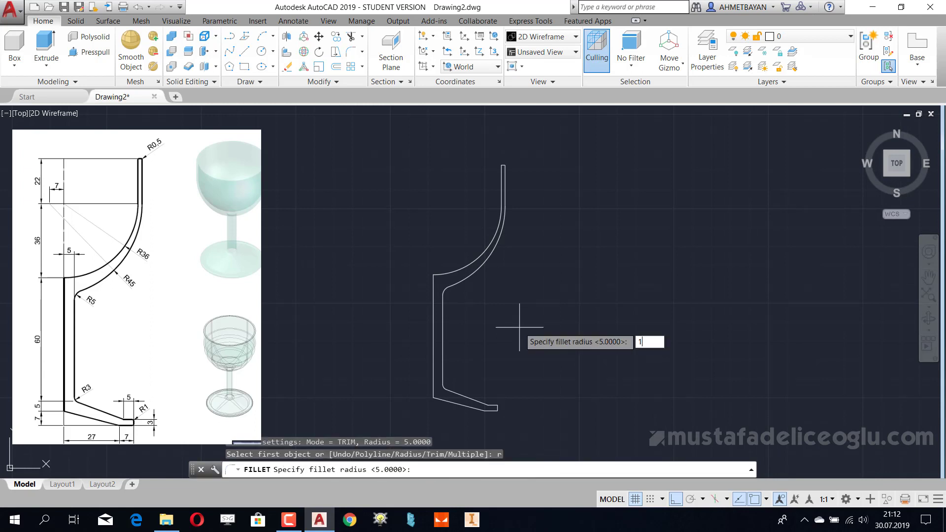
key("Return")
scroll(493, 424, "up", 6)
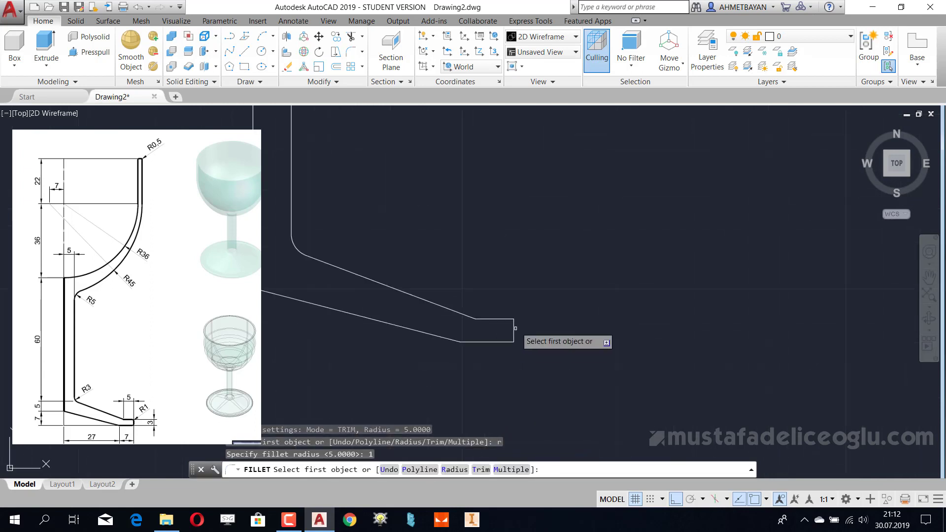
left_click(507, 320)
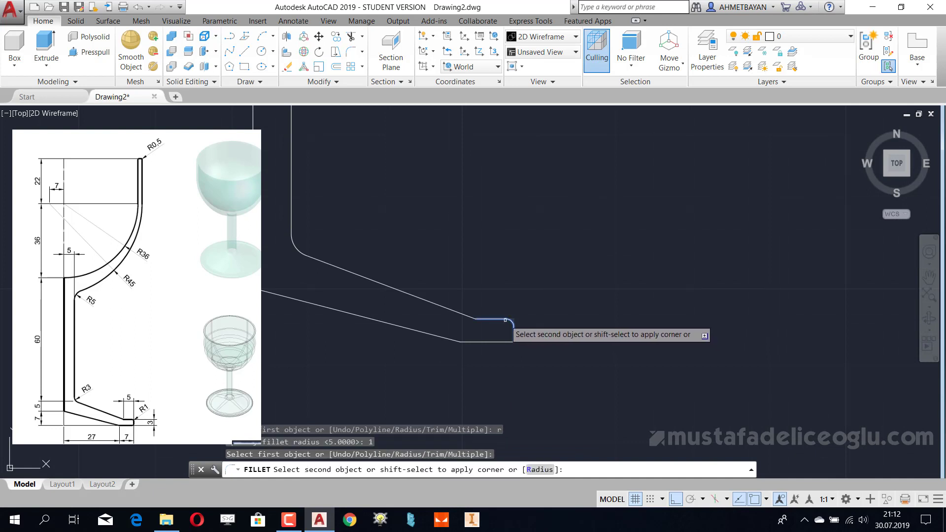
left_click(513, 335)
- Fillet the foot's bottom-right corner with radius 1 and inspect the result
key("Return")
scroll(513, 328, "up", 2)
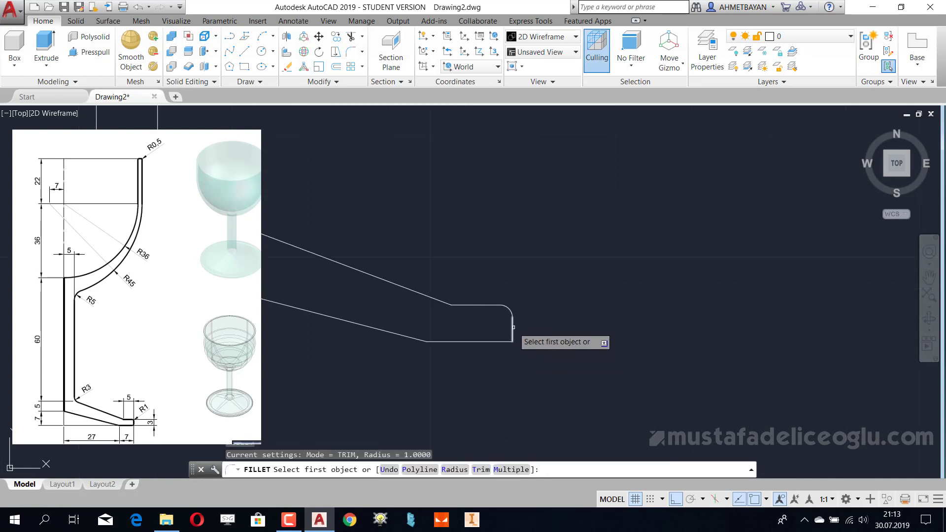
left_click(513, 327)
left_click(505, 341)
key("Return")
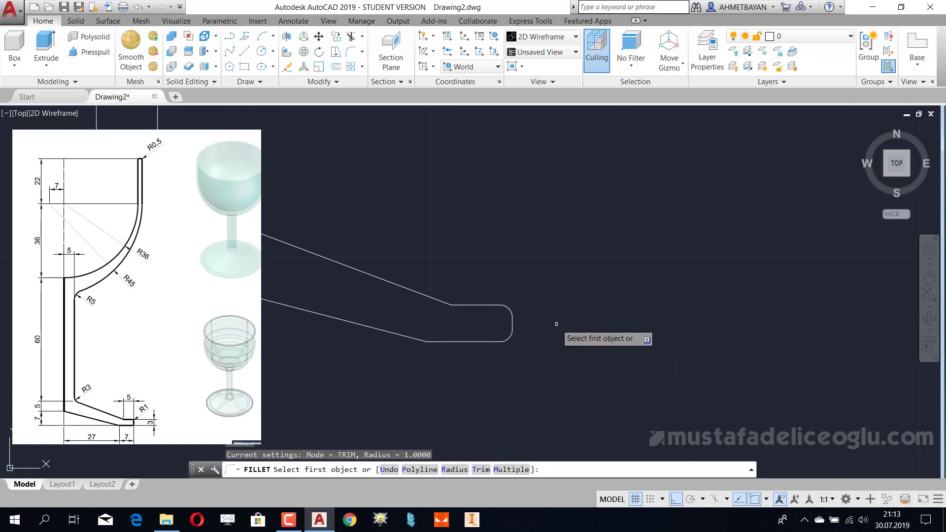
scroll(557, 324, "down", 3)
key("Escape")
scroll(556, 315, "down", 3)
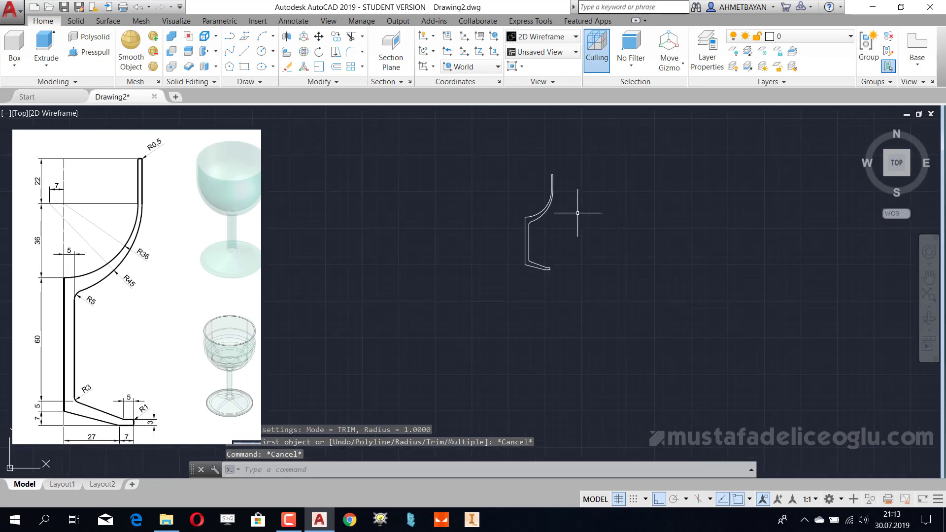
scroll(534, 235, "down", 1)
scroll(533, 225, "up", 3)
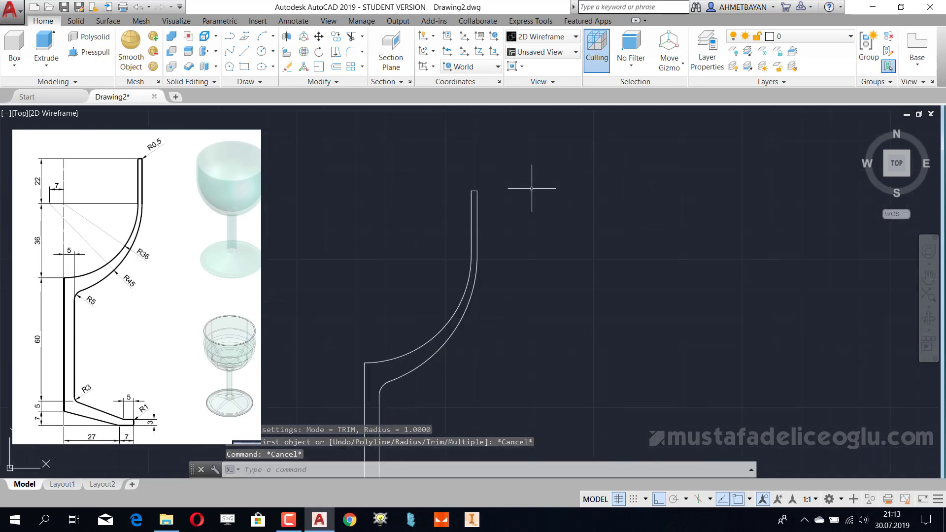
scroll(527, 190, "up", 2)
- Fillet the rim's top-right corner with a 0.5 radius
scroll(450, 205, "up", 2)
type("f")
key("Return")
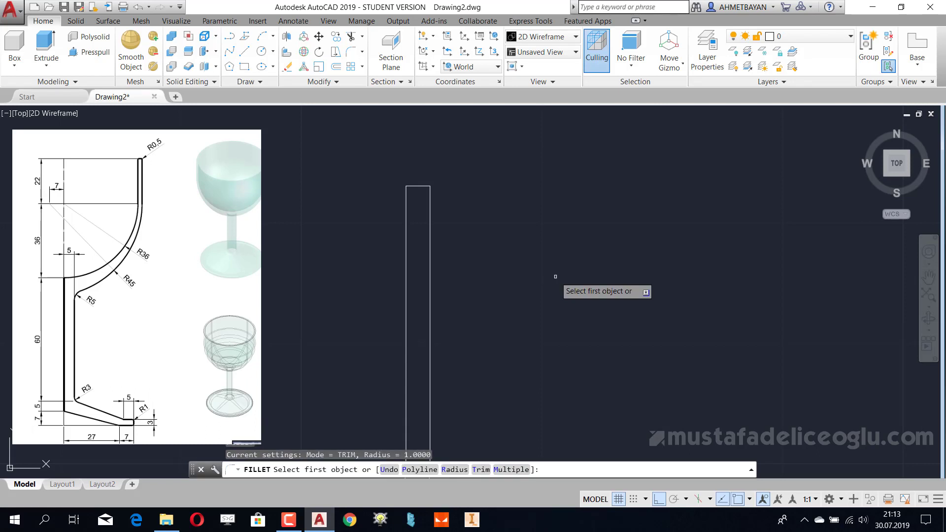
type("r")
key("Return")
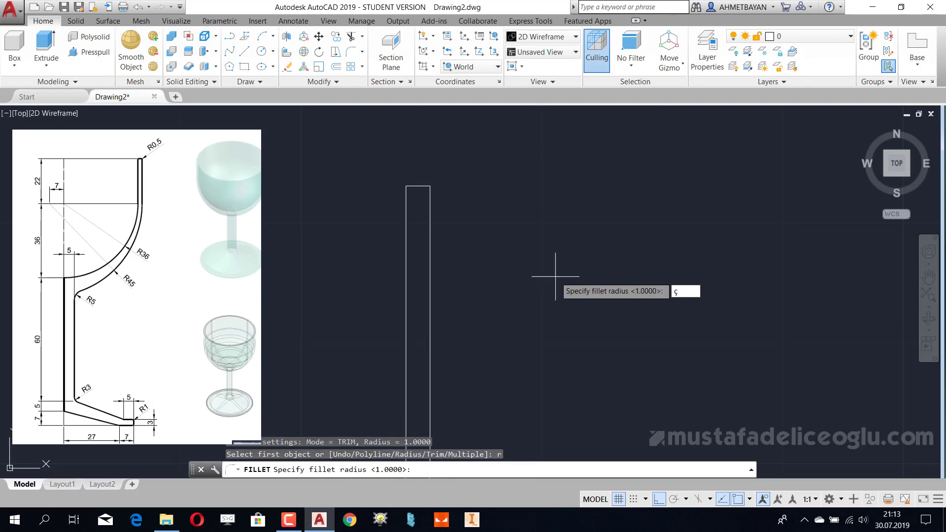
key("Return")
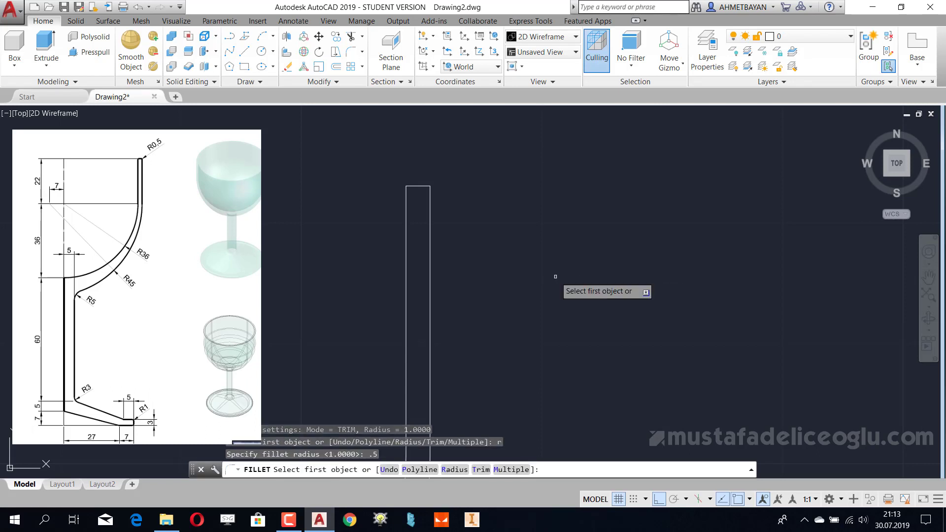
scroll(428, 186, "up", 2)
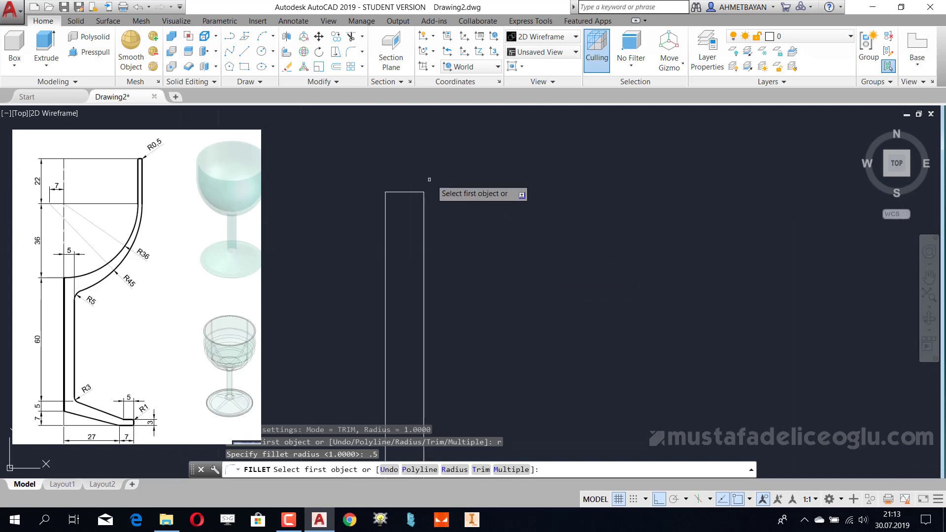
left_click(410, 192)
left_click(423, 205)
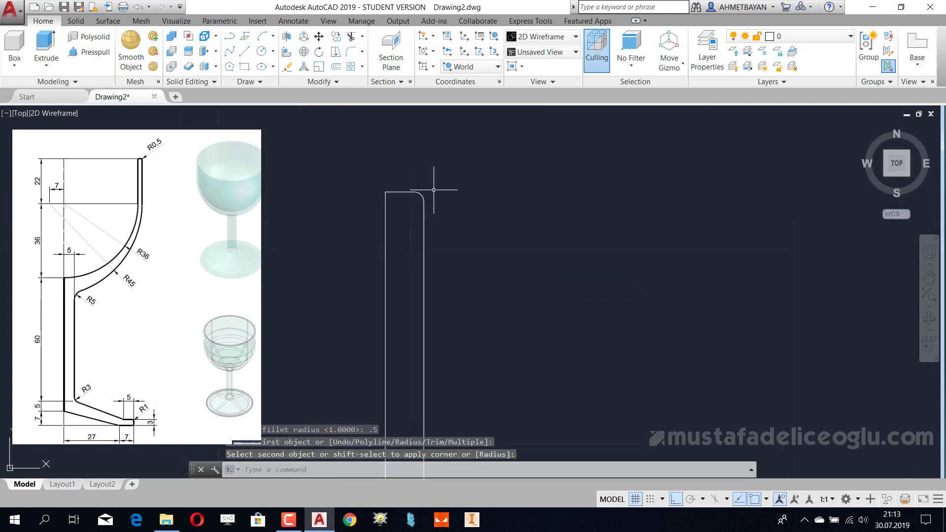
key("Return")
- Fillet the rim's top-left corner at 0.5 radius, then view the profile in southwest isometric
left_click(394, 192)
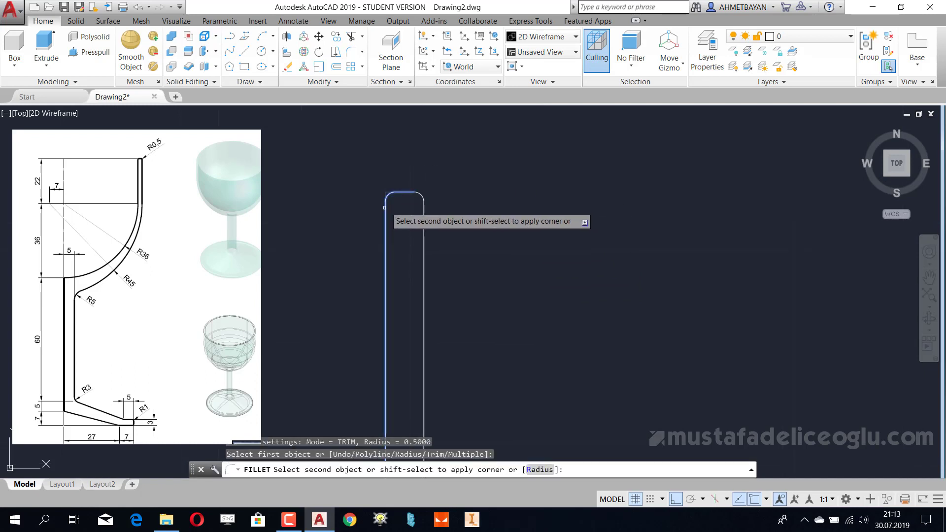
left_click(385, 212)
key("Return")
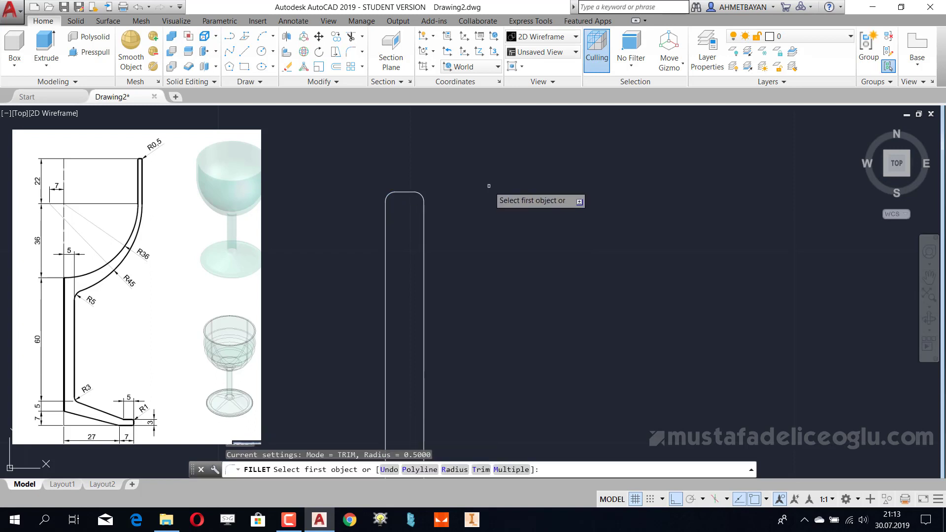
key("Escape")
scroll(443, 194, "down", 2)
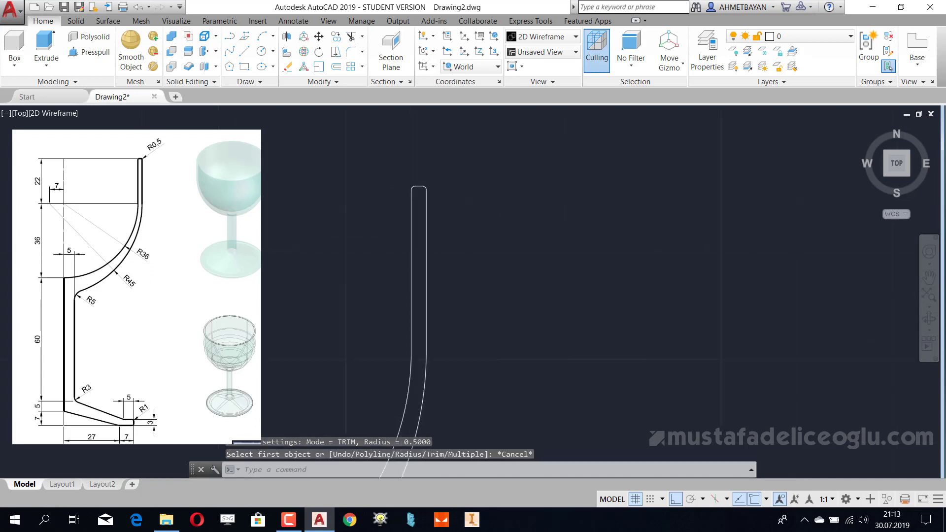
scroll(448, 193, "down", 2)
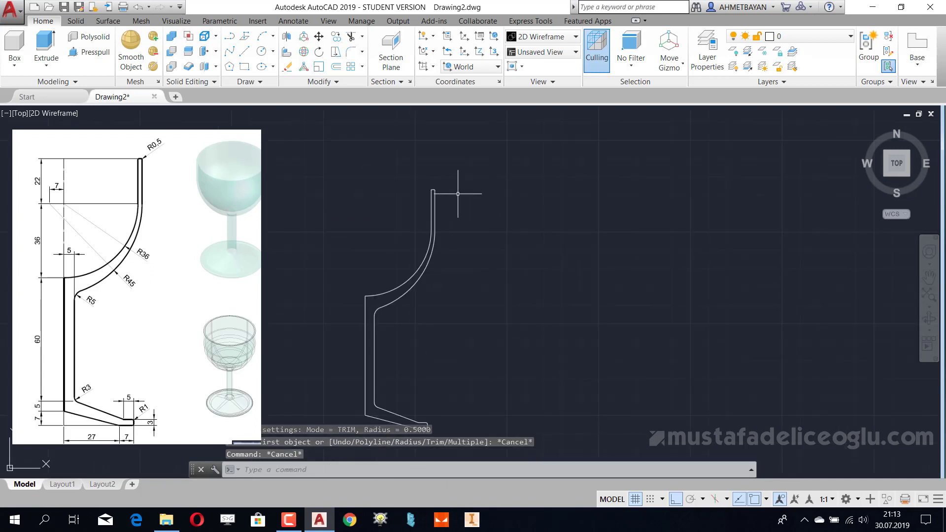
scroll(457, 194, "down", 2)
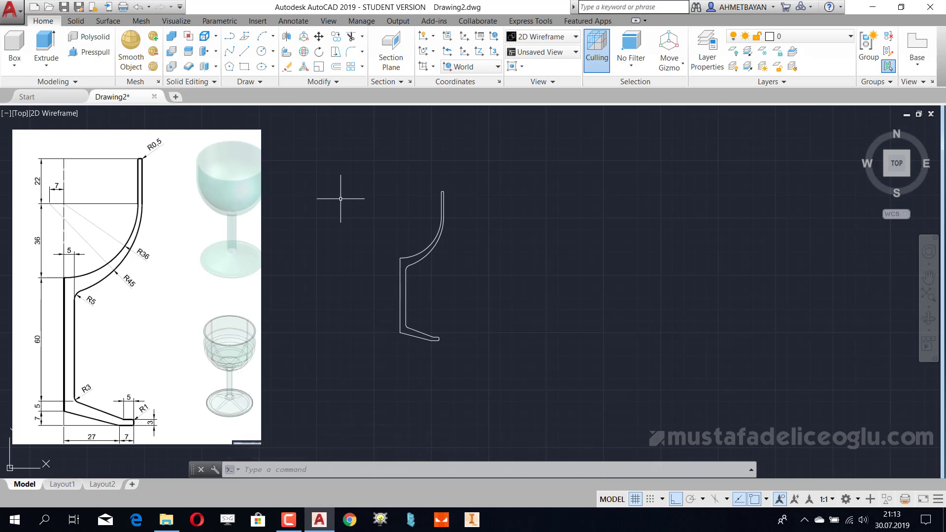
key("Escape")
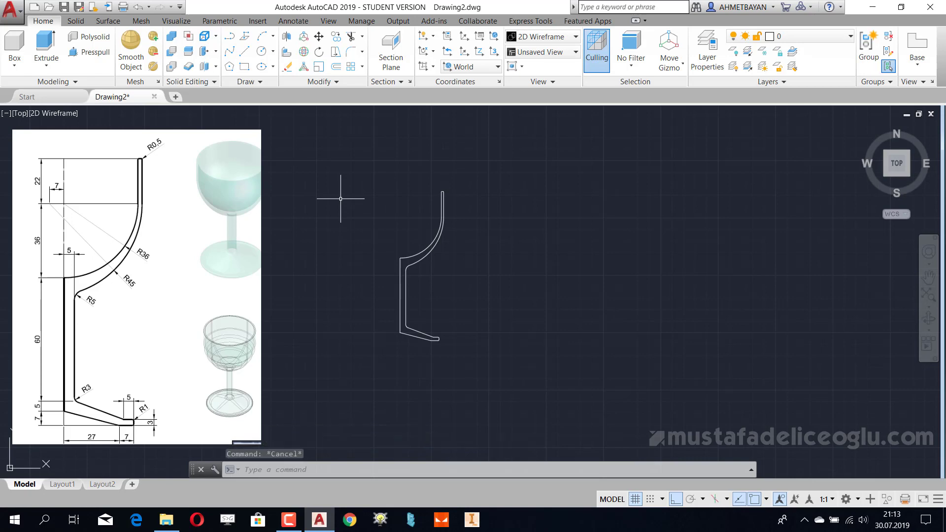
key("Escape")
key("Escape")
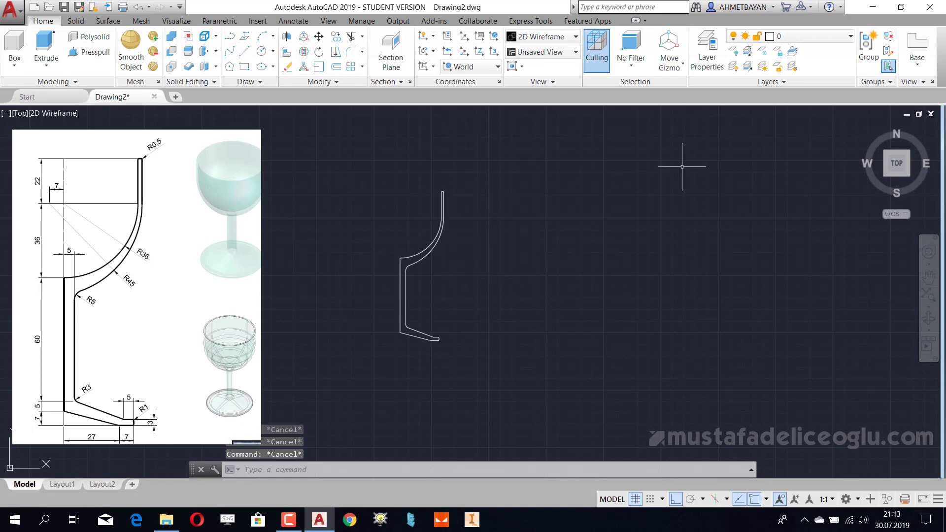
left_click(885, 175)
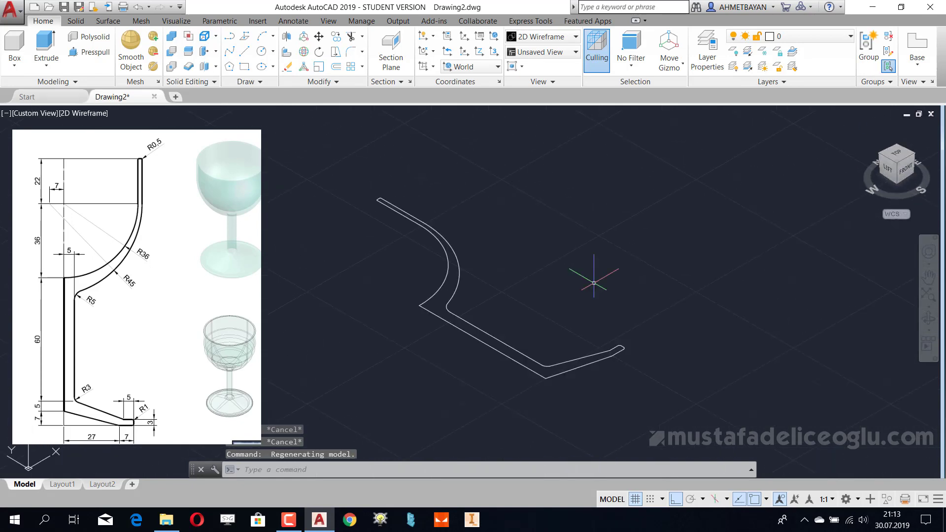
- Window-select all 18 profile pieces and JOIN them into one polyline
scroll(464, 269, "down", 2)
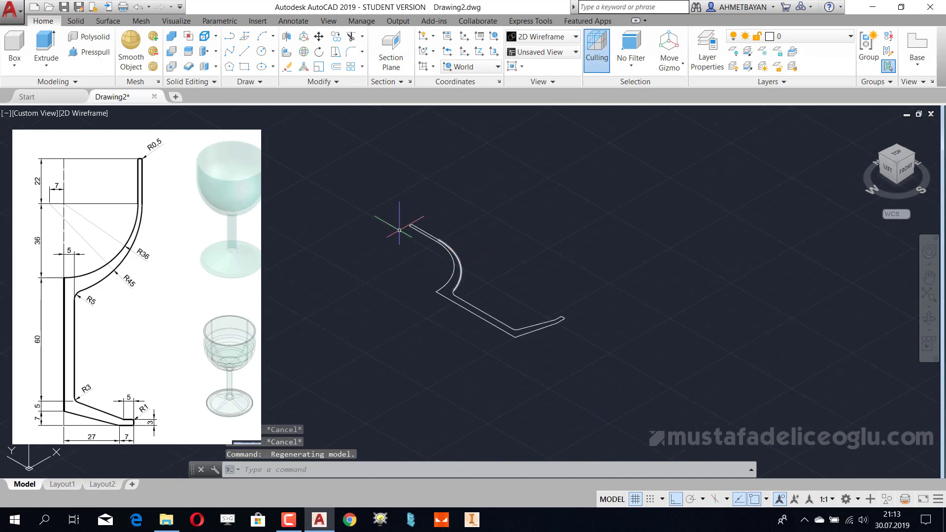
left_click(366, 203)
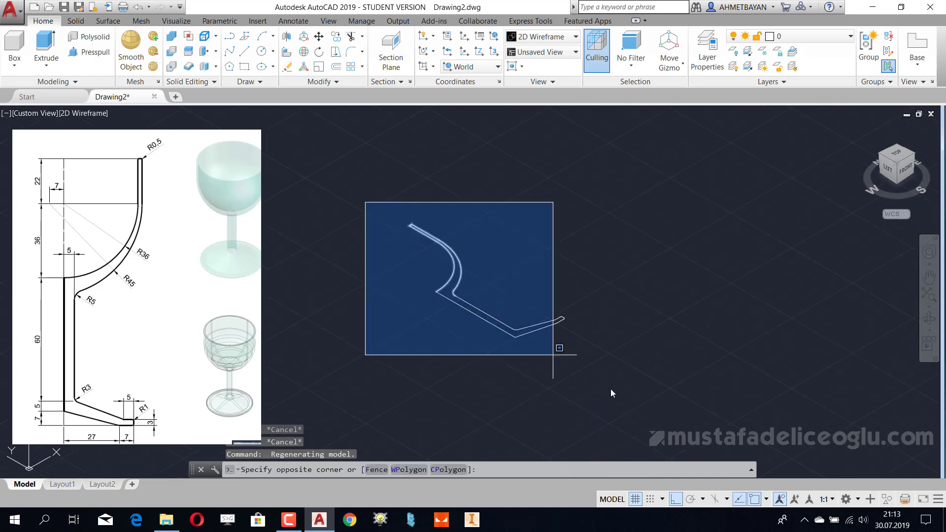
left_click(632, 363)
type("J")
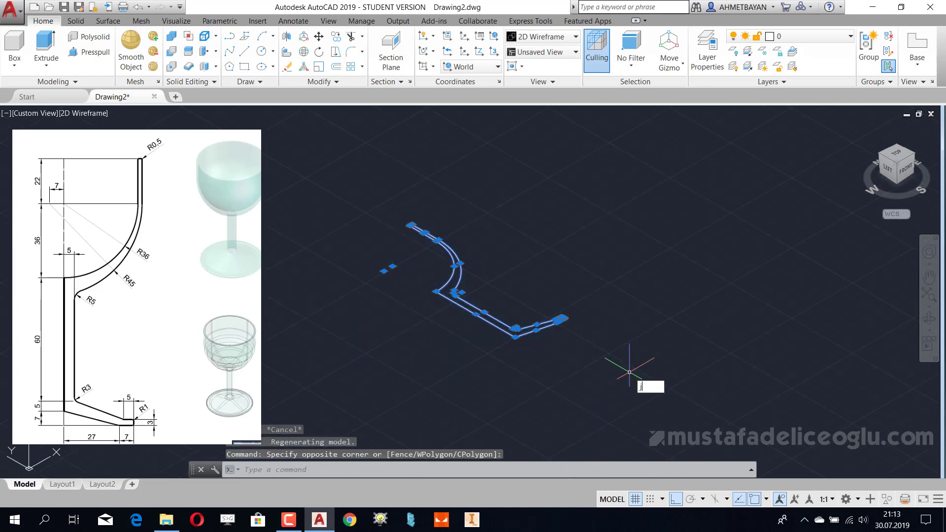
key("Return")
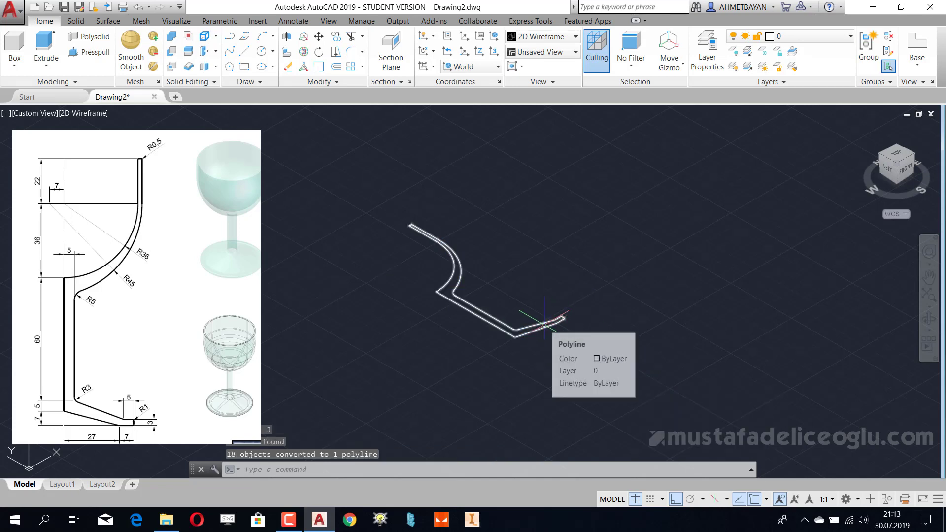
key("Escape")
left_click(517, 268)
left_click(412, 369)
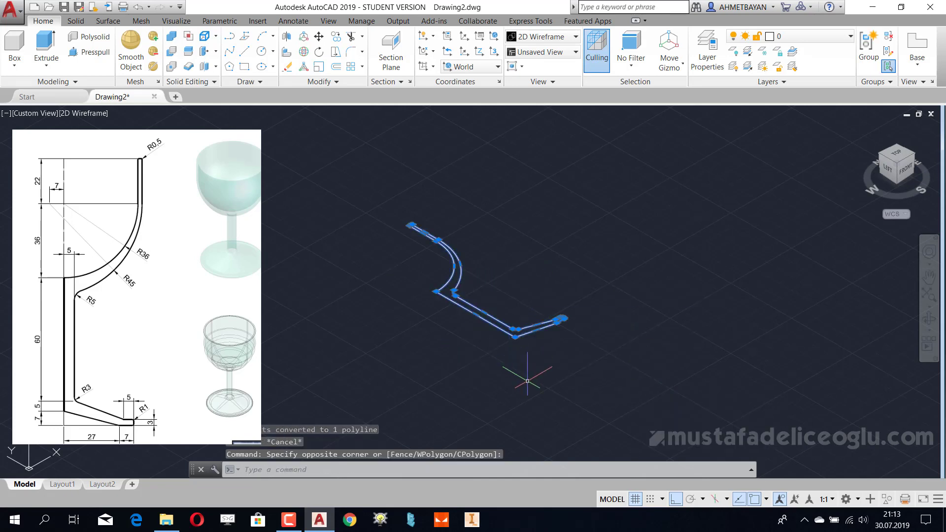
type("rv")
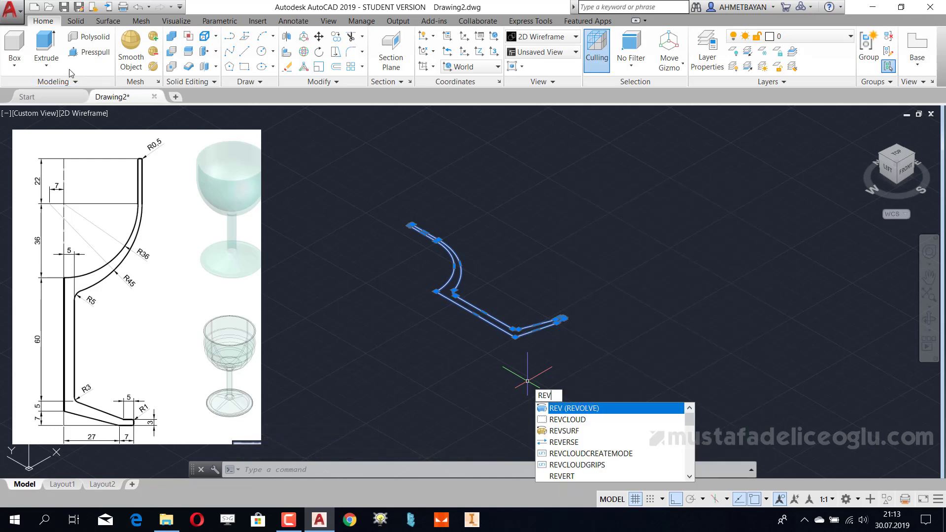
- Revolve the joined glass profile 360 degrees about the stem's centre axis into a solid
left_click(50, 69)
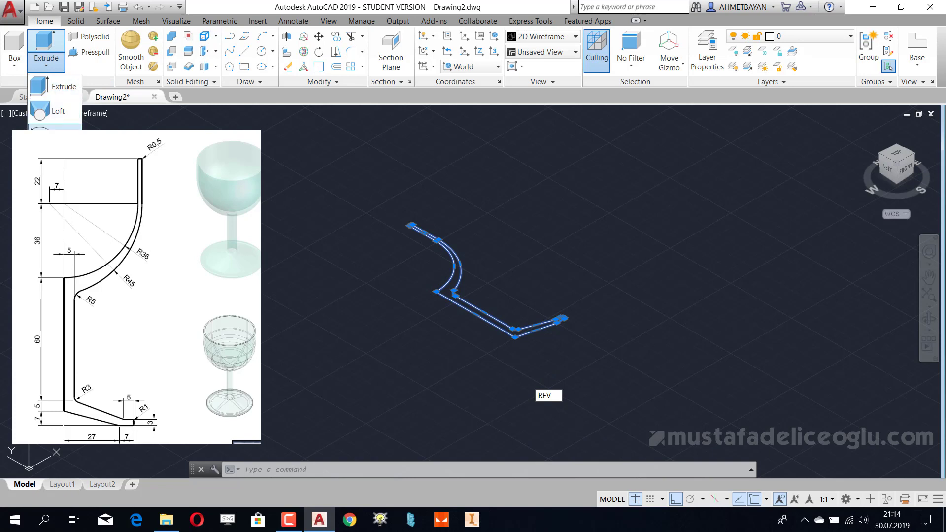
key("Escape")
key("Escape")
left_click(524, 252)
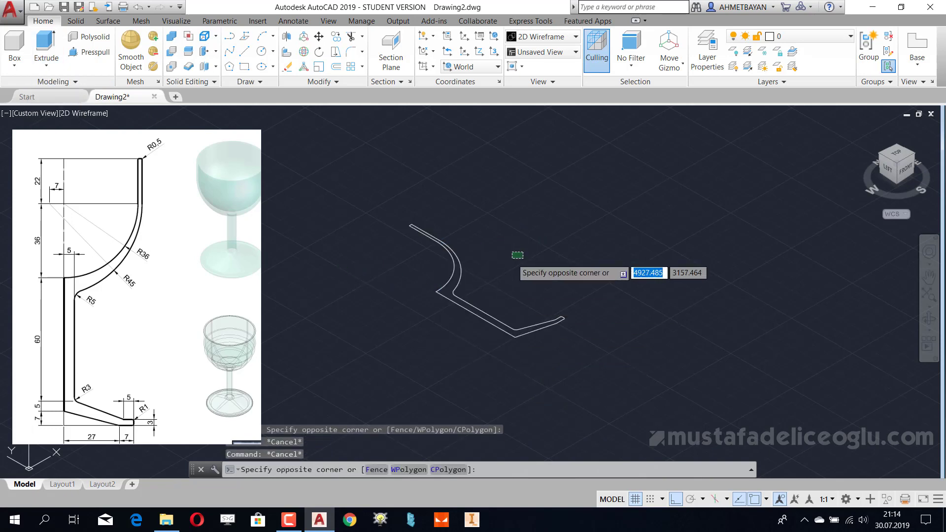
left_click(490, 296)
left_click(482, 310)
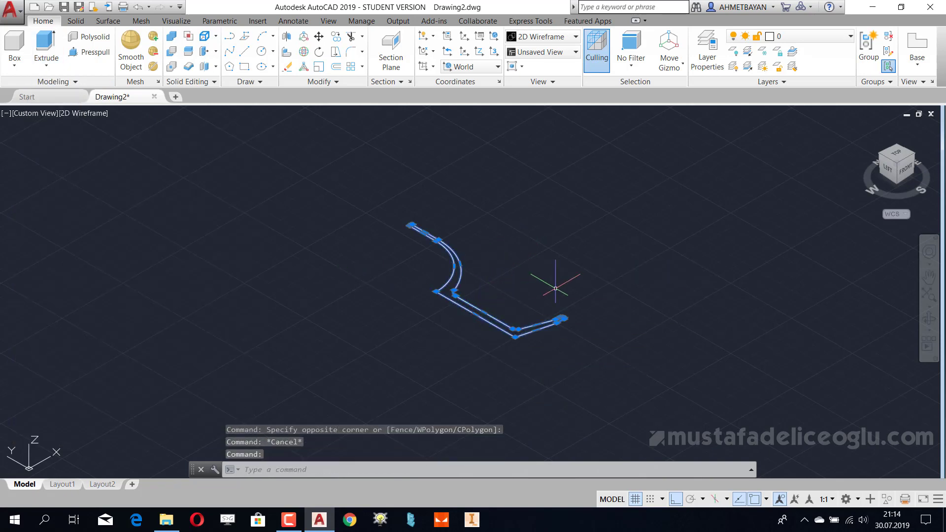
type("REV")
key("Return")
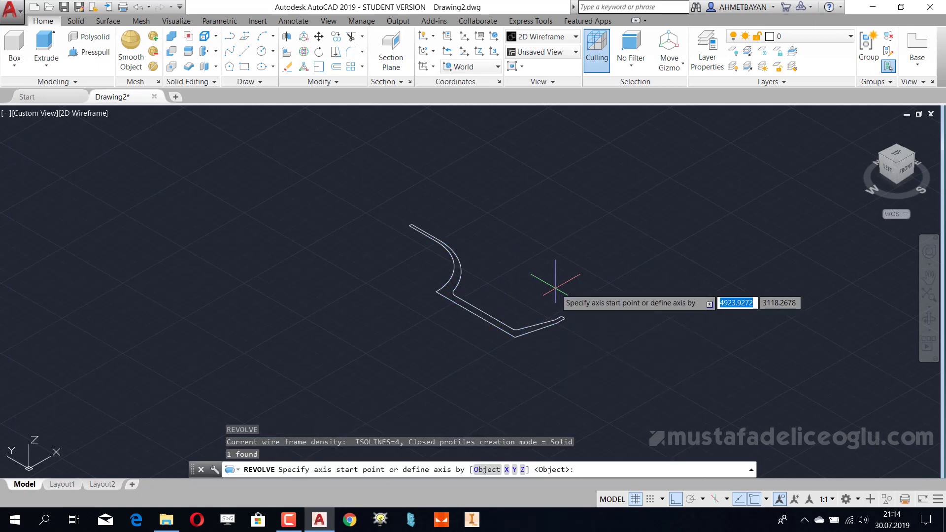
left_click(445, 294)
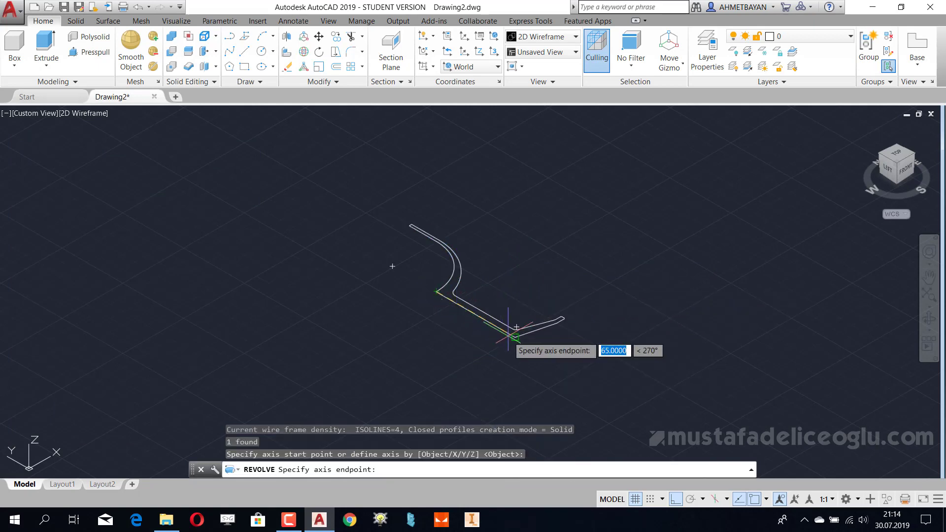
left_click(512, 333)
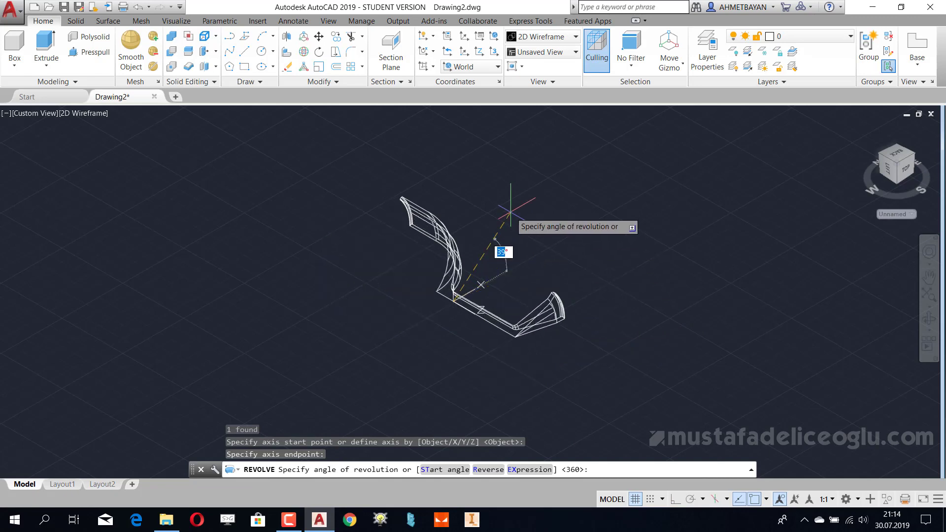
type("360")
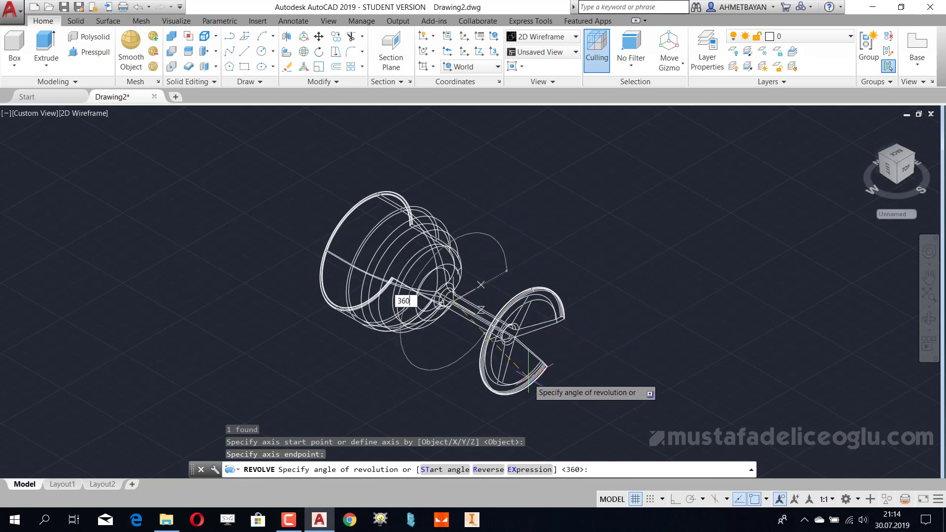
key("Return")
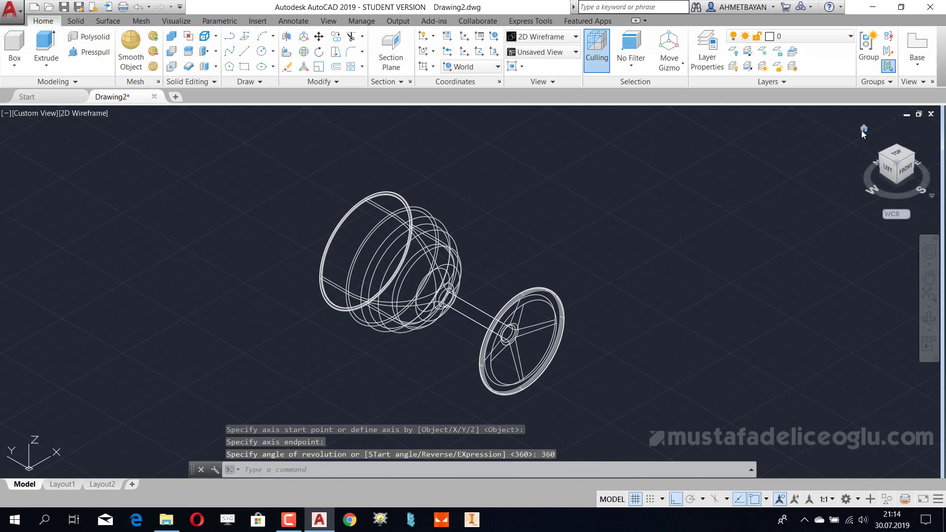
left_click(862, 131)
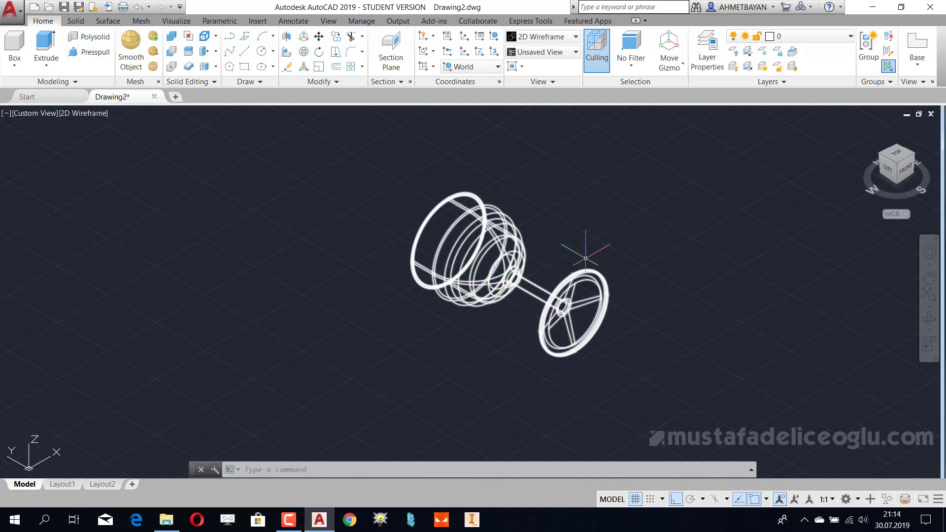
- Orbit the wireframe glass and check it from the home, southeast and tilted ViewCube views
middle_click_drag(584, 243, 725, 233, "shift")
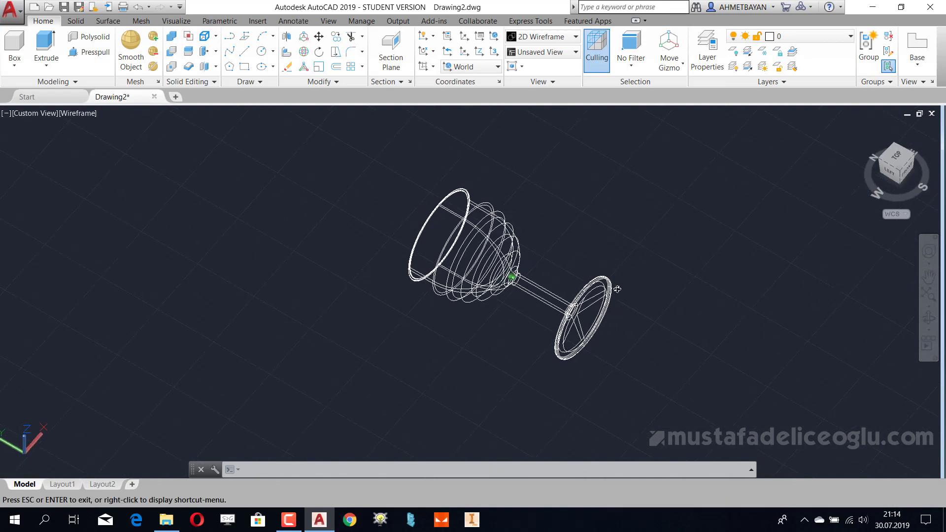
middle_click_drag(547, 222, 545, 264, "shift")
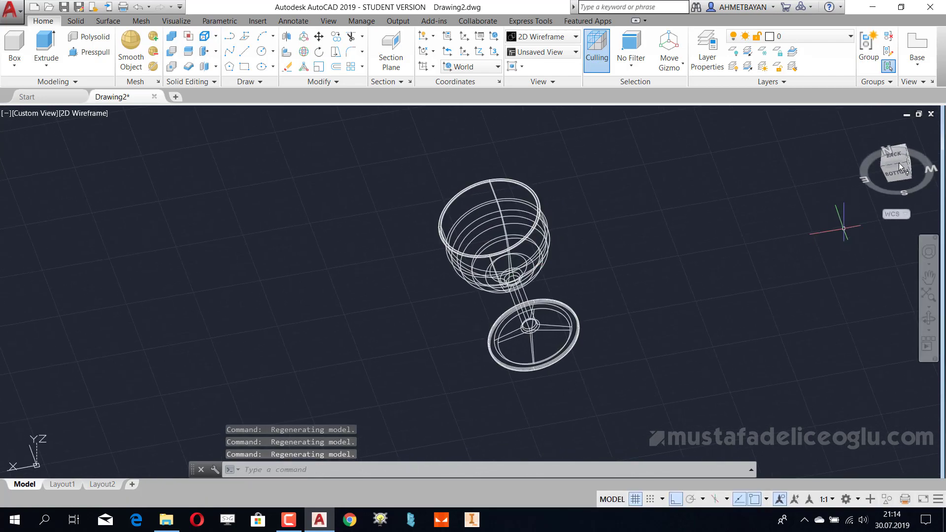
left_click(864, 129)
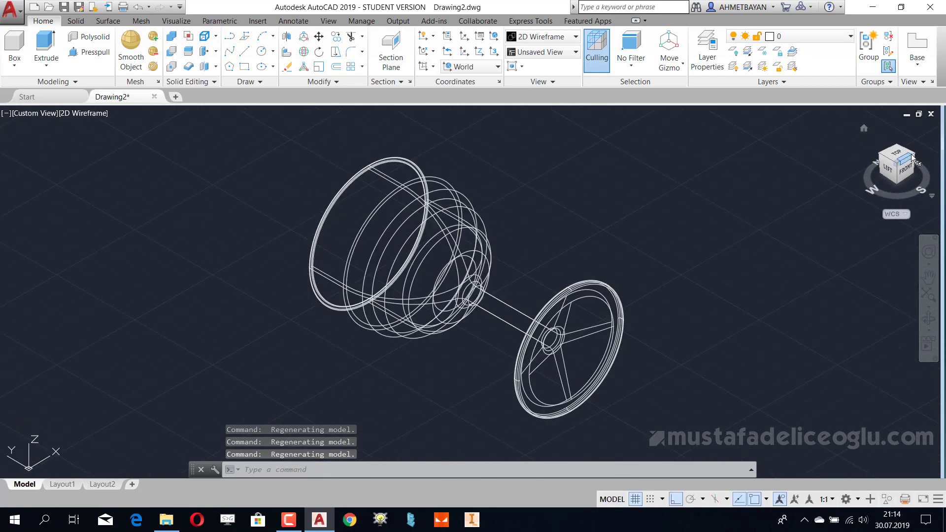
left_click(913, 166)
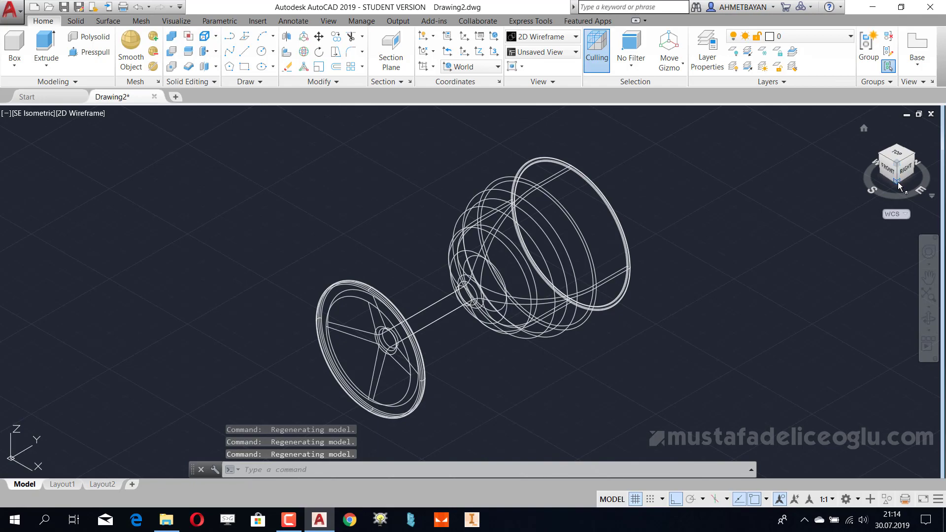
left_click(898, 183)
mouse_move(671, 313)
middle_mouse_down("shift")
mouse_move(557, 258)
mouse_move(401, 282)
mouse_move(424, 244)
middle_mouse_up("shift")
scroll(401, 282, "down", 2)
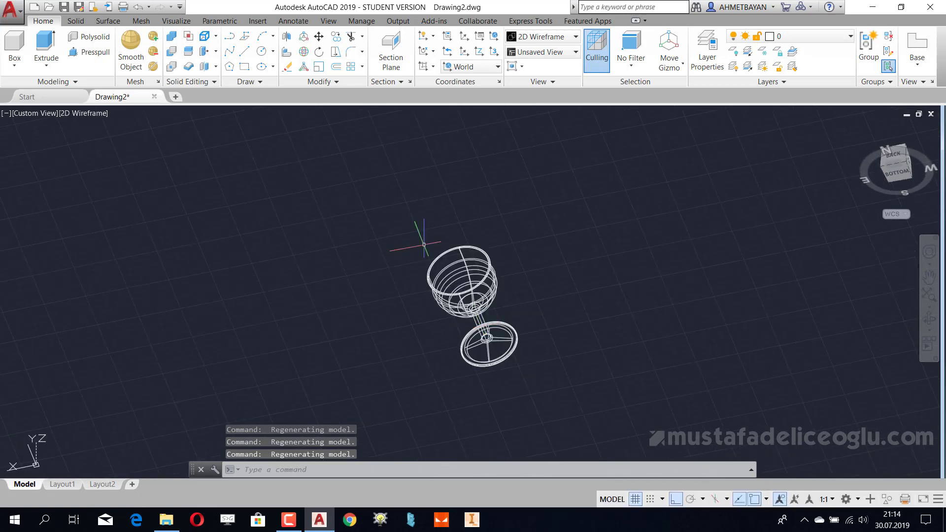
- Switch the goblet to the Shaded with edges visual style and return to the Home view
left_click(71, 113)
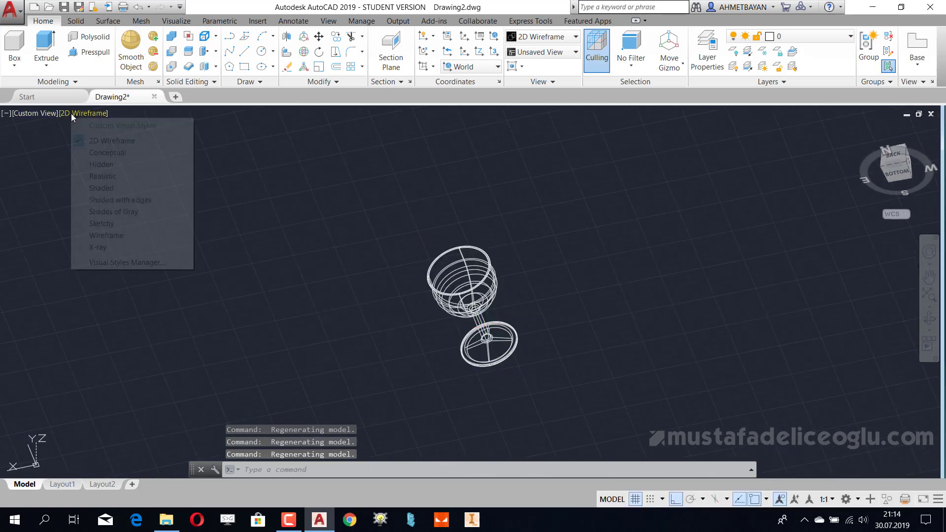
left_click(106, 200)
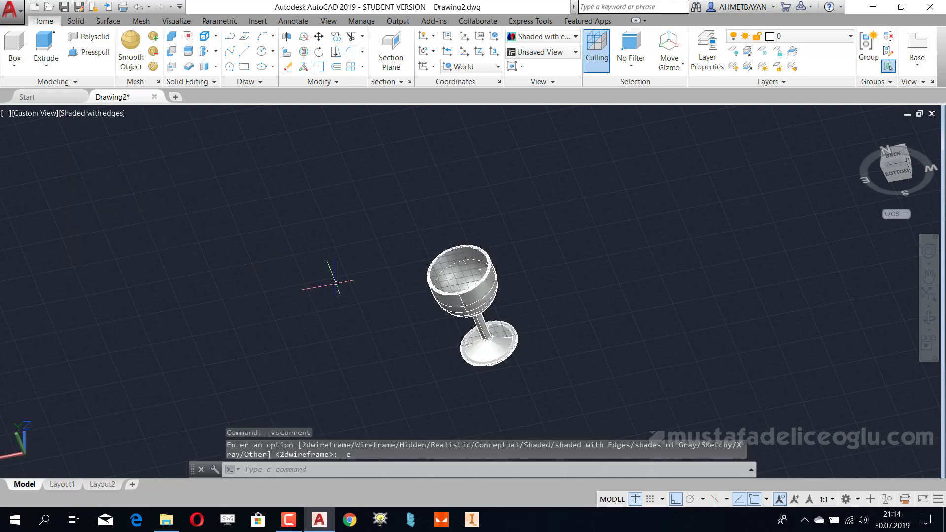
mouse_move(336, 283)
middle_mouse_down("shift")
mouse_move(559, 321)
mouse_move(574, 342)
mouse_move(568, 253)
mouse_move(589, 300)
mouse_move(583, 308)
mouse_move(565, 300)
mouse_move(569, 292)
middle_mouse_up("shift")
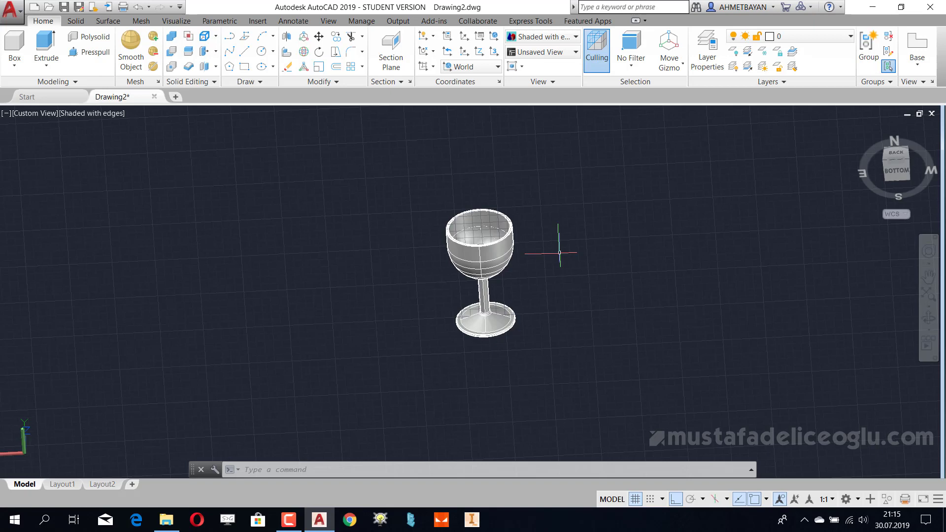
left_click(897, 171)
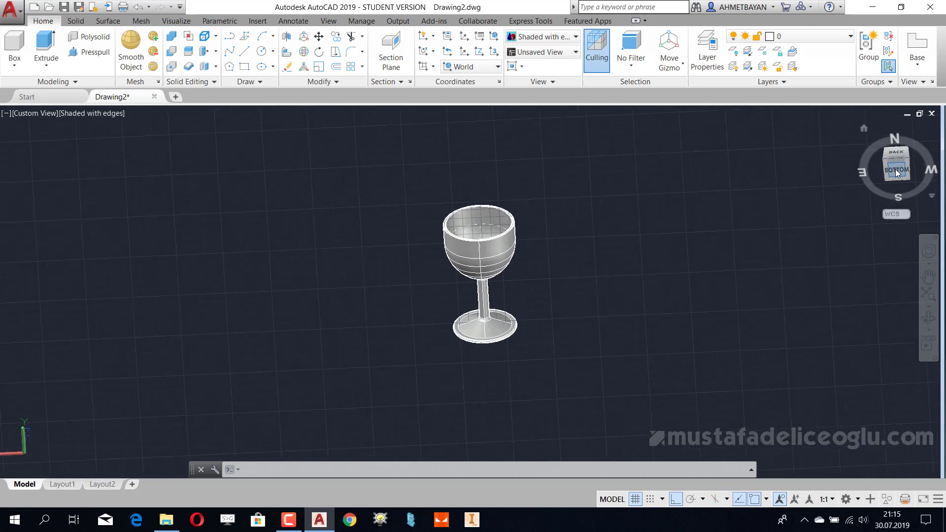
scroll(476, 210, "down", 6)
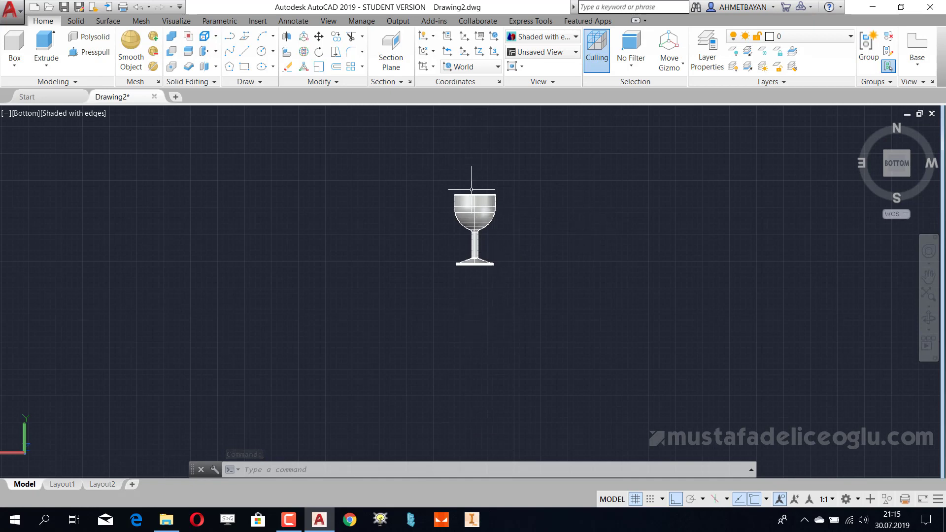
mouse_move(895, 164)
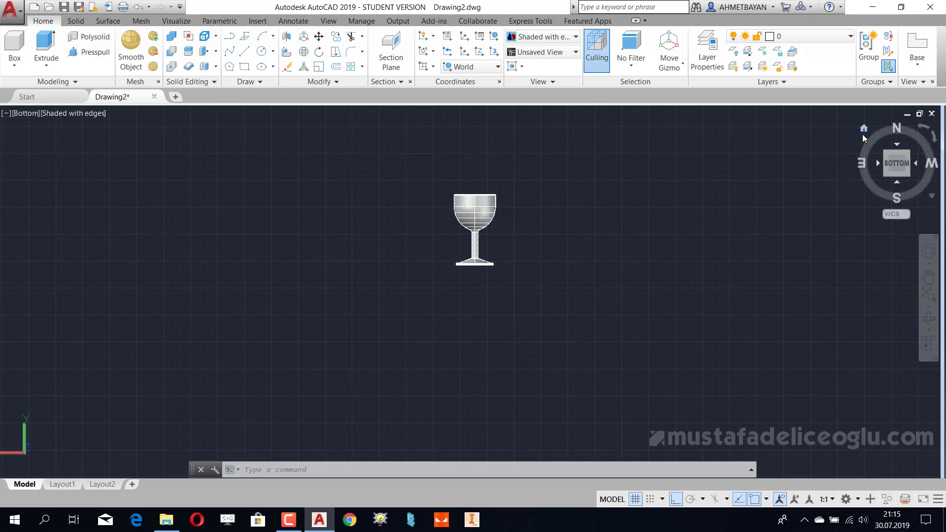
left_click(863, 130)
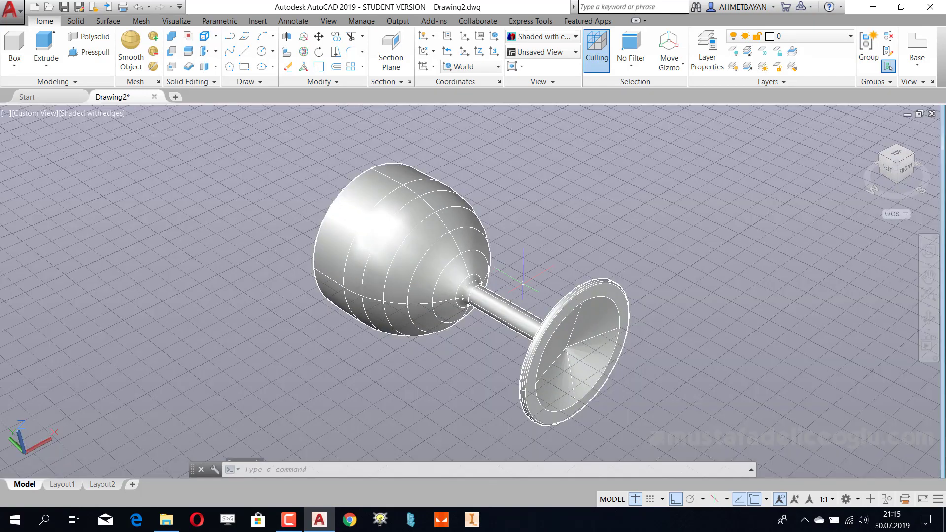
- Switch to Layout1 and erase its default goblet viewport
left_click(63, 485)
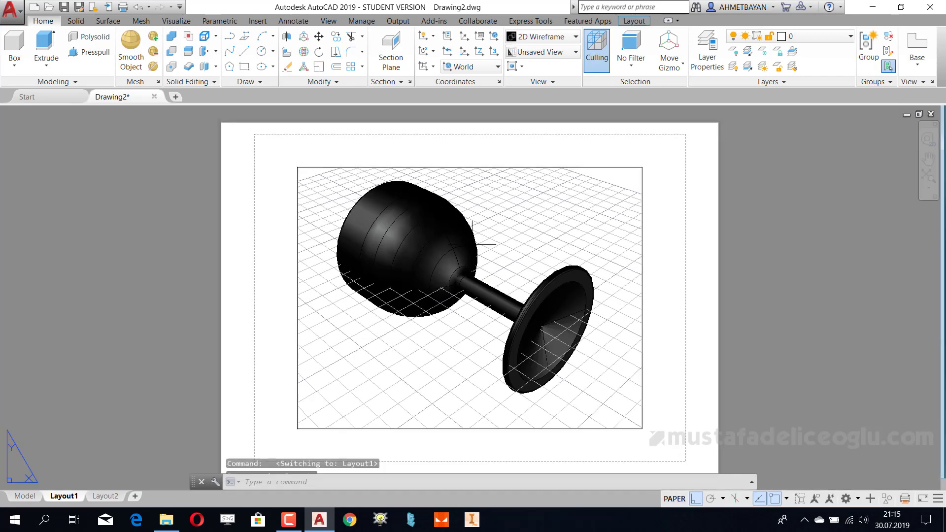
left_click(398, 181)
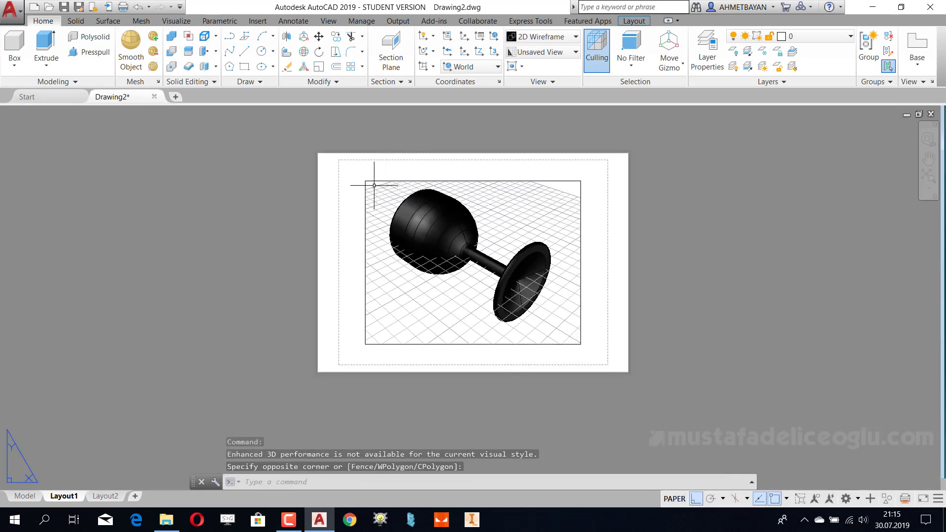
left_click(352, 189)
key("Delete")
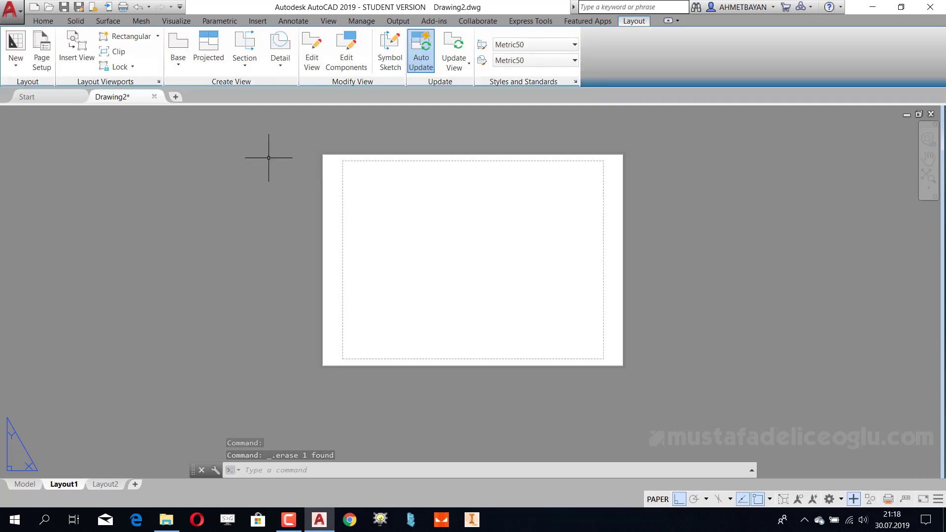
- Place a 1:2 Top-oriented base view of the model in the sheet's upper left
left_click(179, 60)
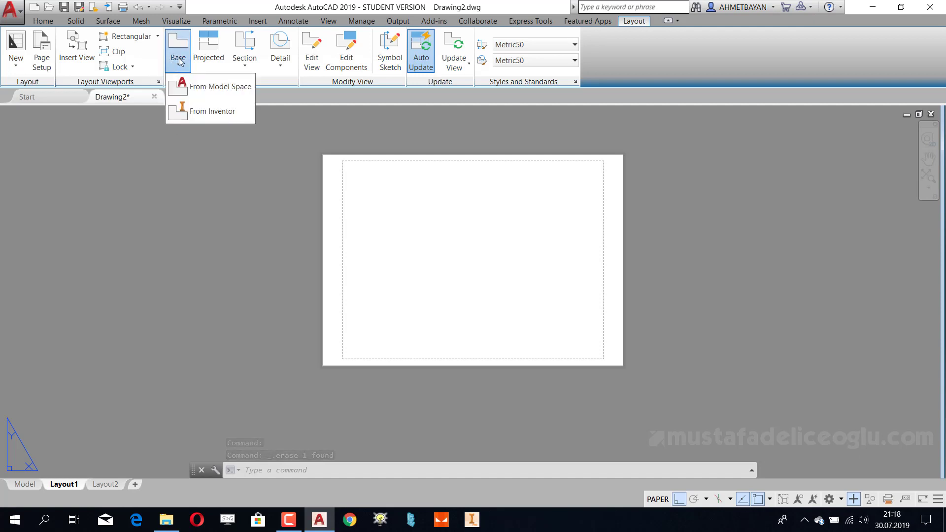
left_click(205, 90)
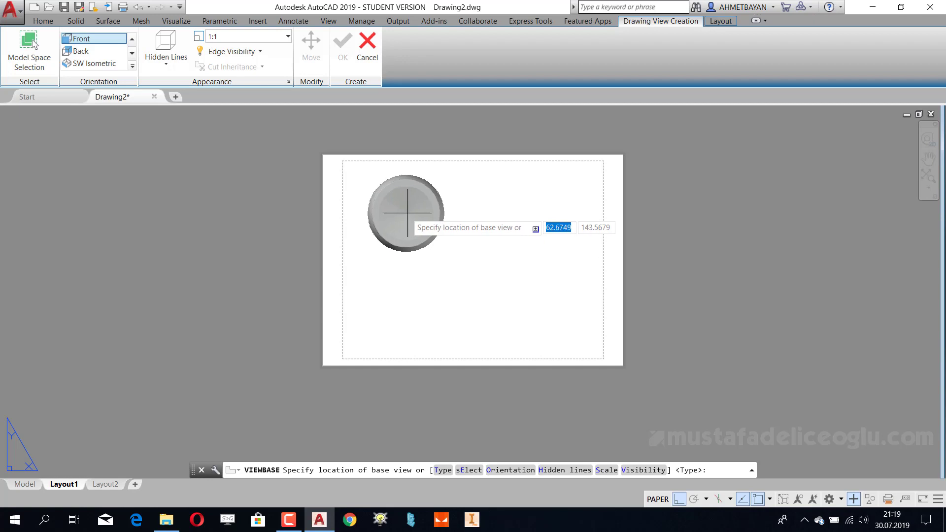
left_click(400, 206)
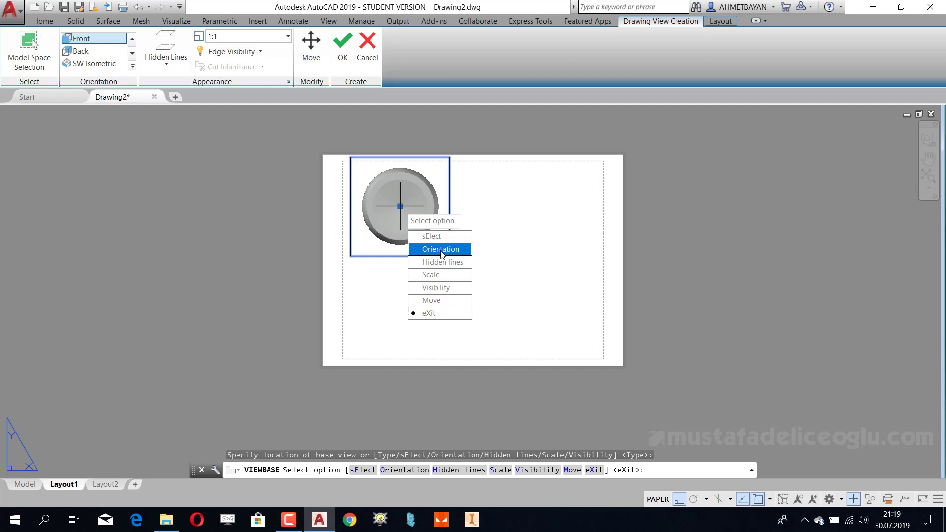
left_click(442, 250)
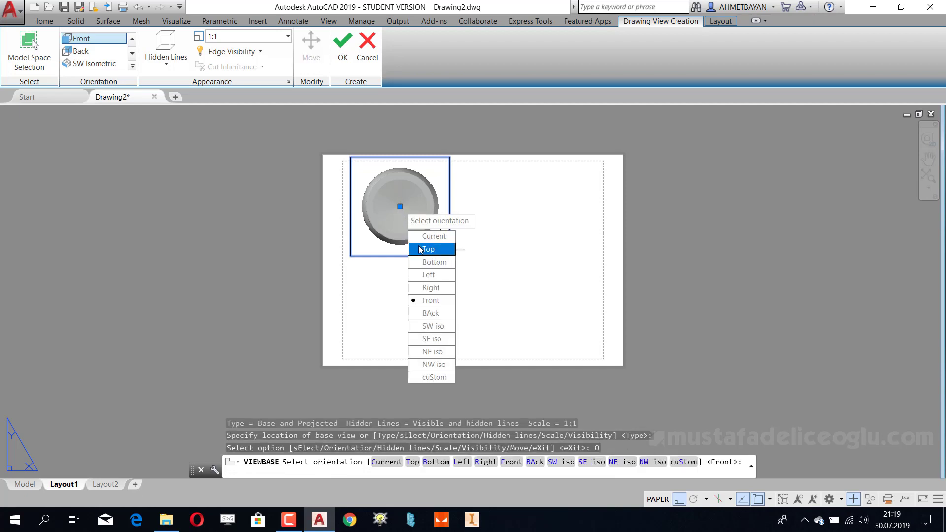
left_click(421, 250)
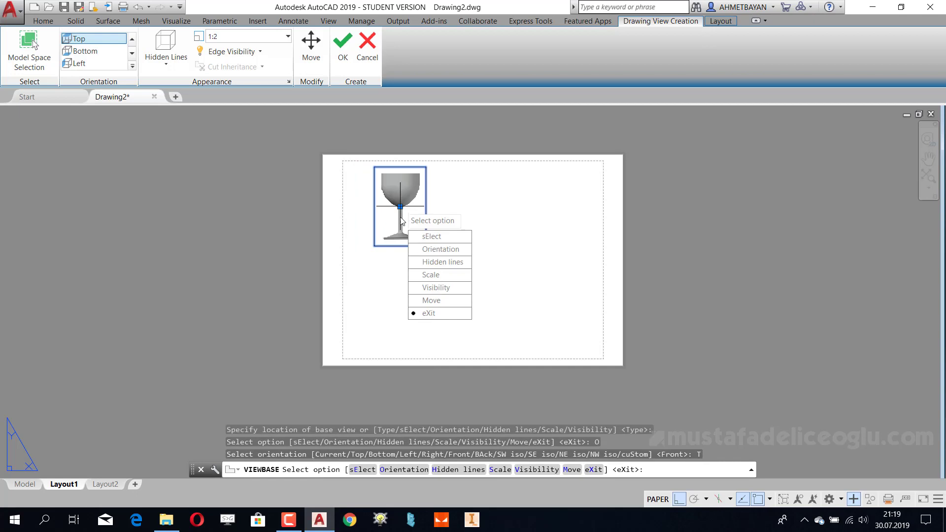
left_click(438, 250)
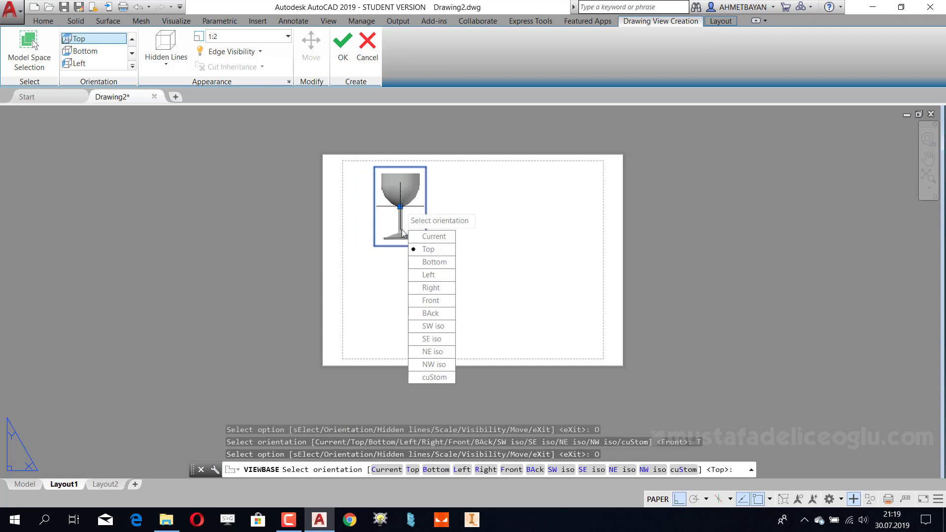
left_click(434, 275)
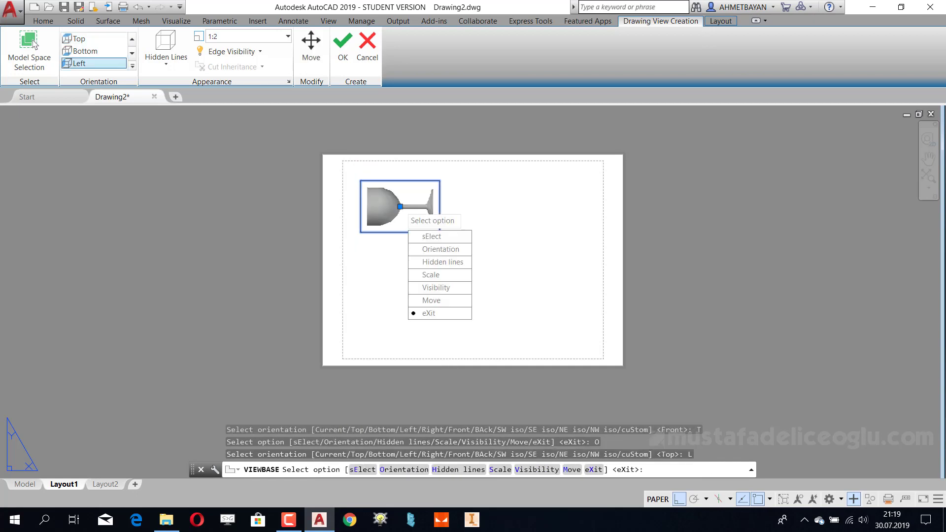
left_click(418, 250)
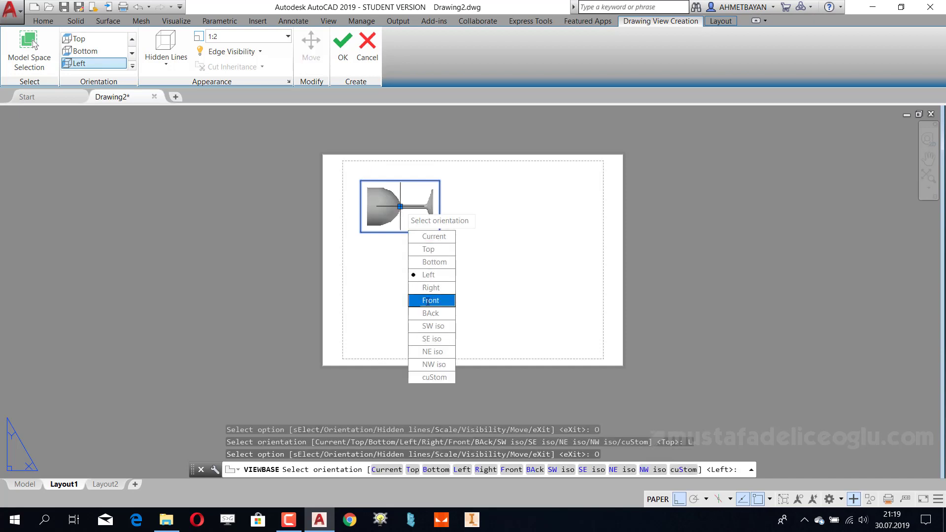
left_click(427, 300)
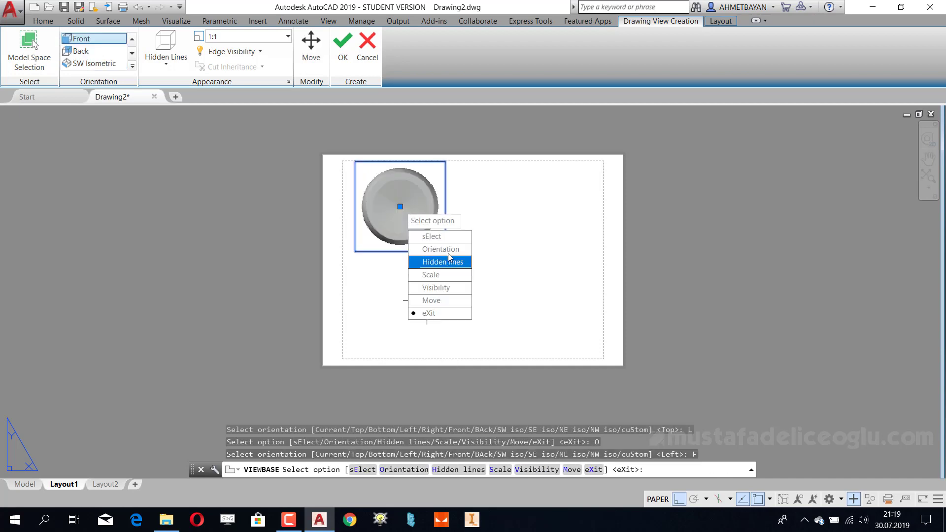
left_click(434, 250)
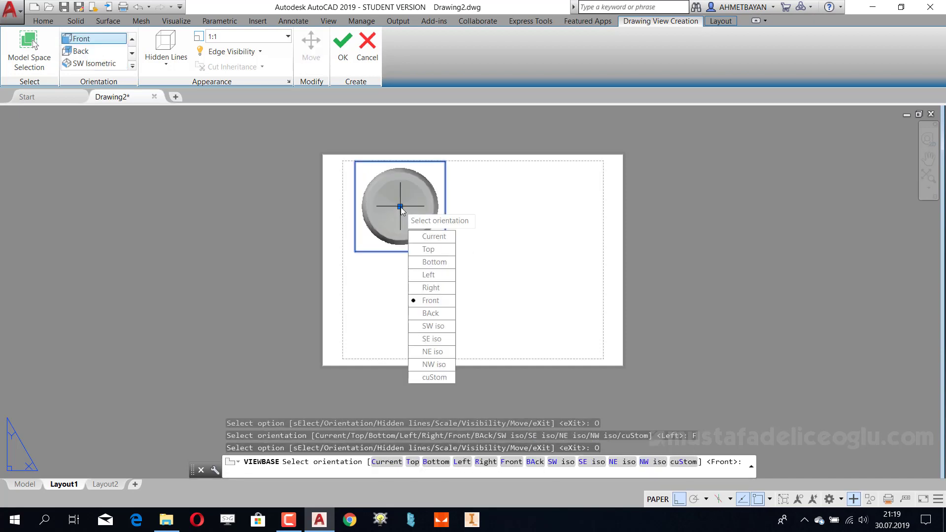
left_click(429, 249)
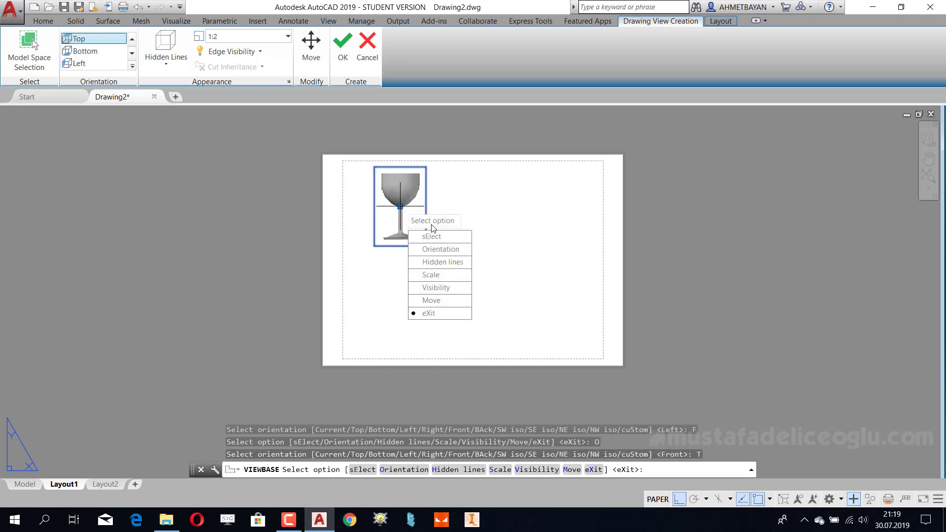
key("Return")
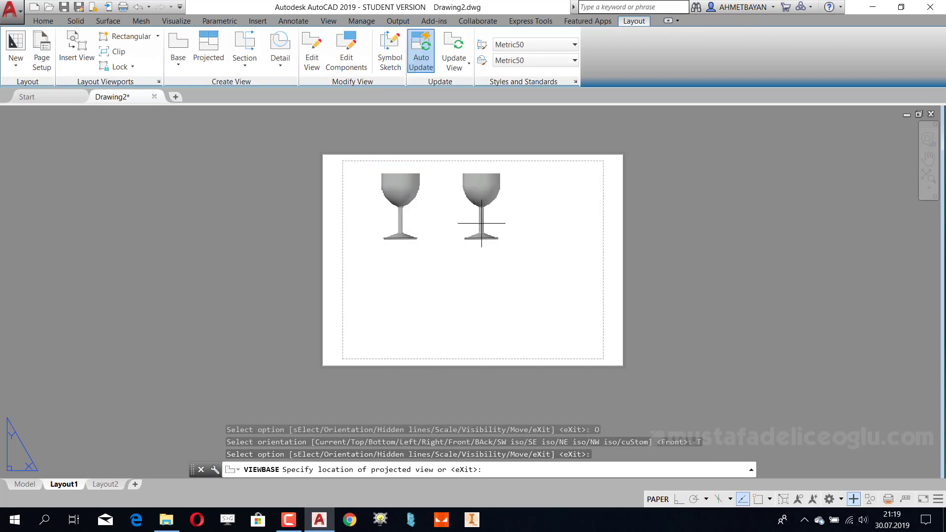
- Project a right-side profile view, a circular view below, and an isometric view at lower right
left_click(481, 224)
left_click(400, 305)
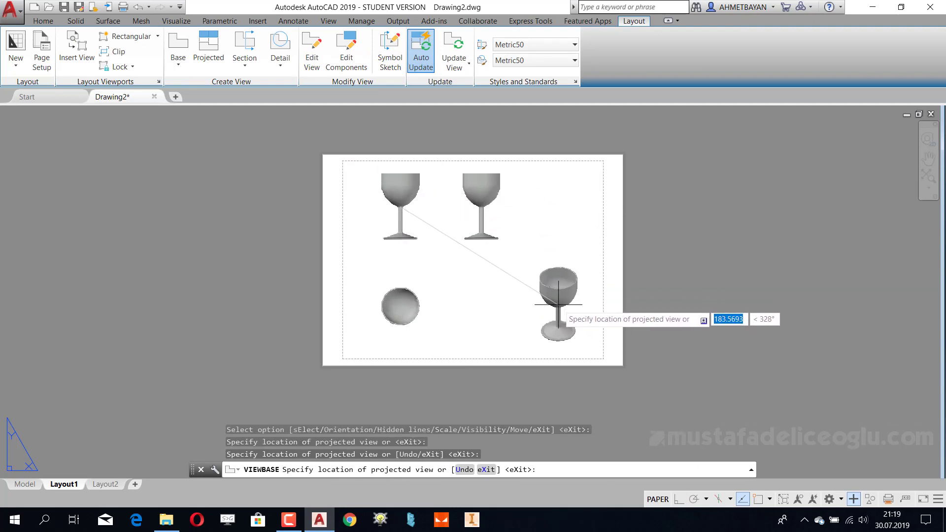
left_click(558, 304)
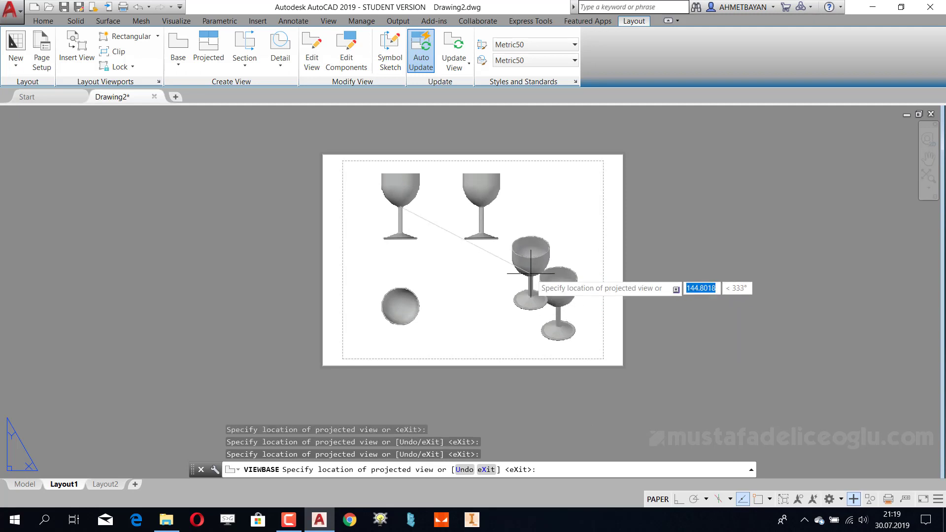
key("Return")
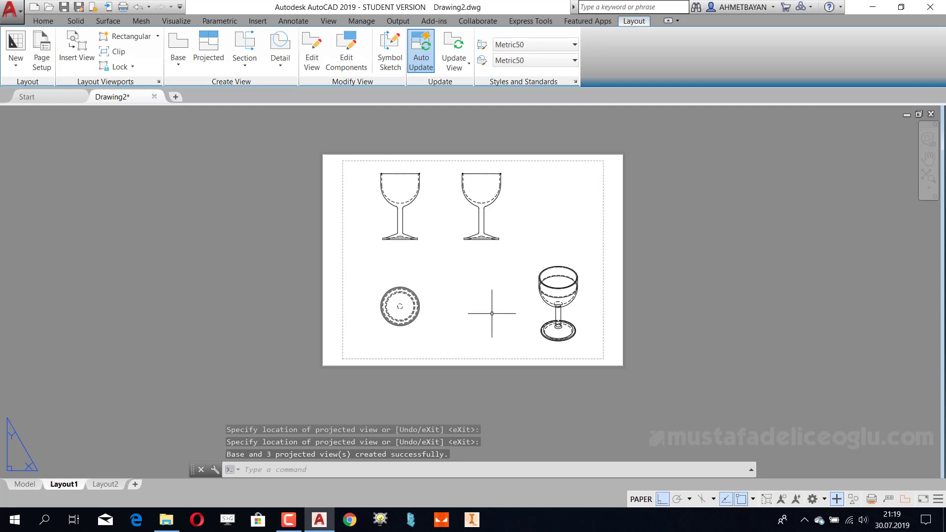
scroll(422, 210, "up", 2)
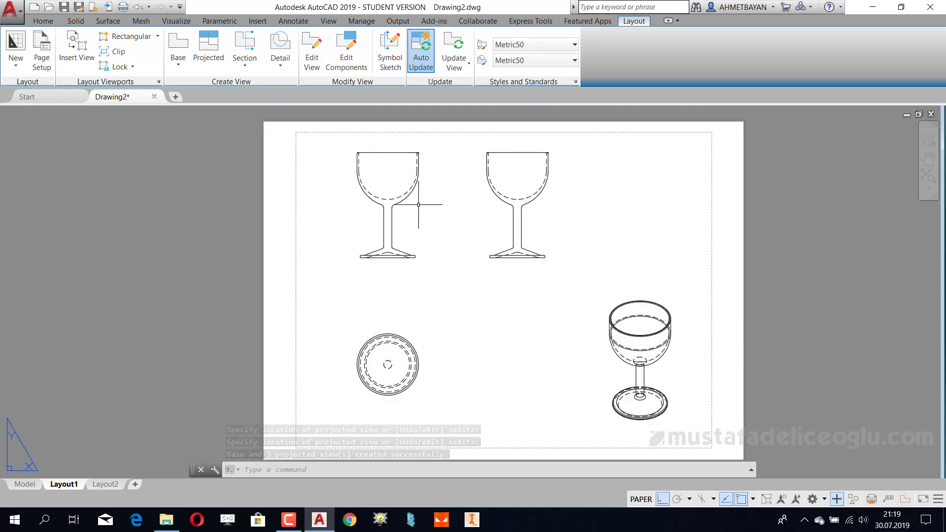
scroll(416, 197, "down", 2)
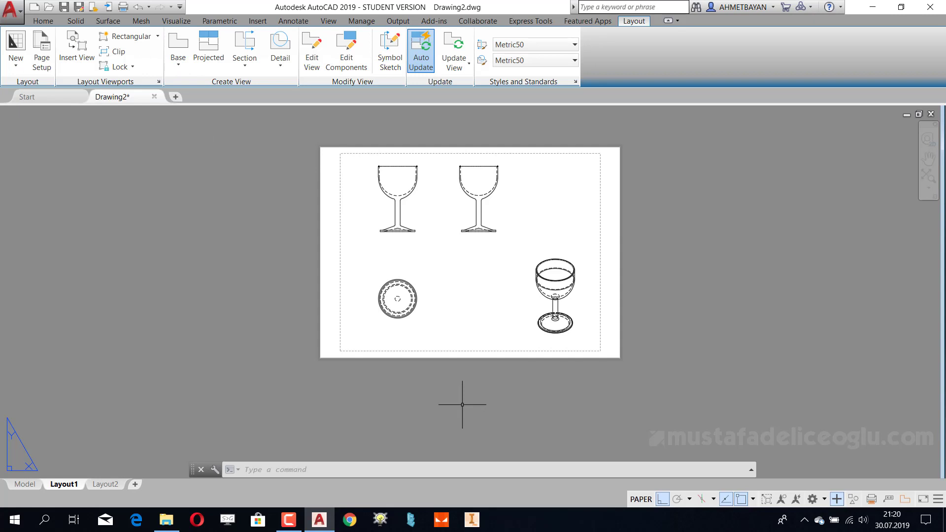
- Erase the upper-right glass profile view and the circular top view from the layout
left_click(491, 211)
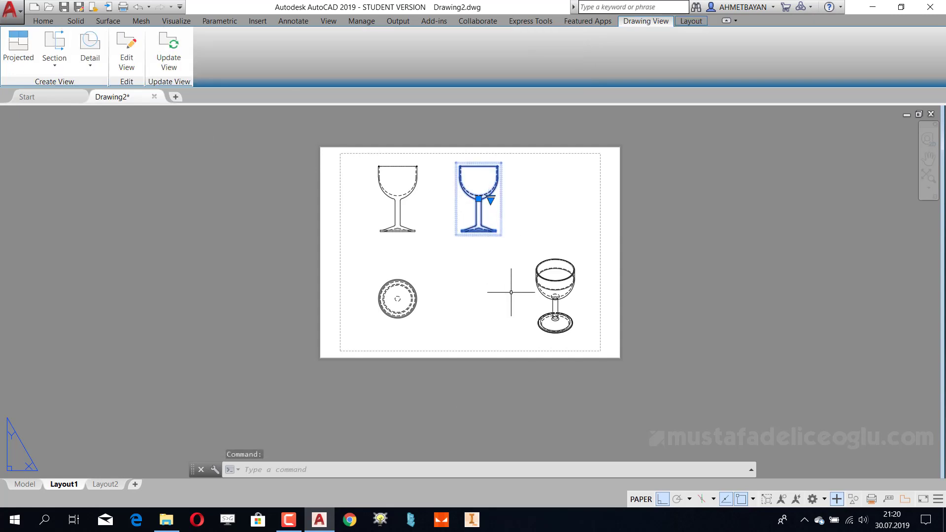
key("Delete")
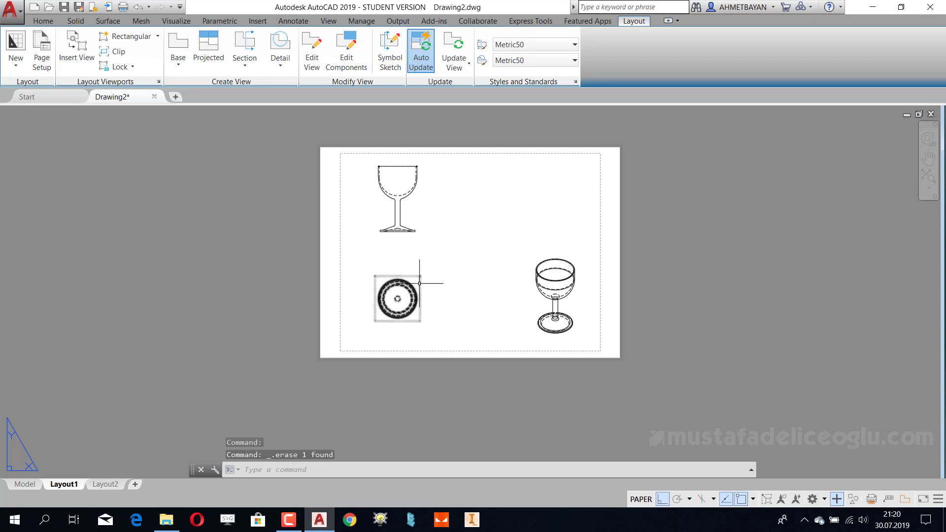
left_click(419, 291)
key("Delete")
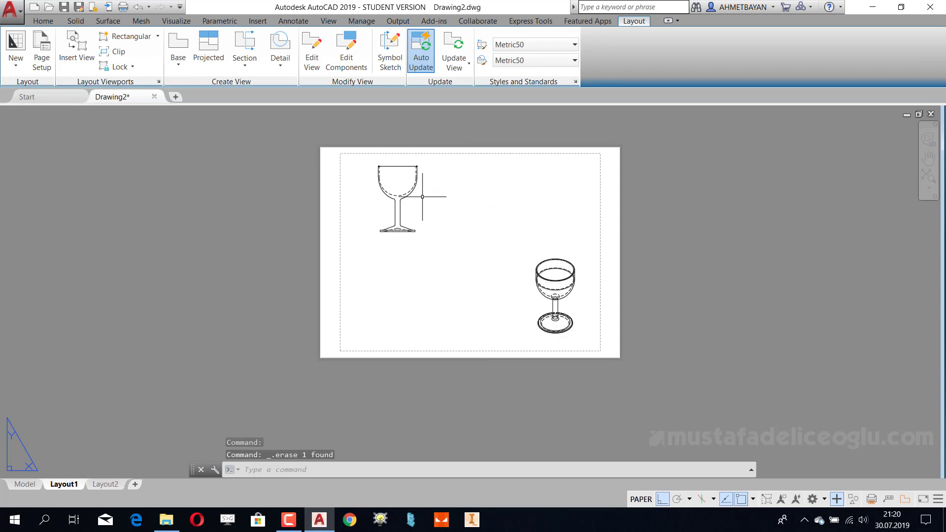
scroll(447, 209, "up", 2)
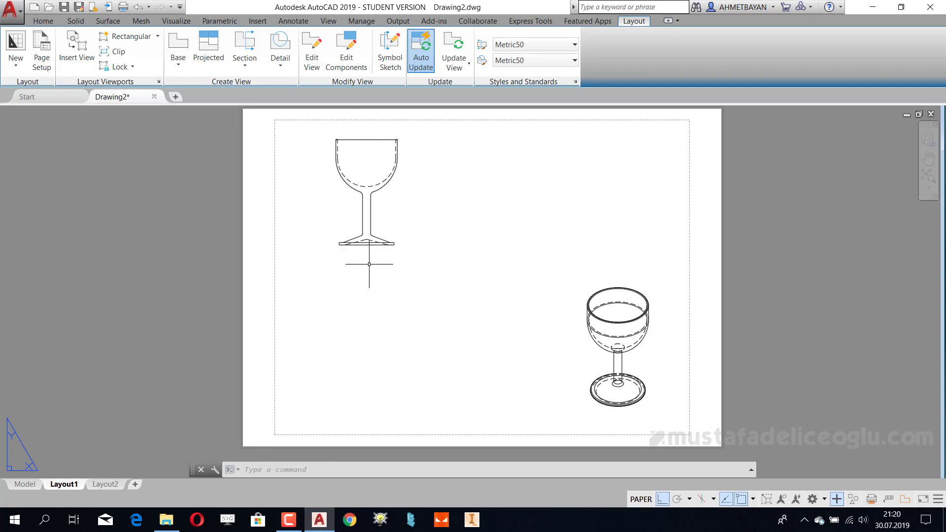
- Cut a full section A-A vertically through the glass front view and place it to the right
left_click(244, 45)
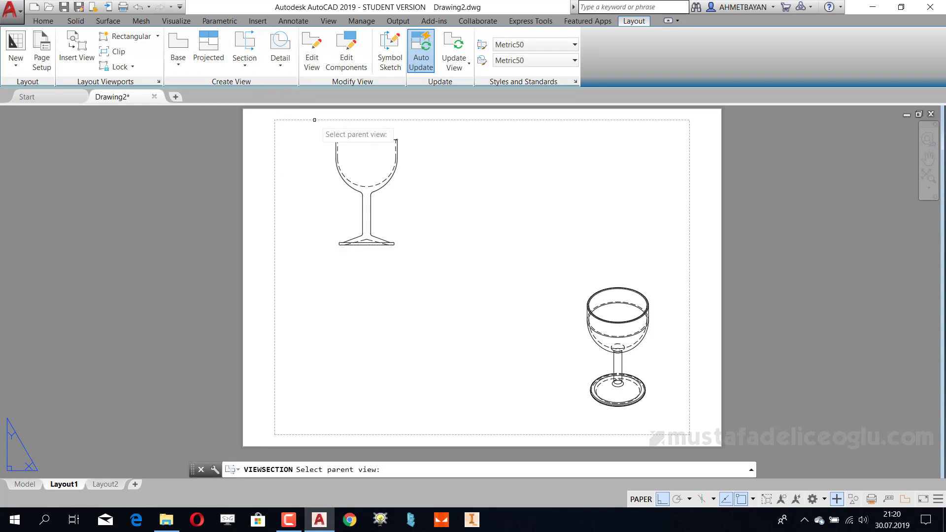
left_click(357, 155)
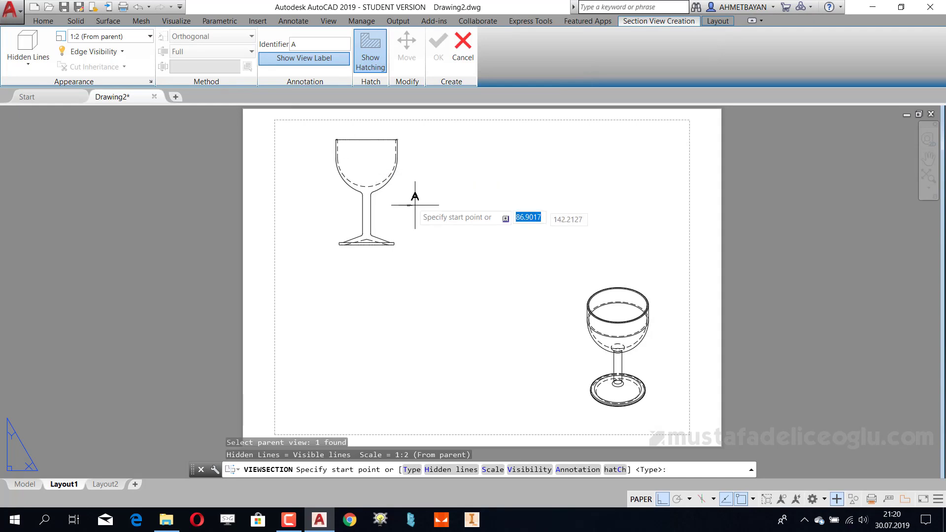
scroll(370, 175, "up", 2)
scroll(370, 175, "down", 2)
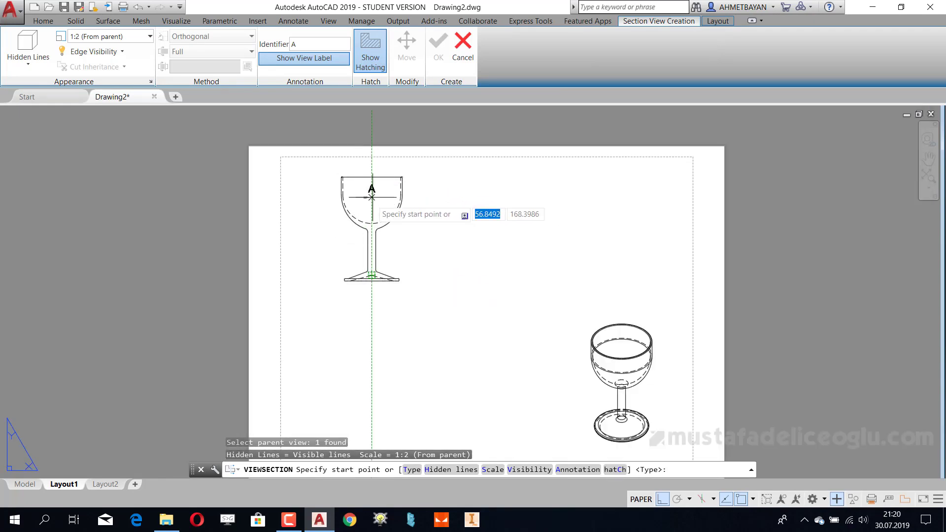
left_click(371, 167)
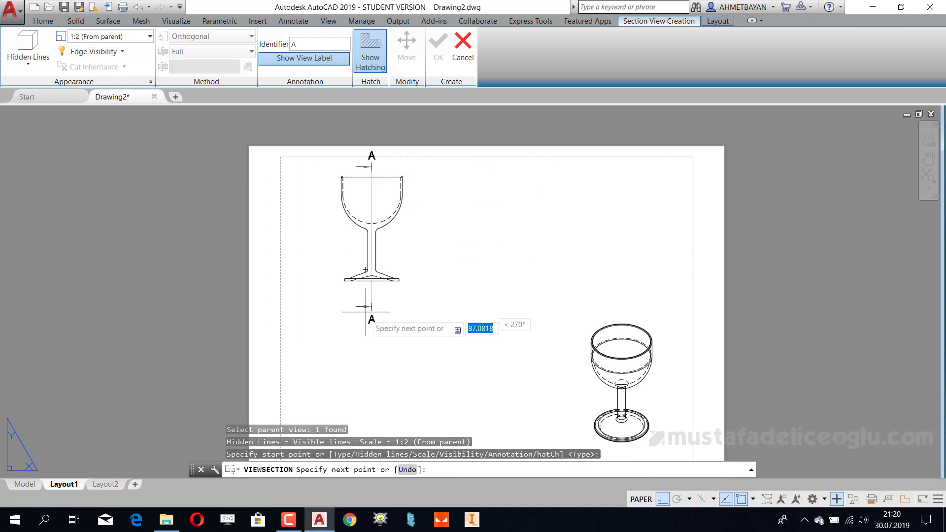
left_click(367, 292)
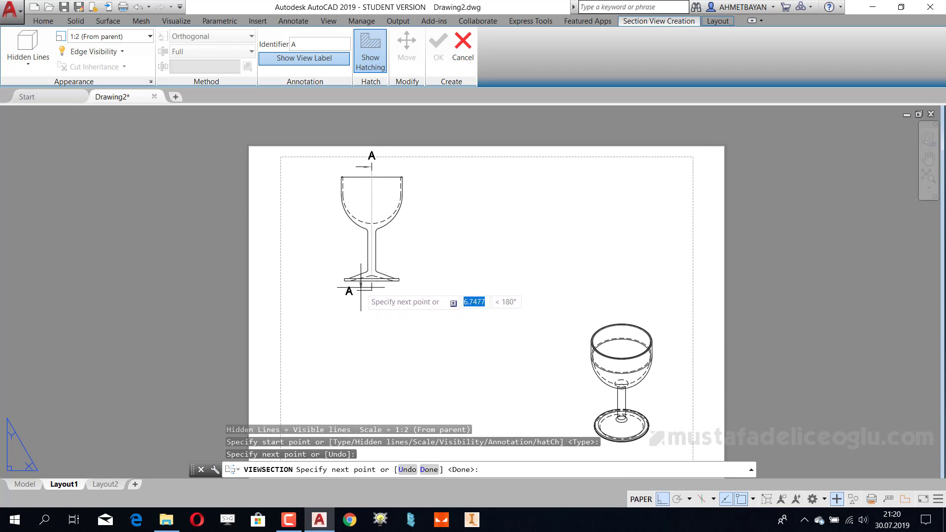
key("Return")
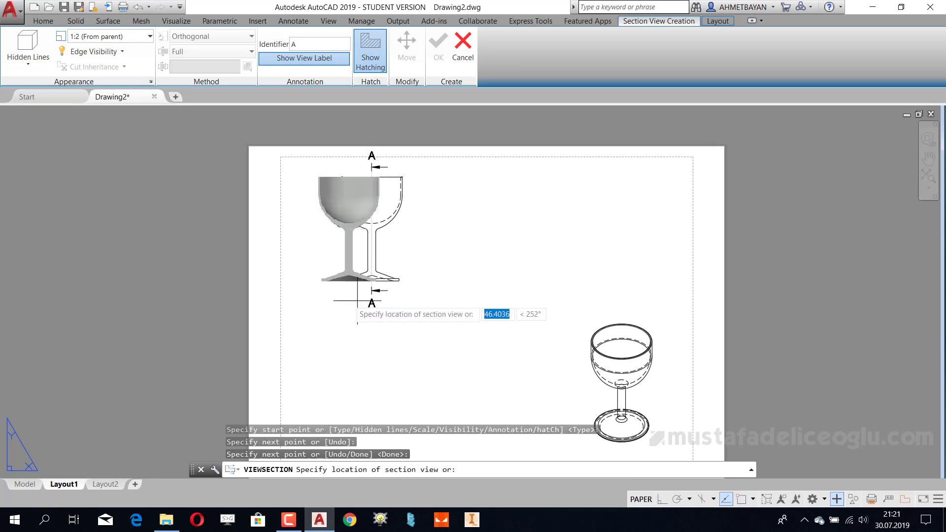
left_click(490, 265)
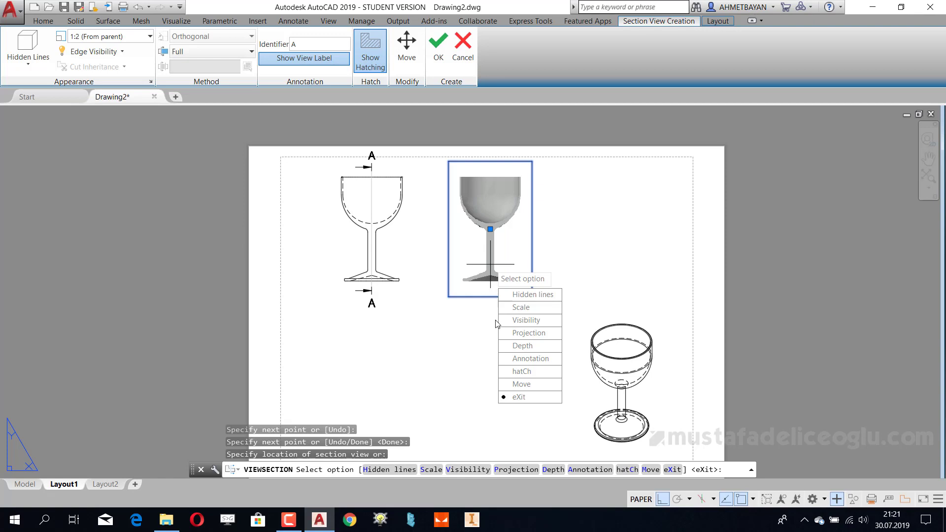
key("Return")
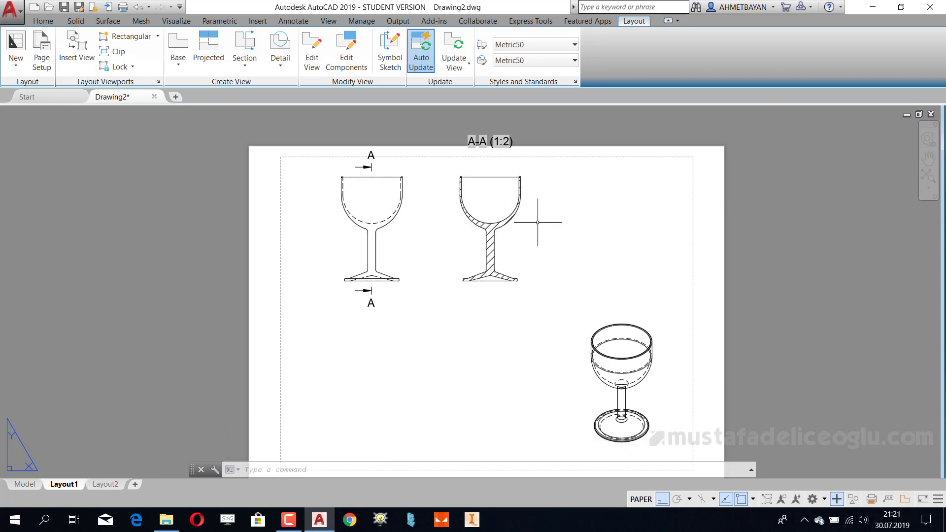
left_click(488, 140)
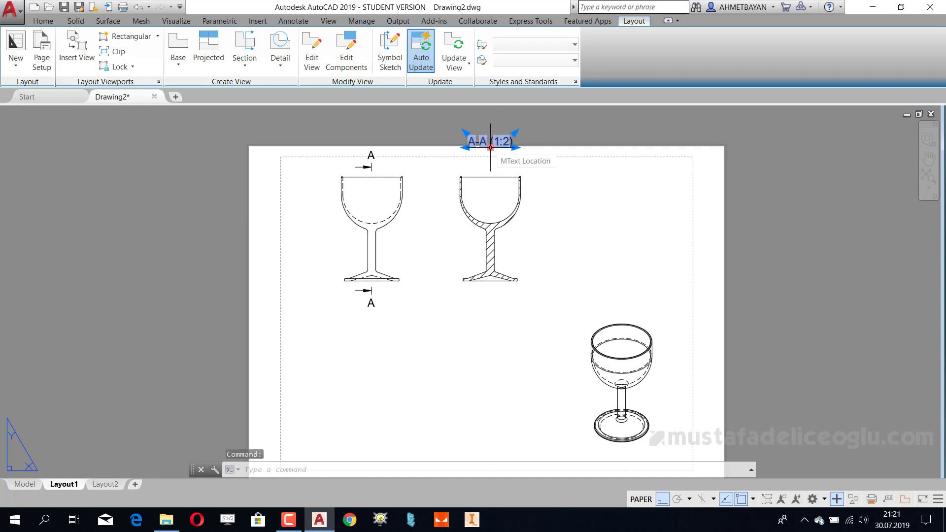
left_click(490, 147)
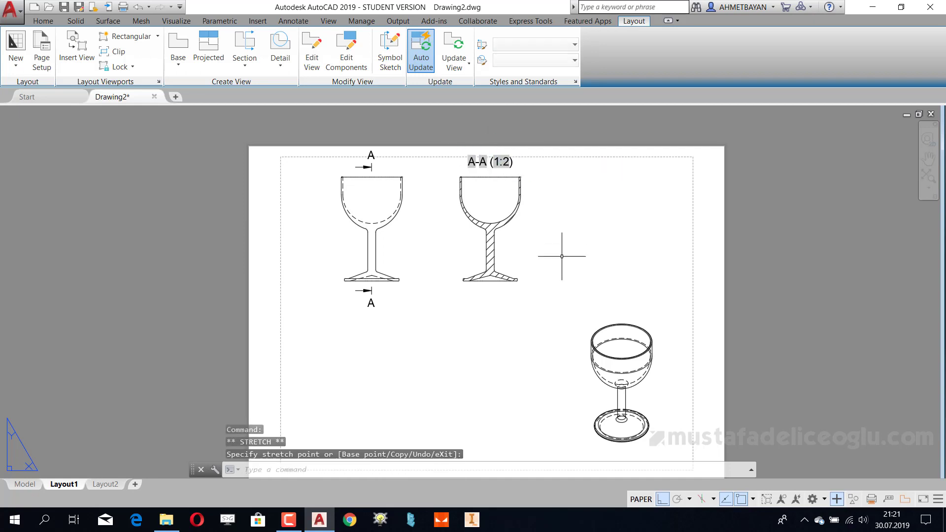
key("Escape")
key("Escape")
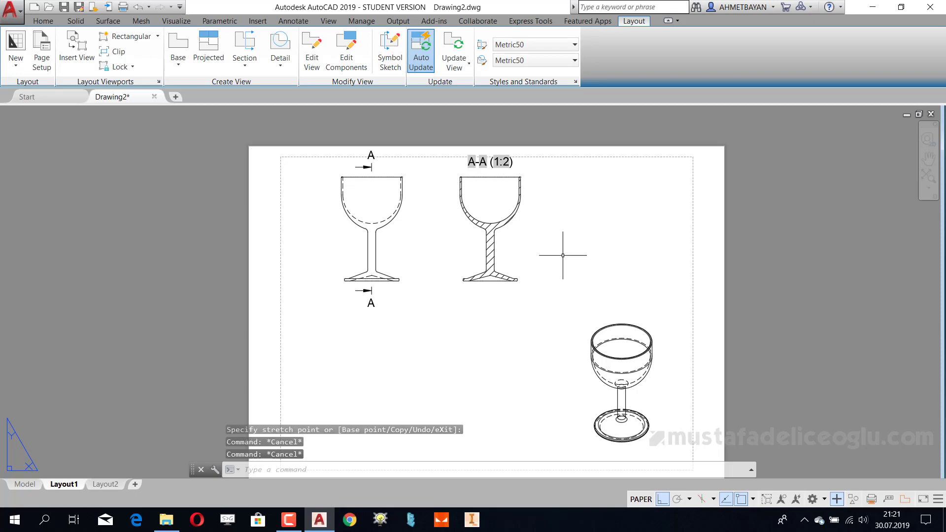
key("Escape")
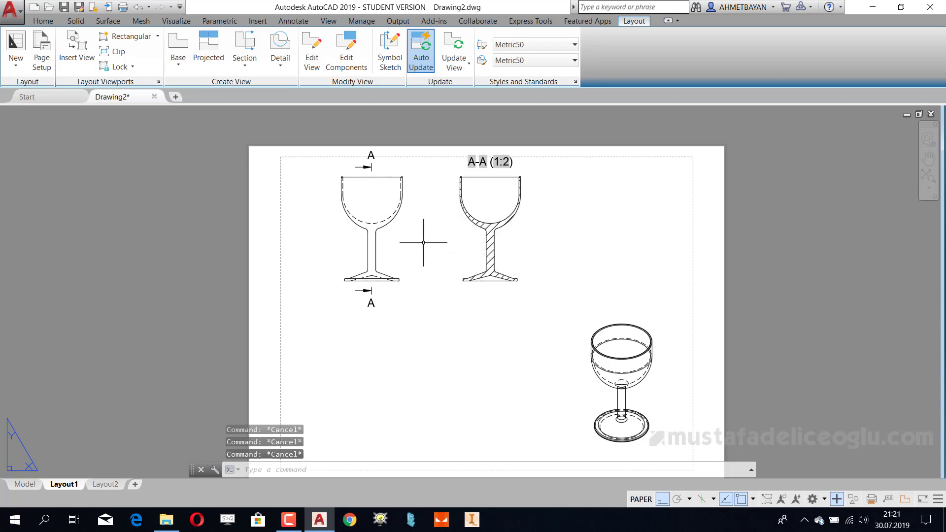
left_click(386, 238)
left_click(371, 229)
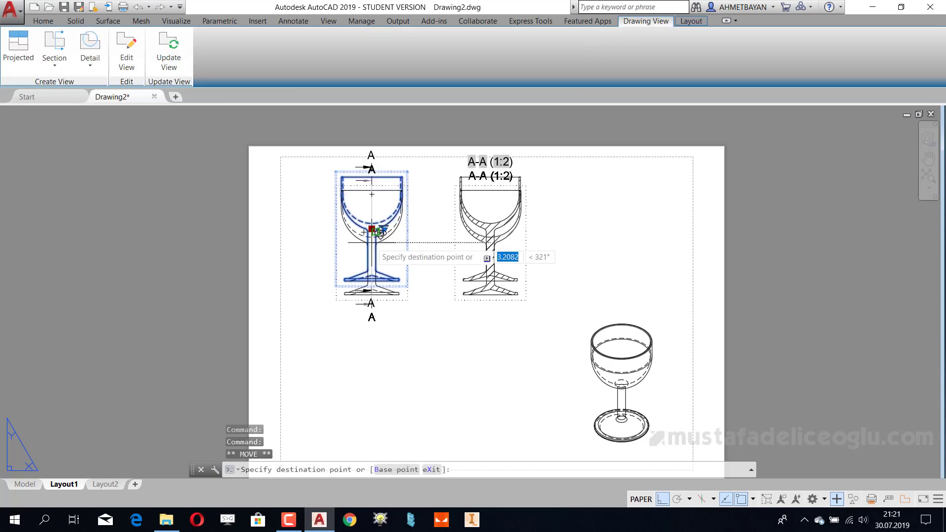
scroll(374, 229, "up", 3)
scroll(374, 228, "down", 1)
scroll(375, 228, "down", 3)
key("Escape")
key("Escape")
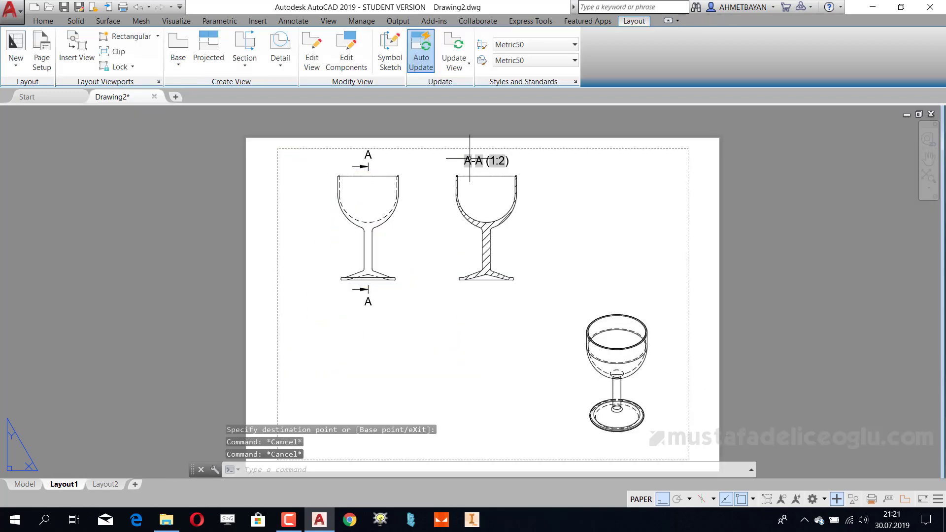
key("Escape")
key("Escape")
type("DI")
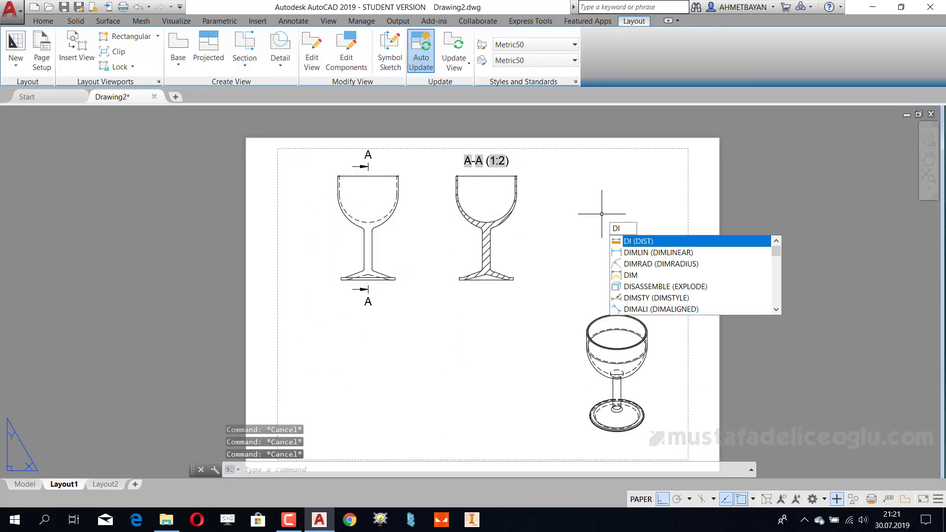
- Add the 130 overall height dimension from rim to base, left of the glass
type("M")
key("Down")
key("Down")
key("Down")
key("Up")
key("Up")
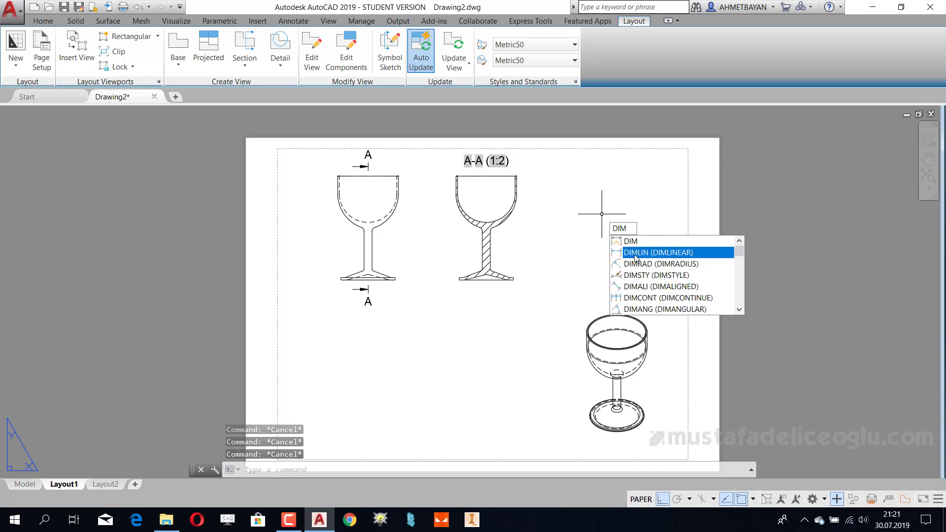
key("Return")
scroll(498, 220, "up", 4)
scroll(499, 209, "down", 2)
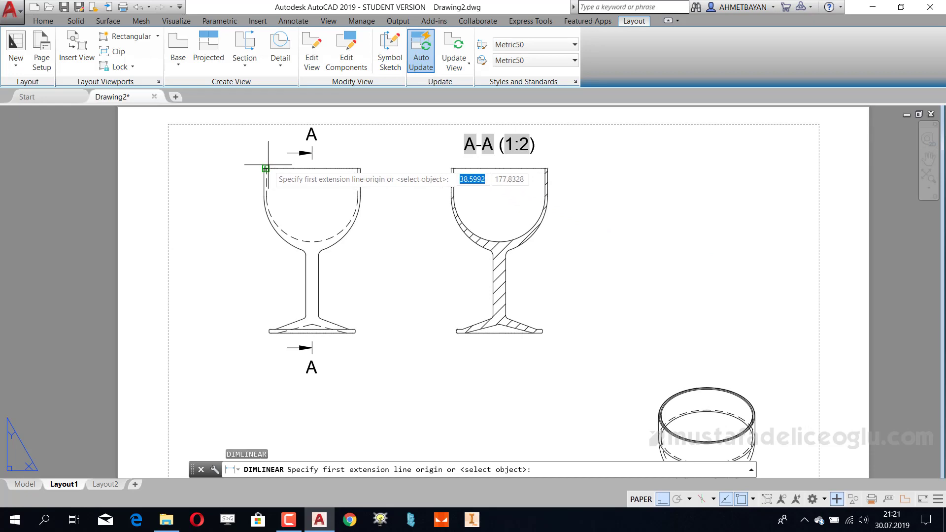
scroll(253, 173, "up", 5)
left_click(234, 195)
scroll(234, 195, "down", 3)
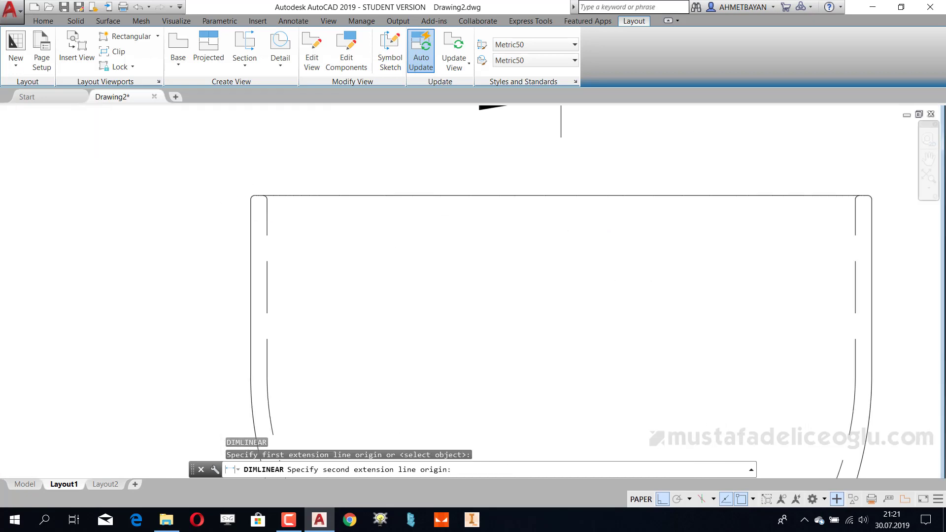
scroll(349, 328, "down", 2)
scroll(386, 393, "up", 5)
scroll(386, 392, "up", 2)
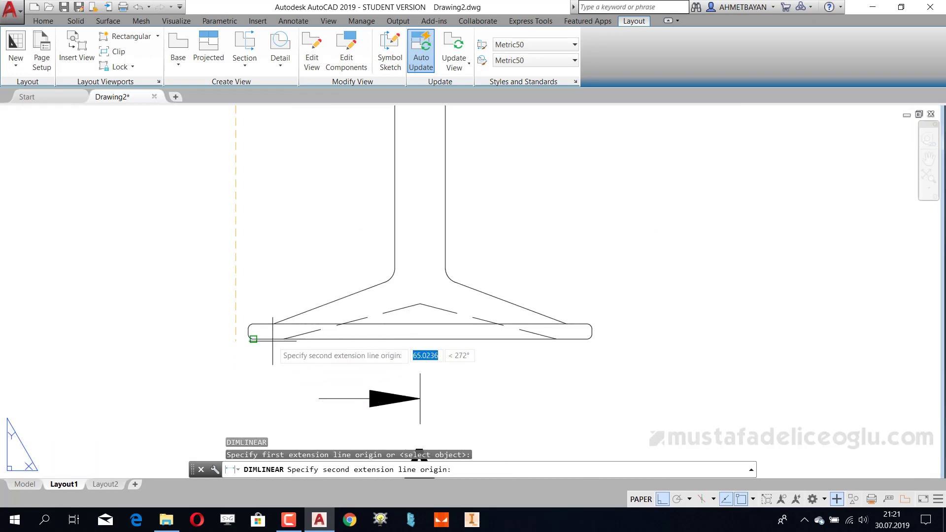
left_click(252, 331)
scroll(252, 332, "down", 5)
left_click(237, 278)
type("DIM")
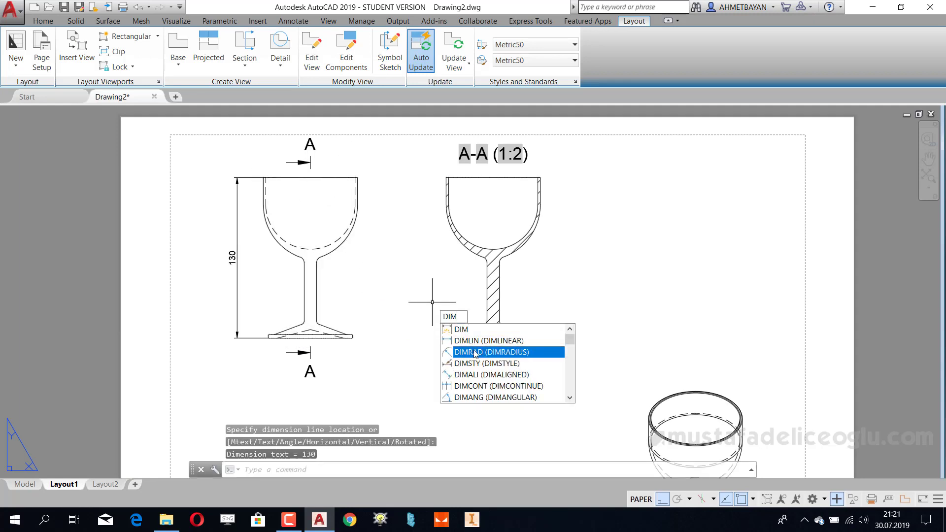
- Add R45 and R36 radius dimensions to the outer and dashed inner bowl arcs
left_click(477, 356)
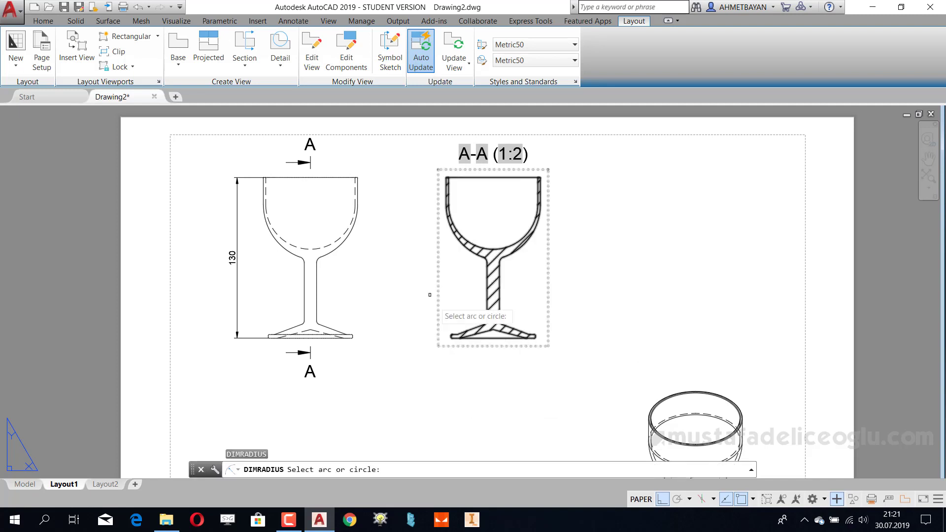
scroll(350, 236, "up", 2)
left_click(350, 232)
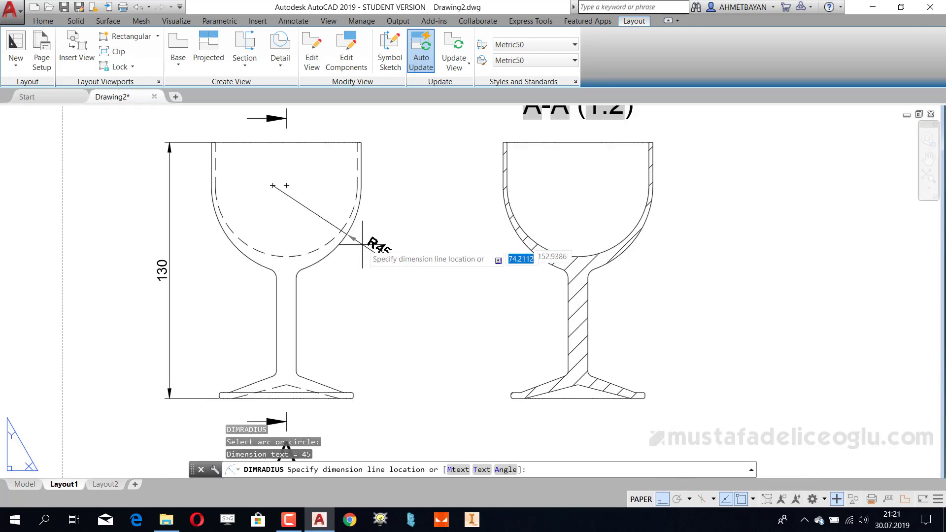
left_click(394, 256)
key("Return")
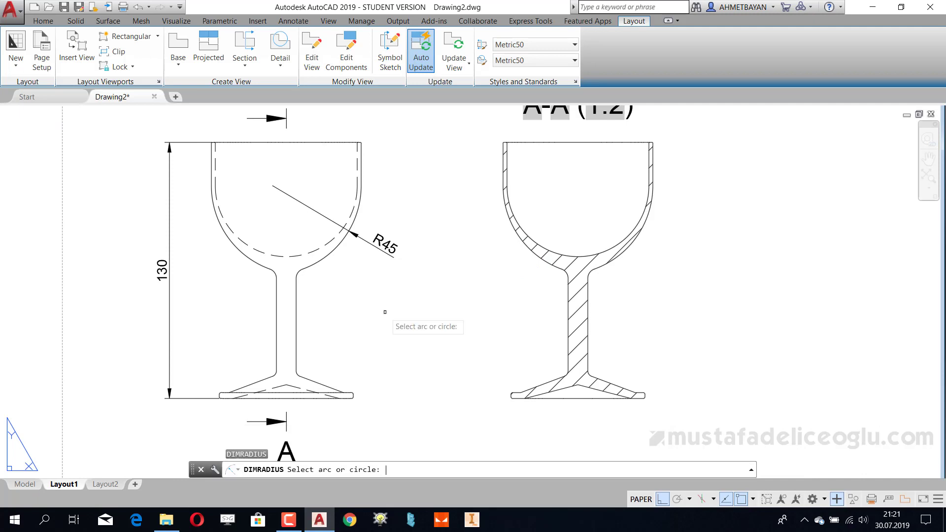
left_click(313, 251)
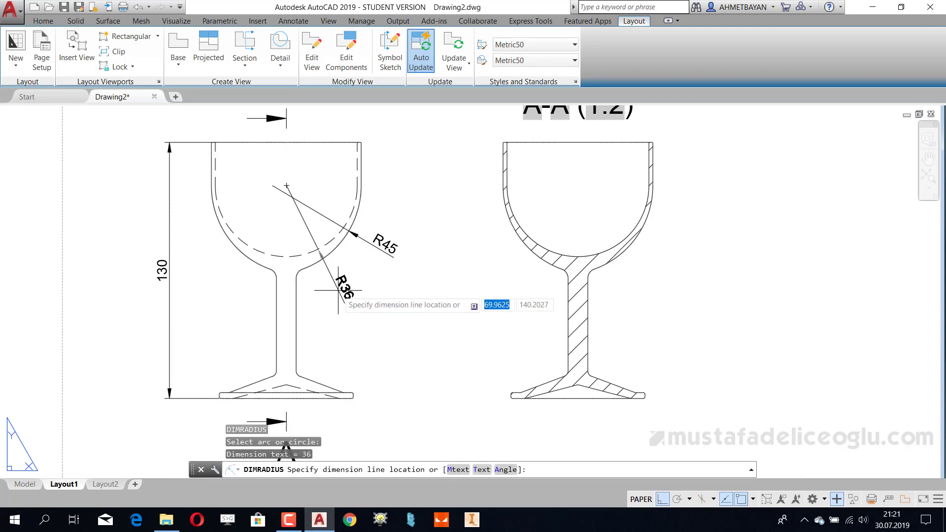
left_click(398, 215)
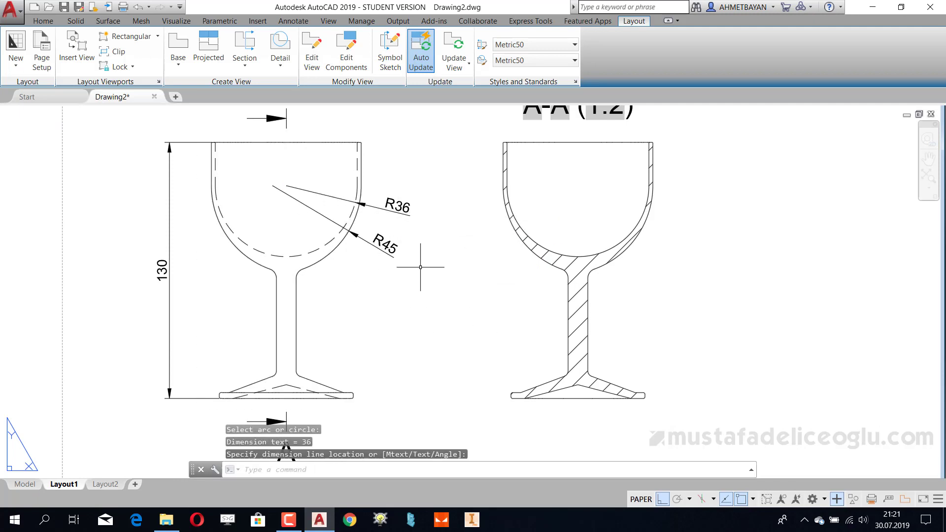
scroll(420, 267, "down", 2)
key("Escape")
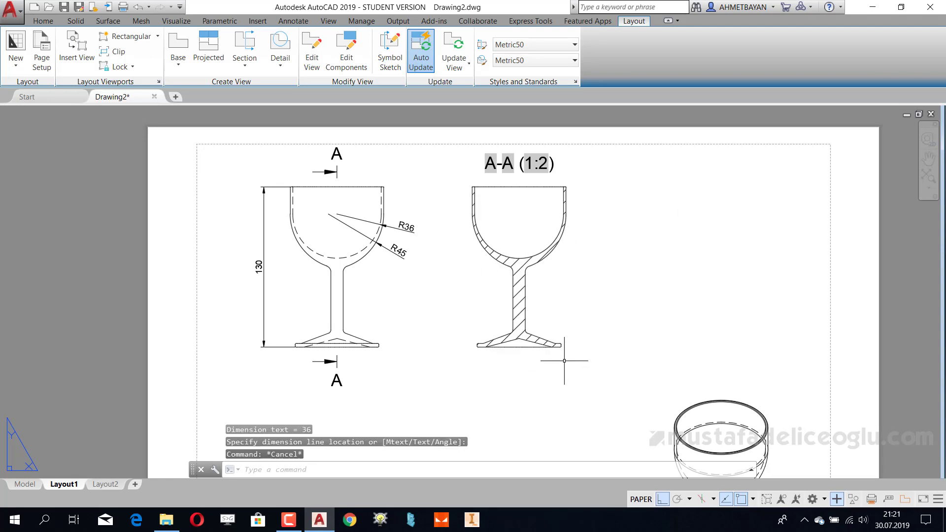
scroll(552, 327, "up", 5)
scroll(470, 301, "down", 3)
scroll(527, 345, "down", 2)
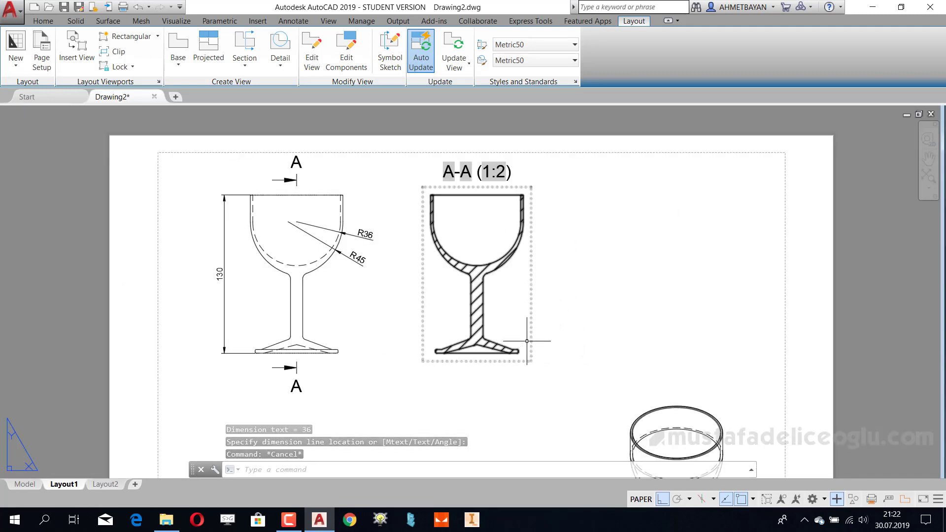
scroll(542, 321, "down", 1)
scroll(566, 238, "down", 2)
scroll(586, 244, "up", 2)
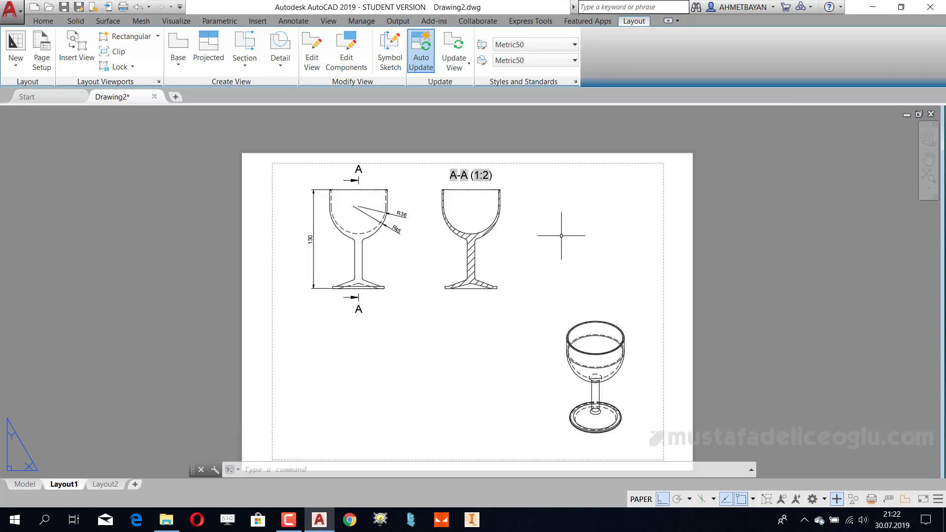
- Circle the foot tip of section A-A and place detail view B at the sheet's upper right
left_click(282, 45)
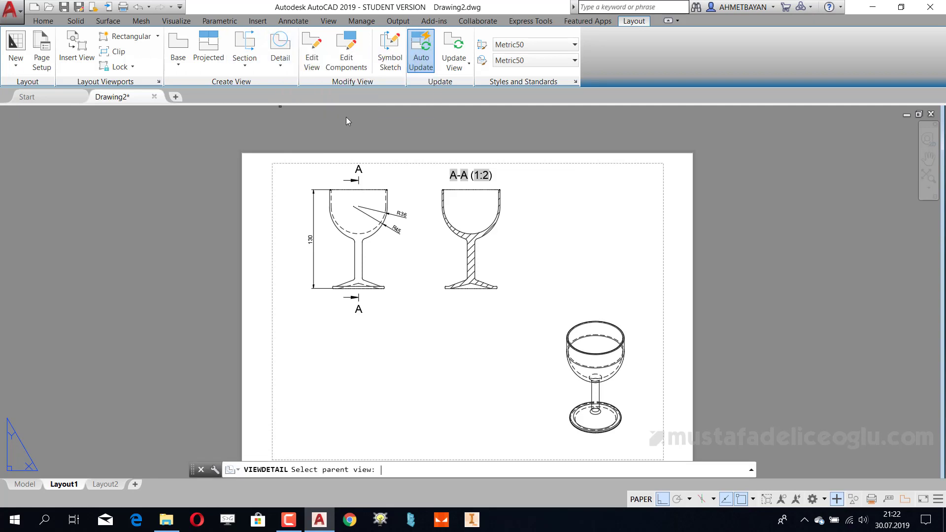
left_click(490, 259)
scroll(490, 274, "up", 5)
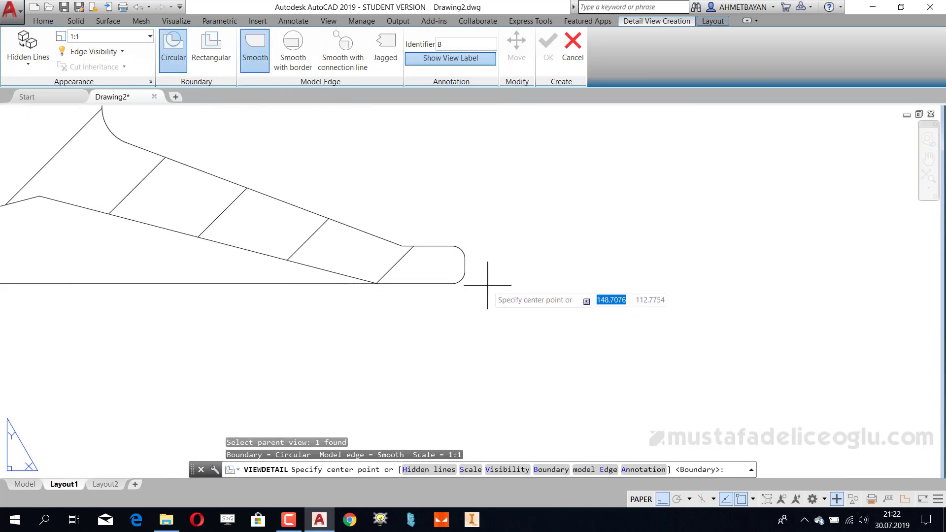
scroll(427, 257, "down", 3)
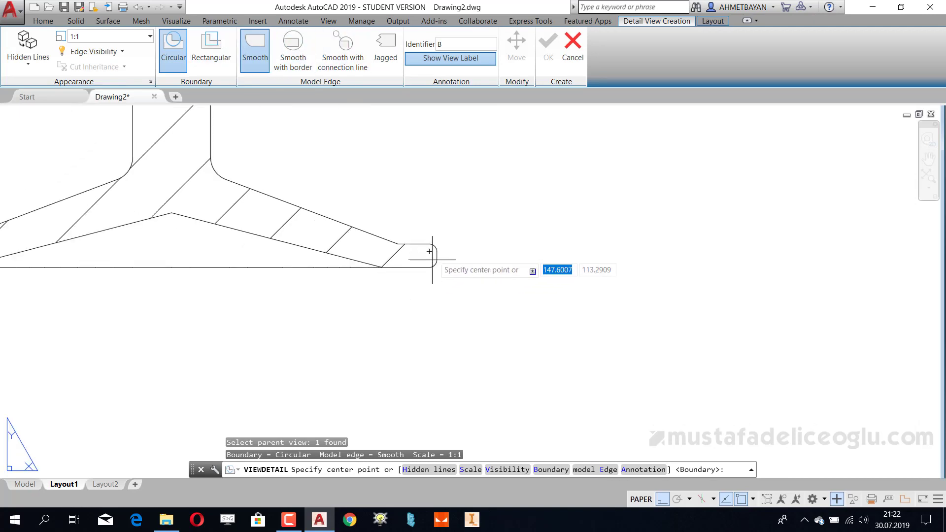
left_click(416, 257)
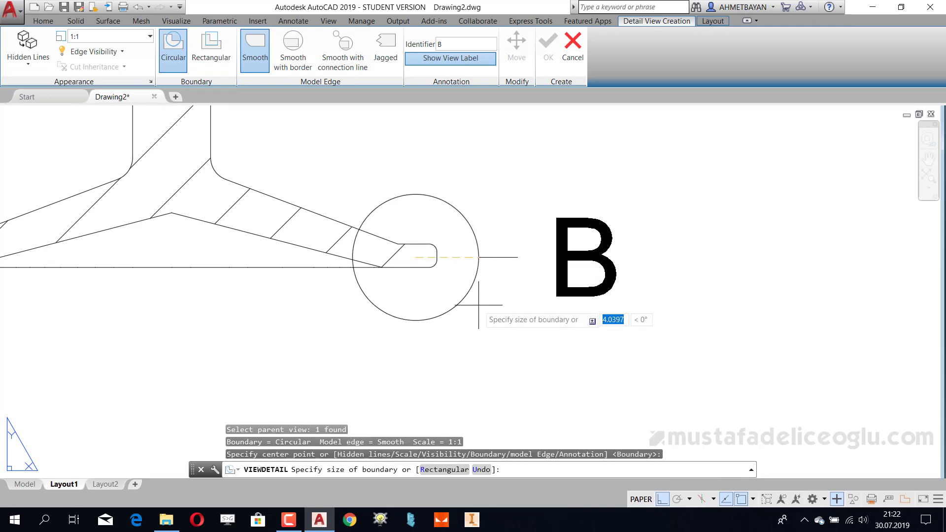
left_click(513, 329)
scroll(476, 256, "down", 10)
scroll(493, 258, "down", 8)
scroll(495, 235, "up", 5)
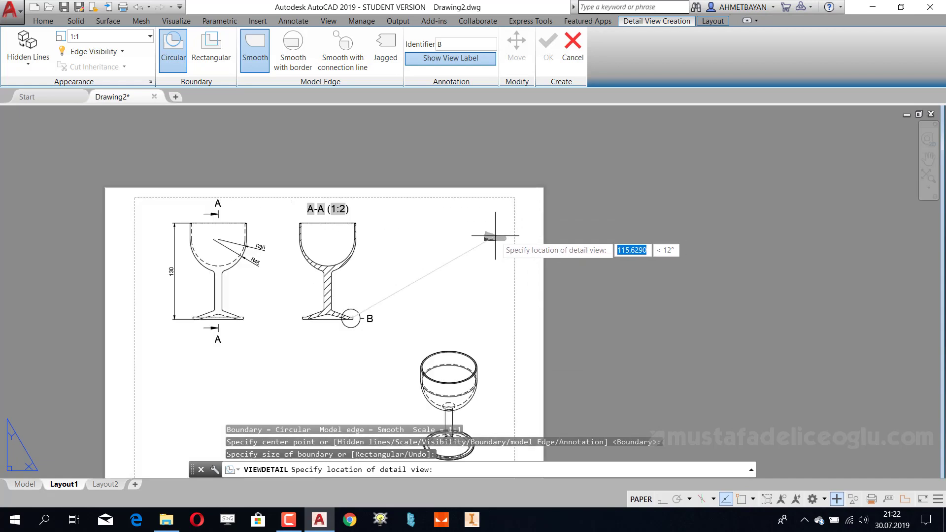
left_click(443, 238)
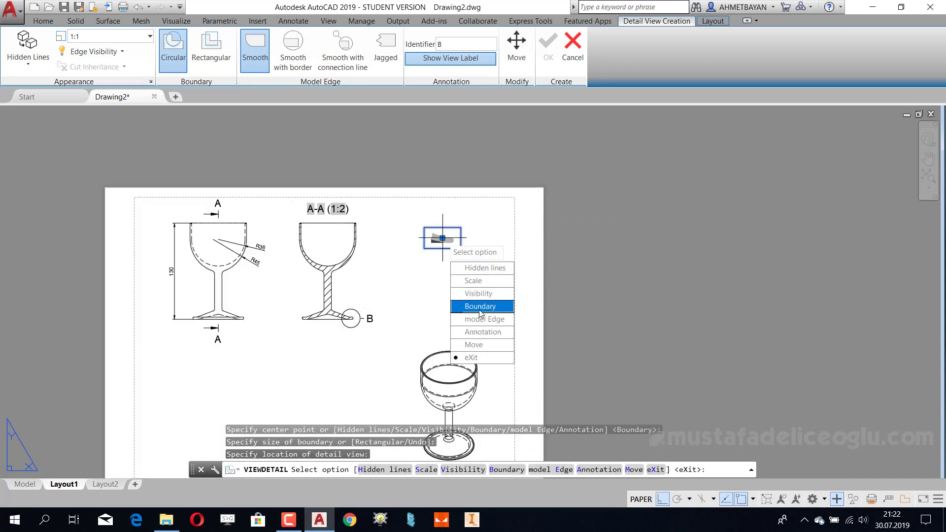
key("Return")
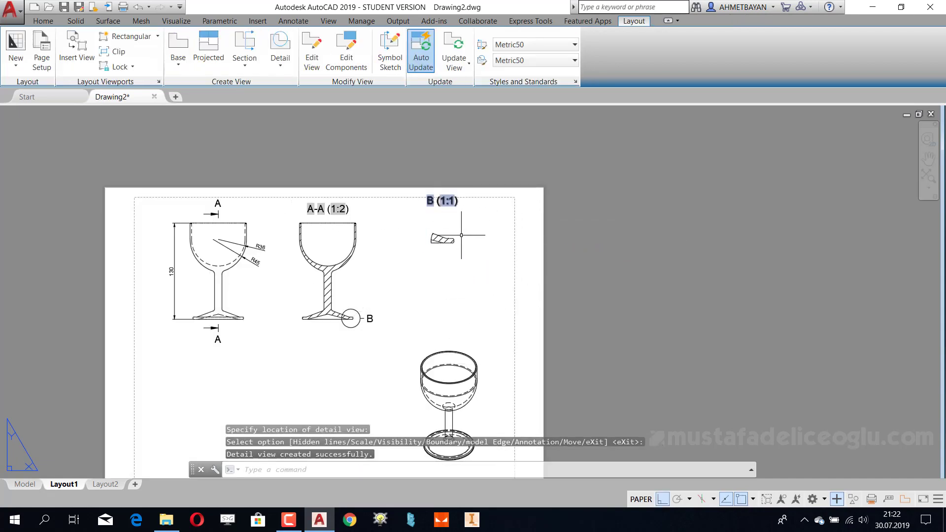
- Change detail view B's scale to 4:1
left_click(444, 229)
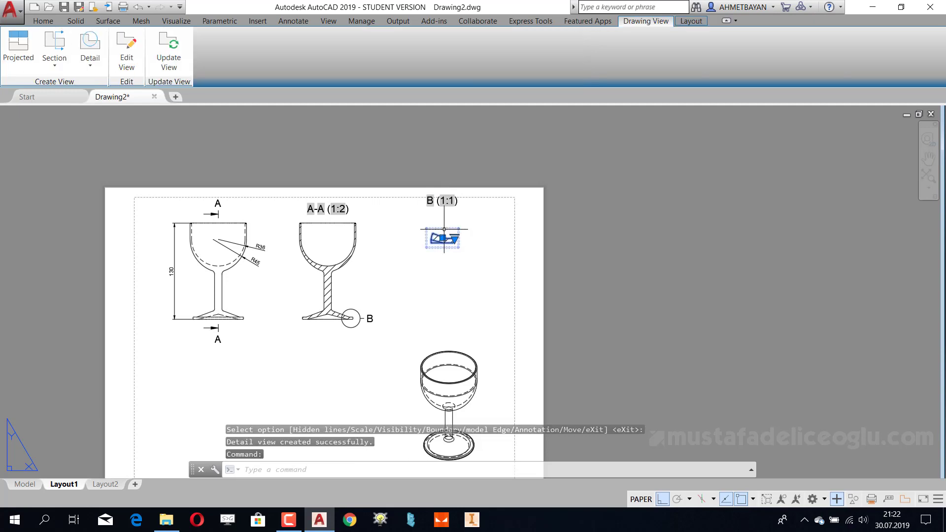
double_click(447, 195)
left_click(150, 36)
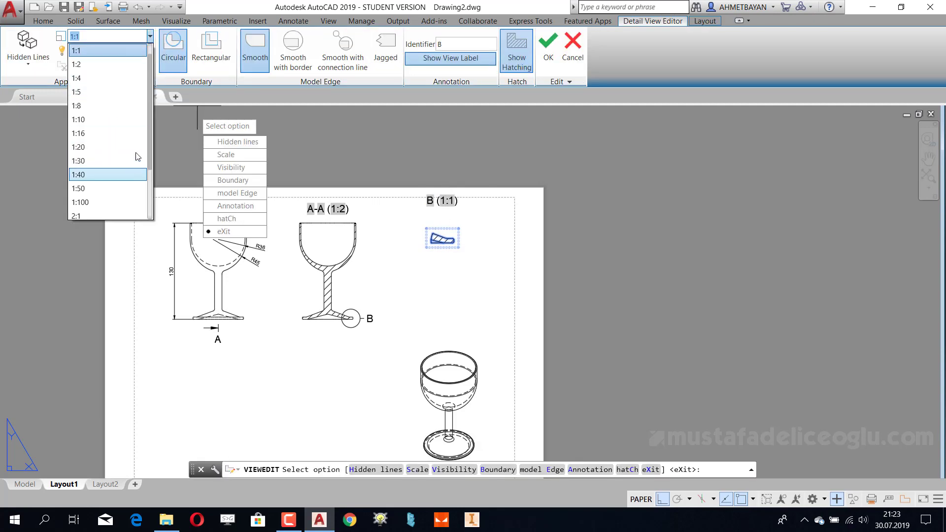
left_click(108, 216)
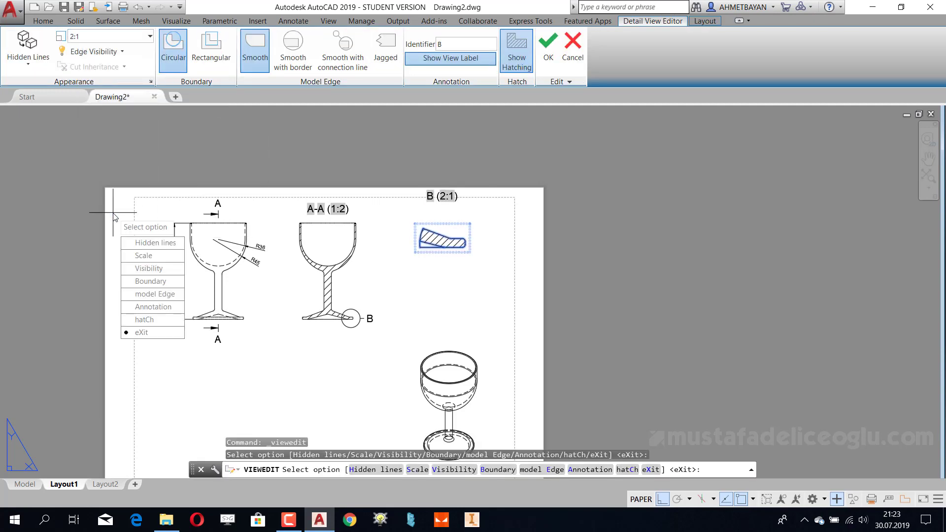
left_click(150, 36)
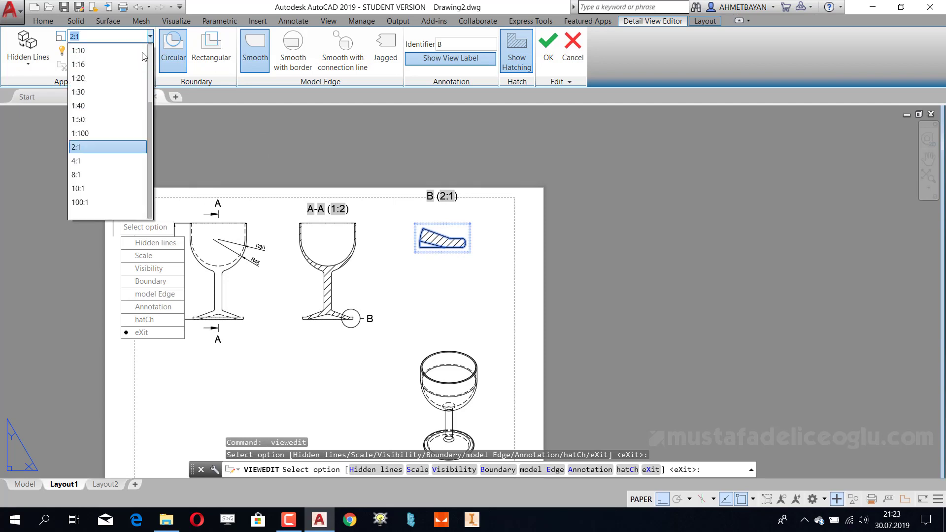
left_click(103, 159)
key("Escape")
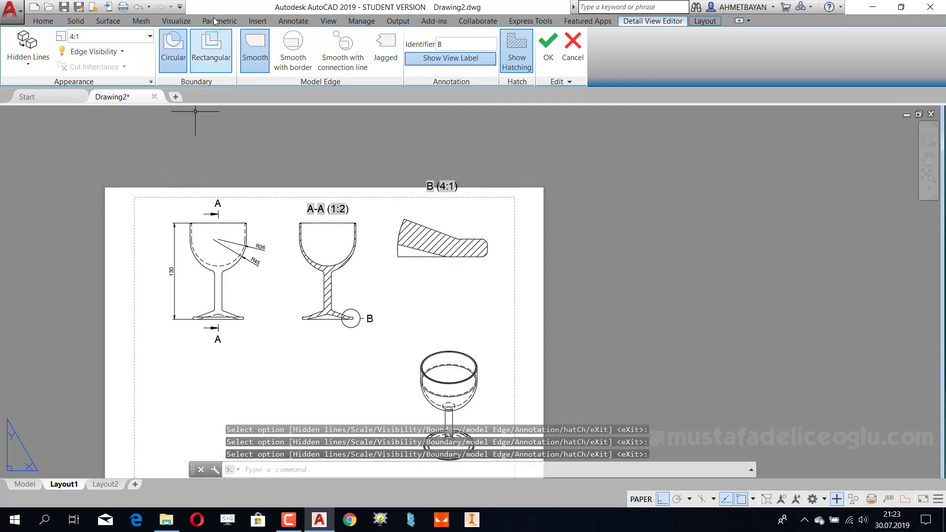
- Move the B (4:1) label below the enlarged detail
left_click(446, 188)
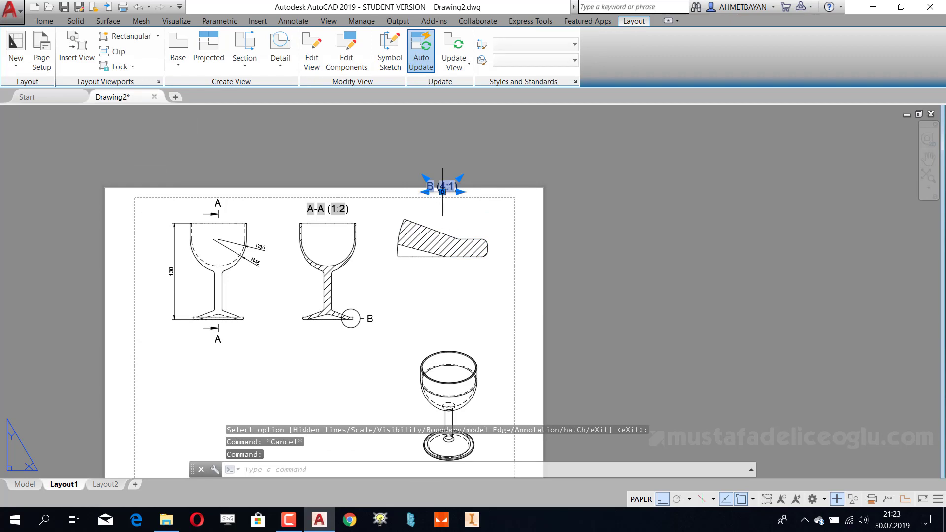
left_click(443, 191)
left_click(443, 284)
- Nudge the B (4:1) label further down under the detail
key("Escape")
key("Escape")
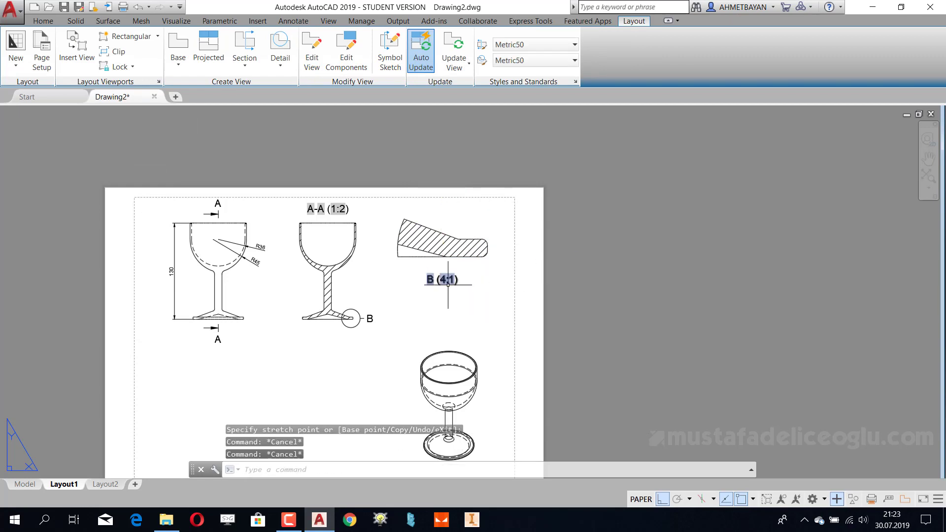
left_click(448, 284)
left_click(442, 294)
key("Escape")
key("Escape")
key("Escape")
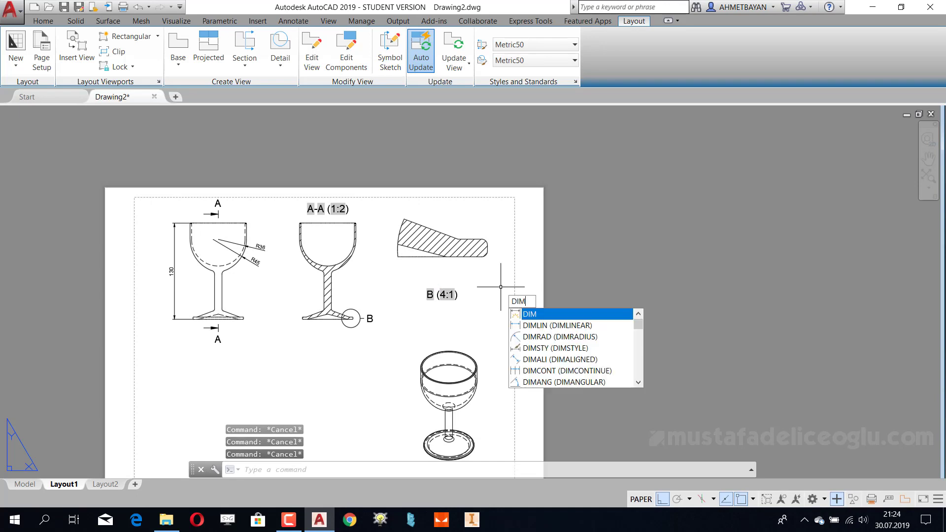
- Add the 7 bottom length and the vertical 3 thickness dimensions on detail B
key("Down")
key("Return")
scroll(493, 256, "up", 4)
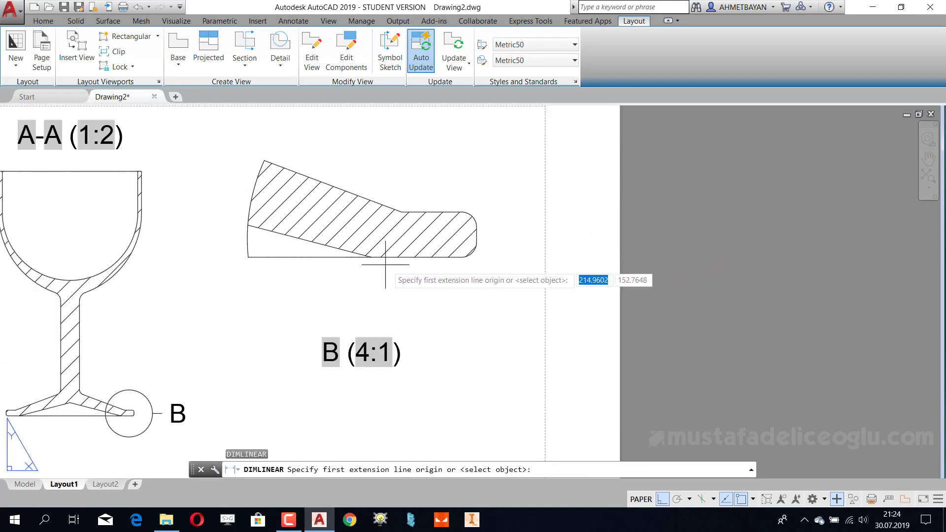
left_click(371, 257)
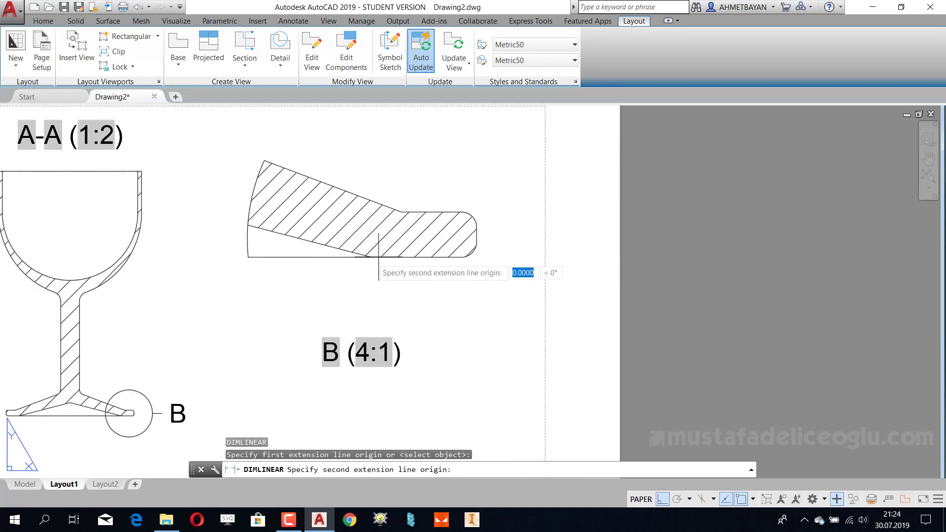
left_click(477, 245)
left_click(458, 295)
key("Return")
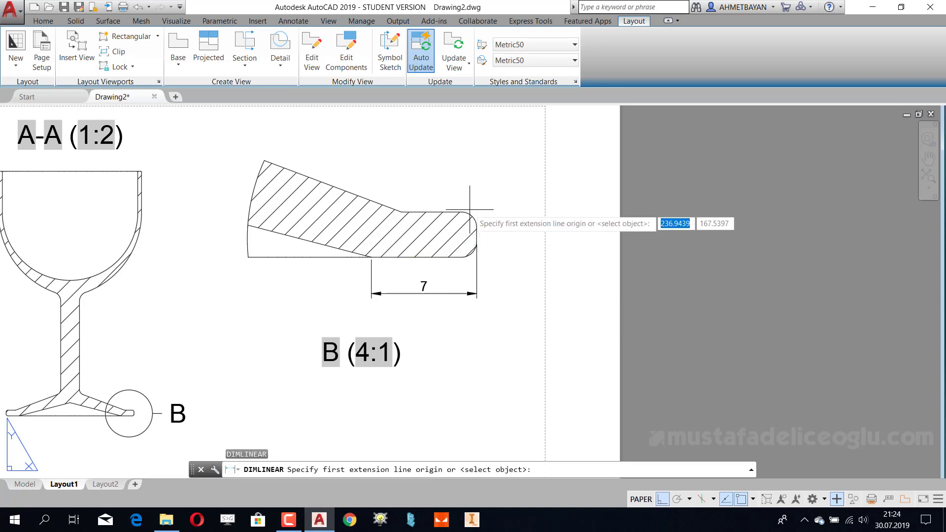
left_click(402, 212)
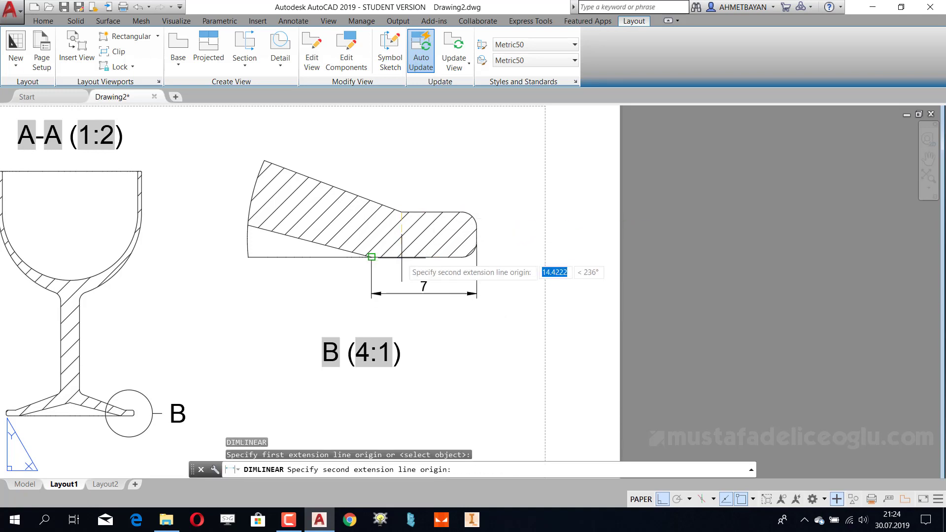
left_click(372, 257)
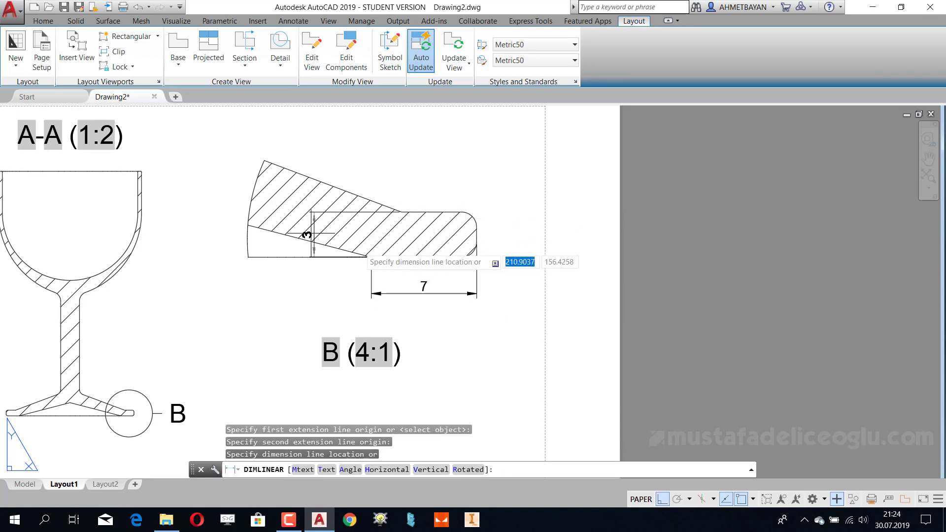
left_click(362, 232)
- Add a second 3 dimension at the rounded right end, then erase it as redundant
key("Return")
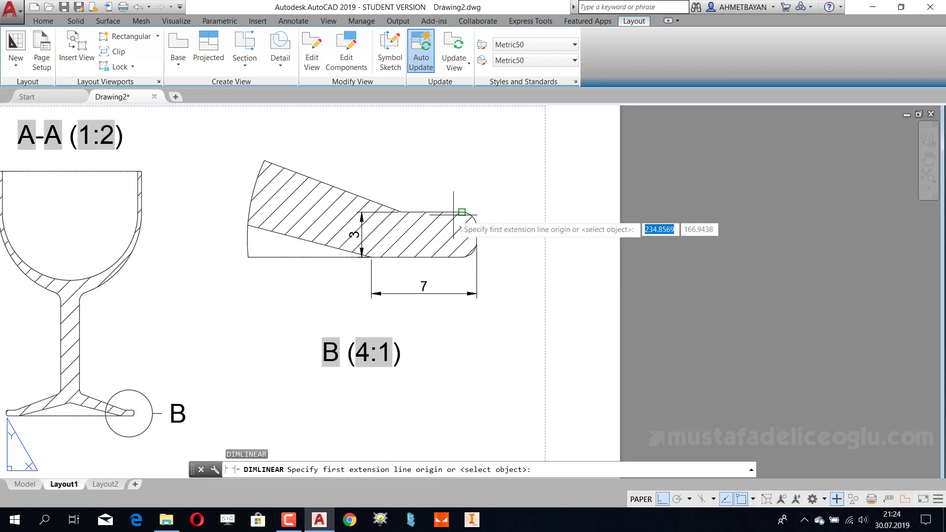
left_click(463, 212)
left_click(463, 257)
left_click(501, 244)
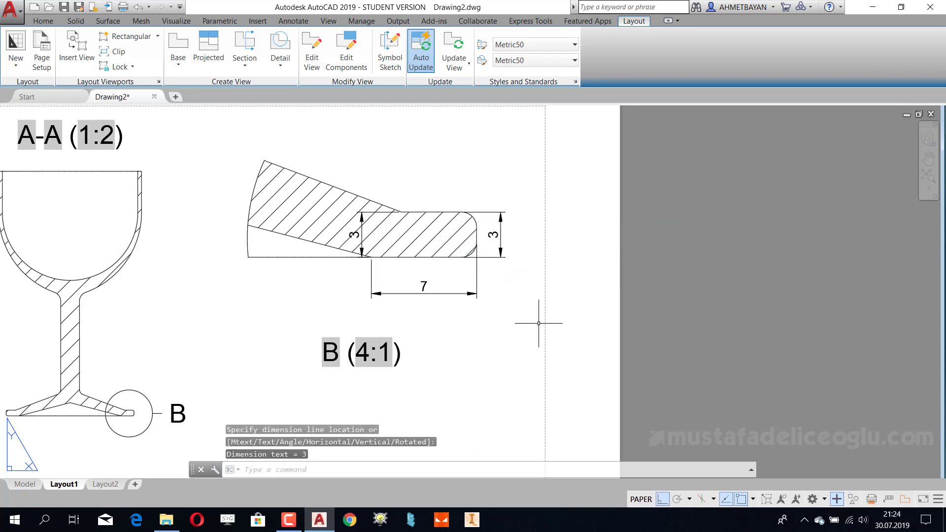
left_click(527, 200)
left_click(501, 294)
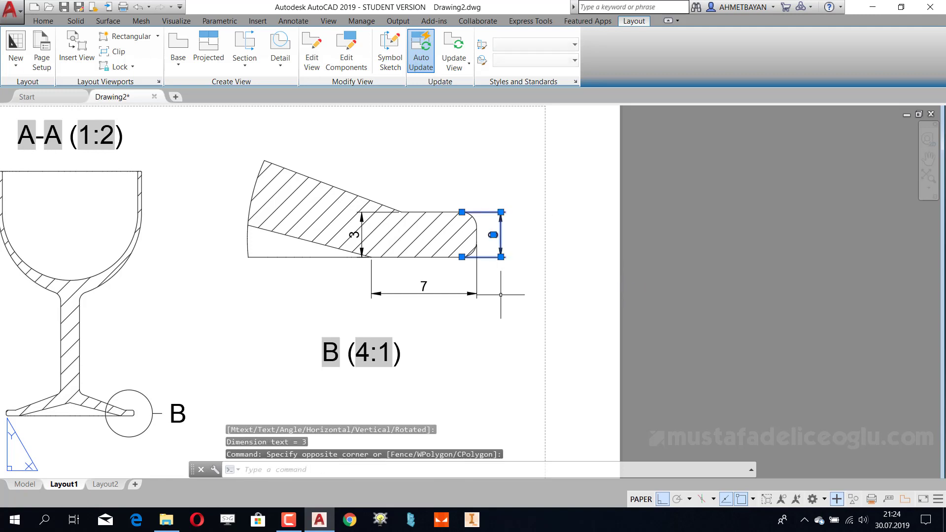
key("Delete")
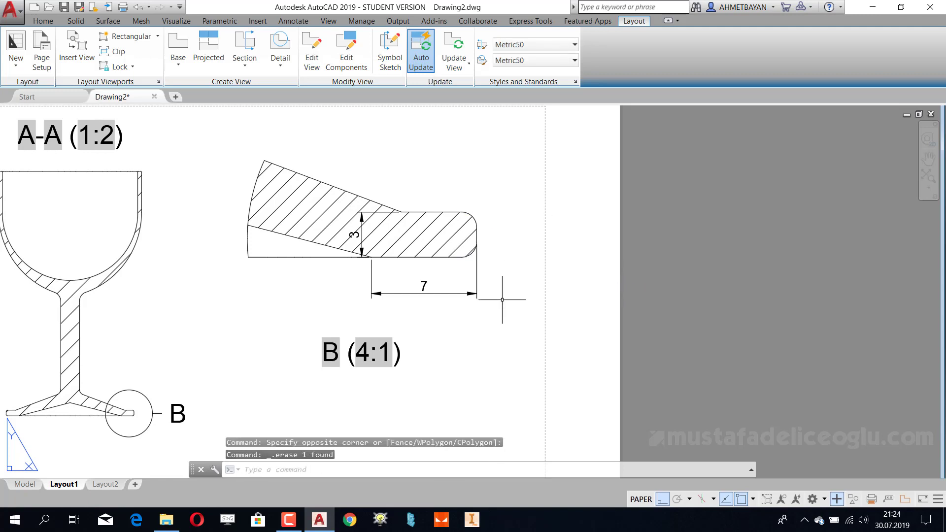
type("DIM")
- Add the 5 dimension above the flat top of detail B
left_click(595, 338)
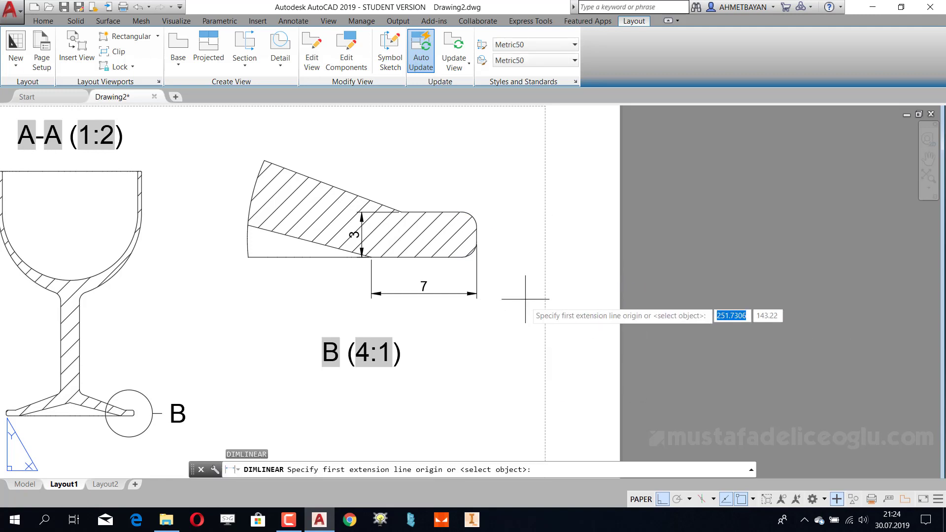
left_click(402, 212)
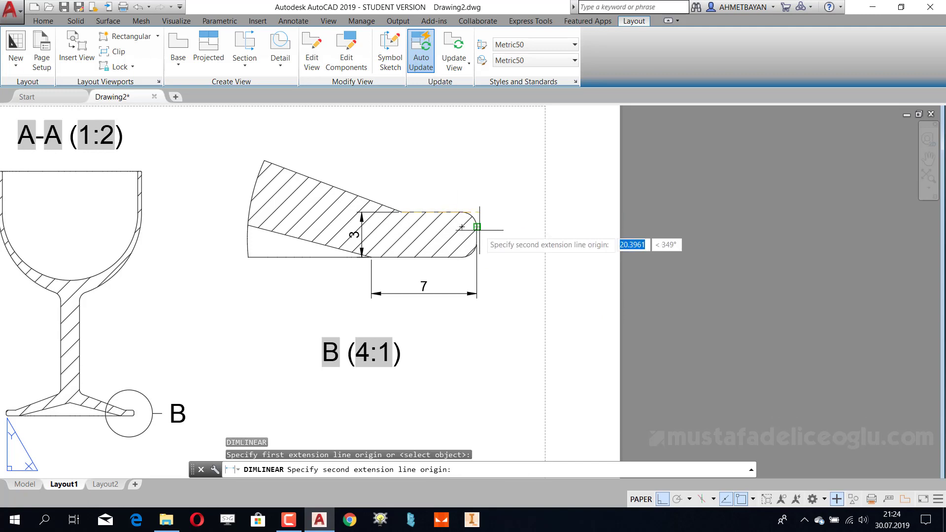
left_click(452, 212)
left_click(452, 187)
scroll(493, 252, "down", 2)
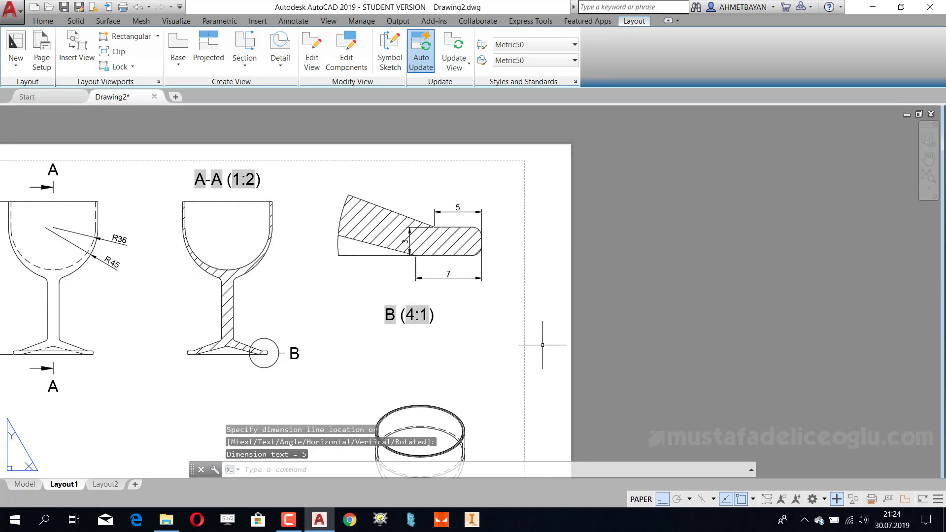
- Circle the glass rim on section A-A and place detail view C at lower left
scroll(558, 249, "down", 2)
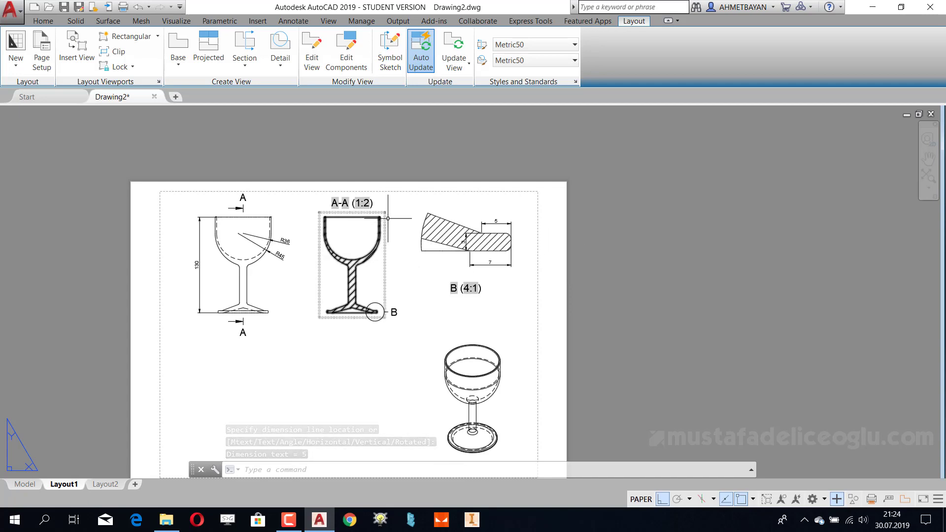
scroll(384, 186, "up", 5)
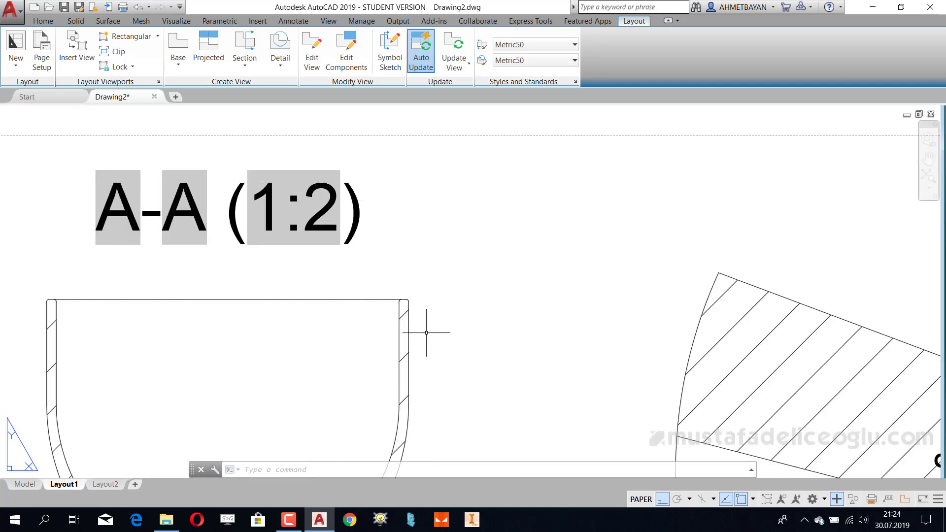
scroll(426, 332, "down", 2)
left_click(280, 44)
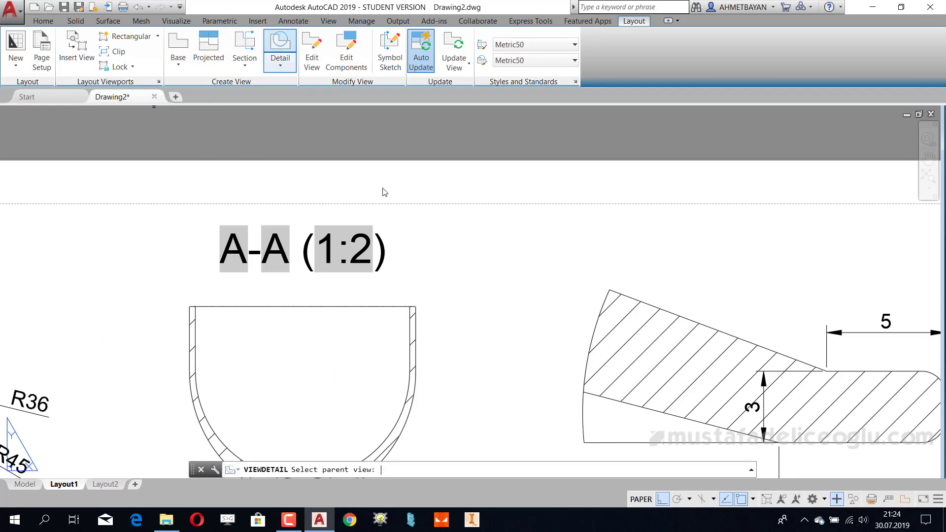
left_click(408, 327)
scroll(407, 306, "up", 2)
scroll(408, 312, "up", 4)
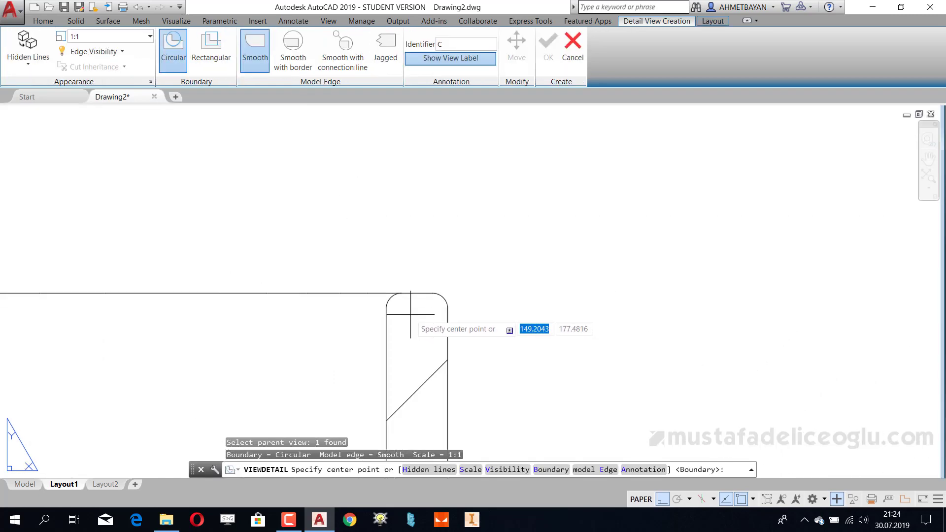
left_click(407, 312)
scroll(433, 304, "down", 2)
scroll(433, 304, "down", 3)
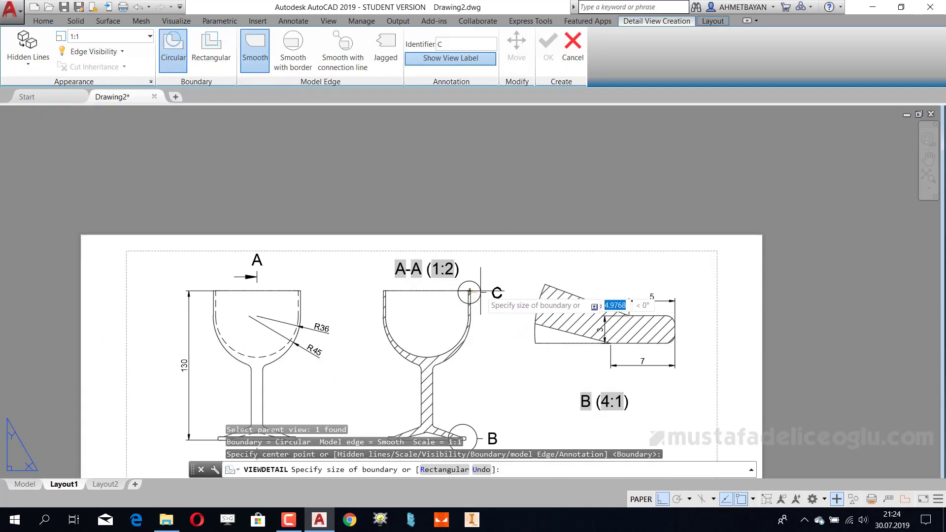
left_click(482, 293)
scroll(579, 308, "down", 5)
scroll(468, 369, "up", 3)
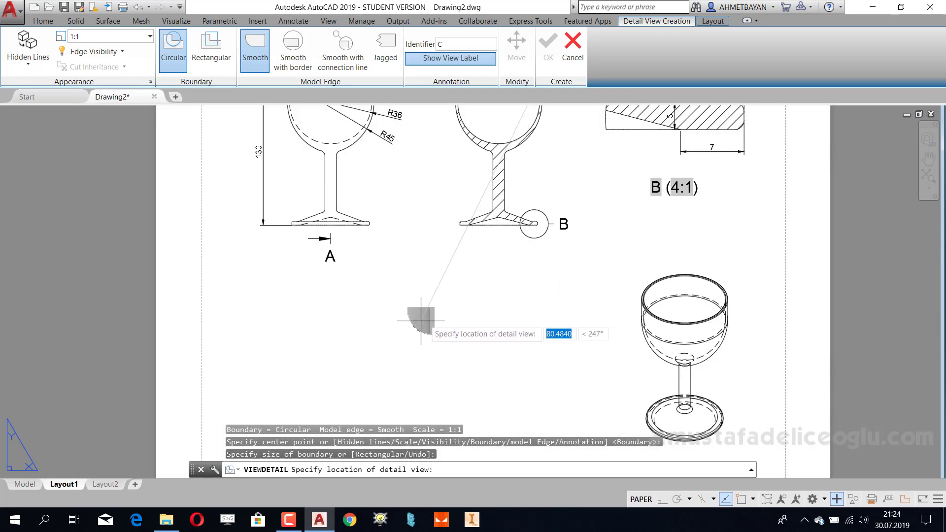
left_click(351, 348)
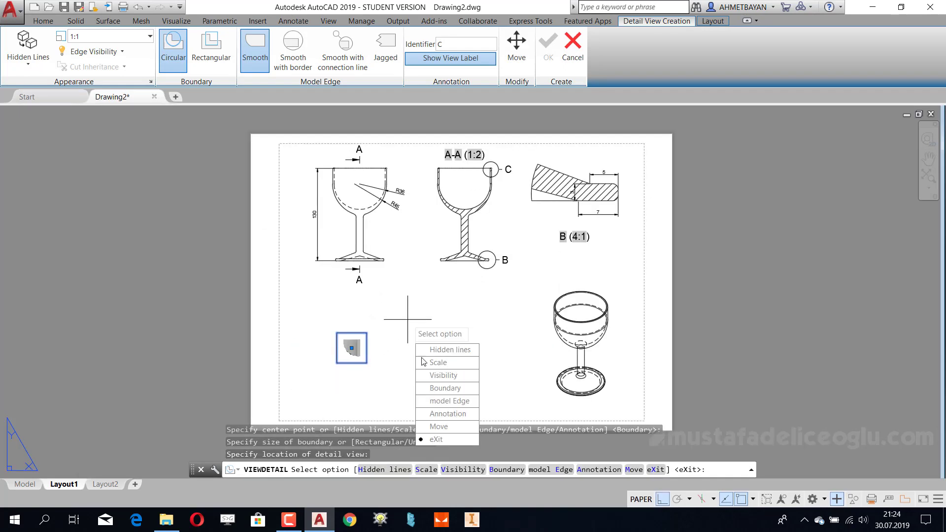
- Set detail C to scale 4 and move its C (4.0000) label below the view
left_click(423, 362)
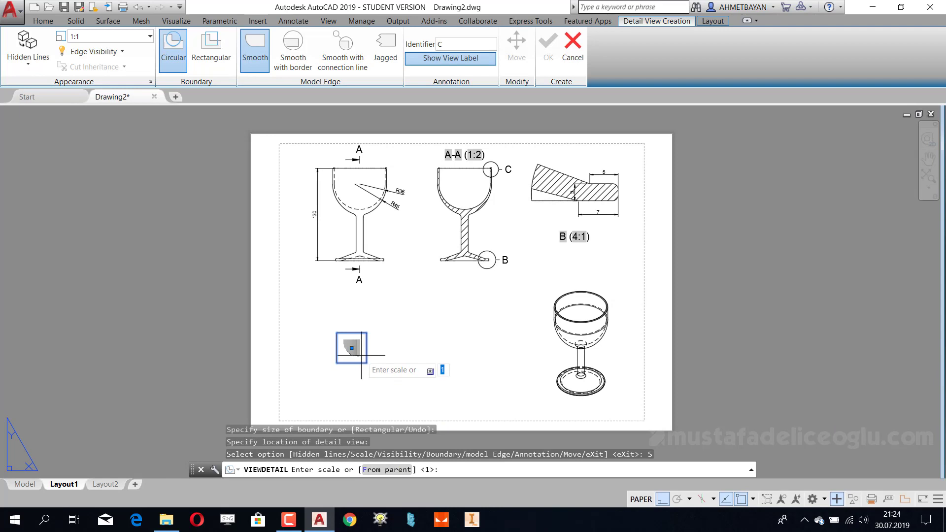
key("Return")
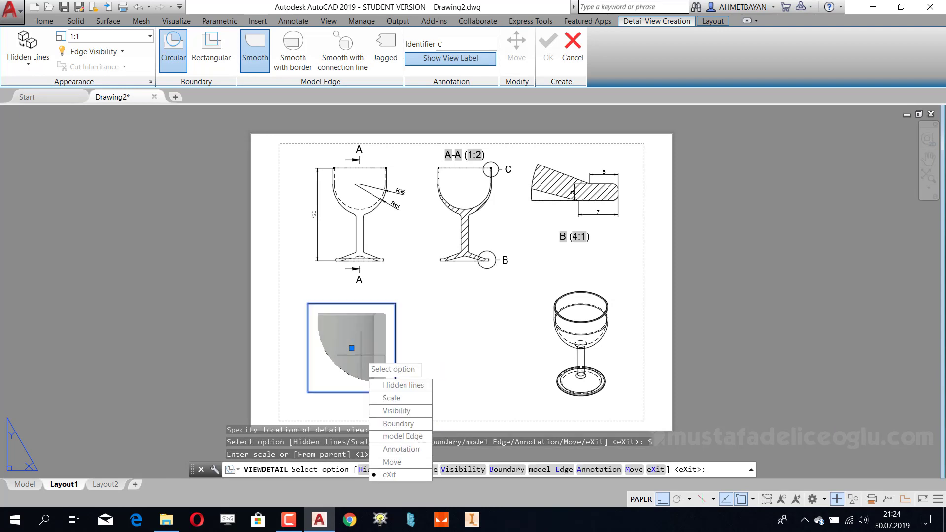
key("Return")
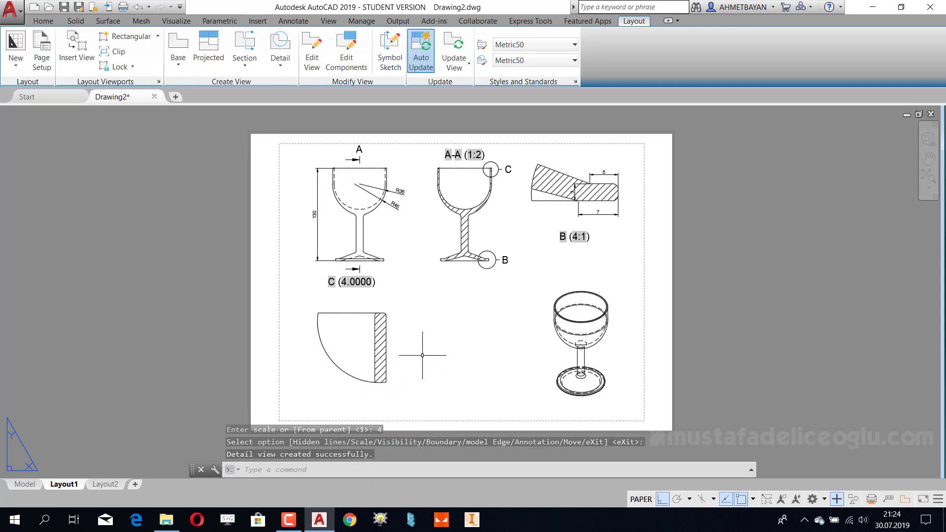
left_click(354, 282)
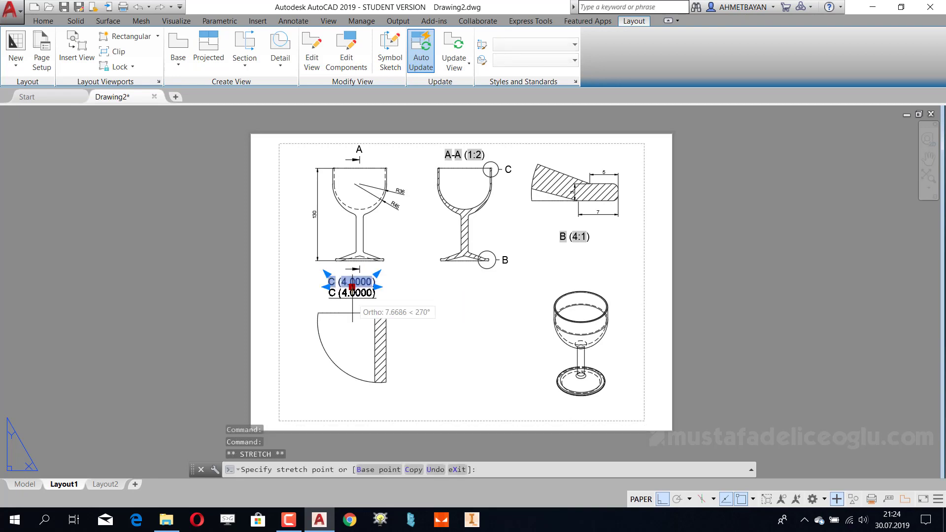
key("Escape")
type("DIM")
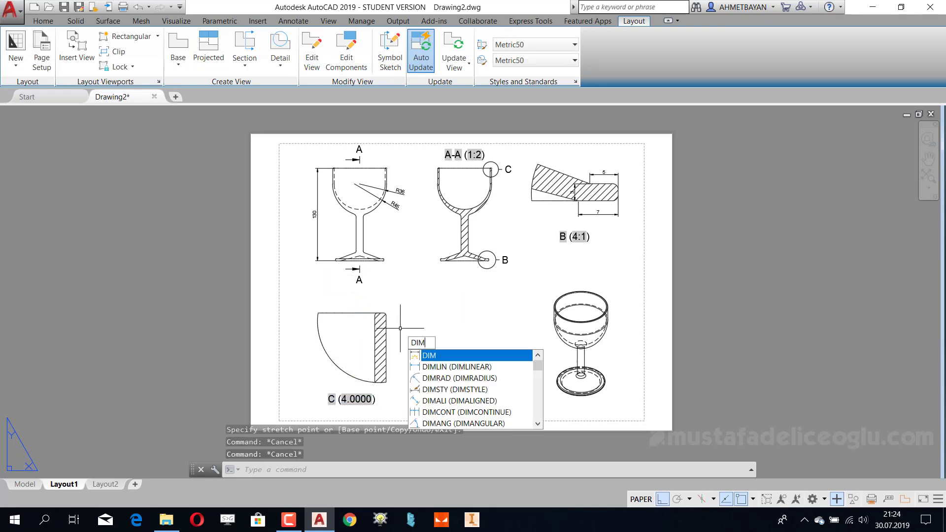
- Dimension the 2 rim wall width in detail C with a linear dimension
left_click(432, 367)
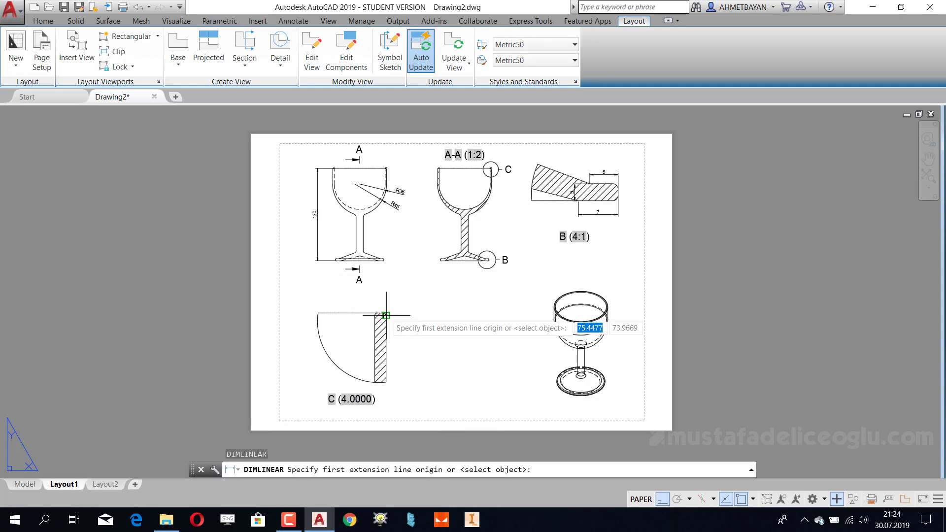
scroll(378, 334, "up", 8)
left_click(359, 355)
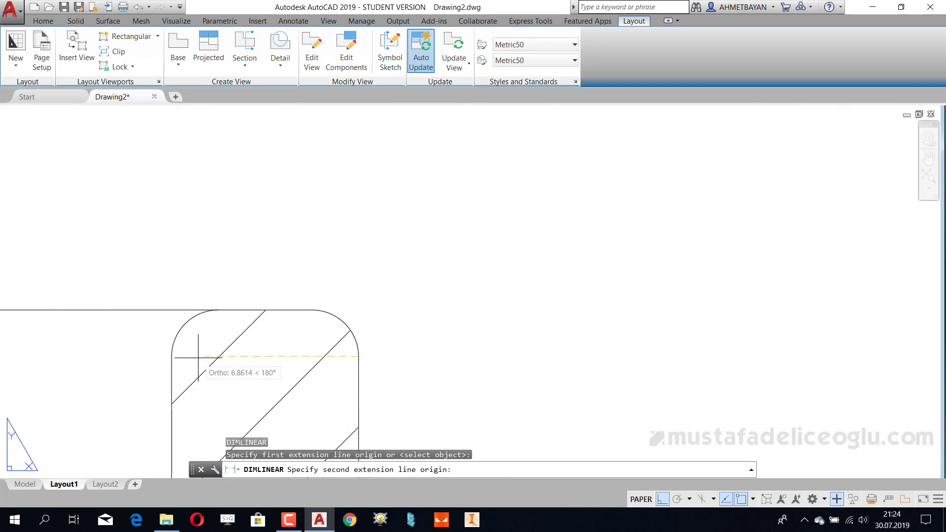
left_click(172, 356)
left_click(264, 249)
scroll(345, 295, "down", 3)
scroll(395, 296, "up", 3)
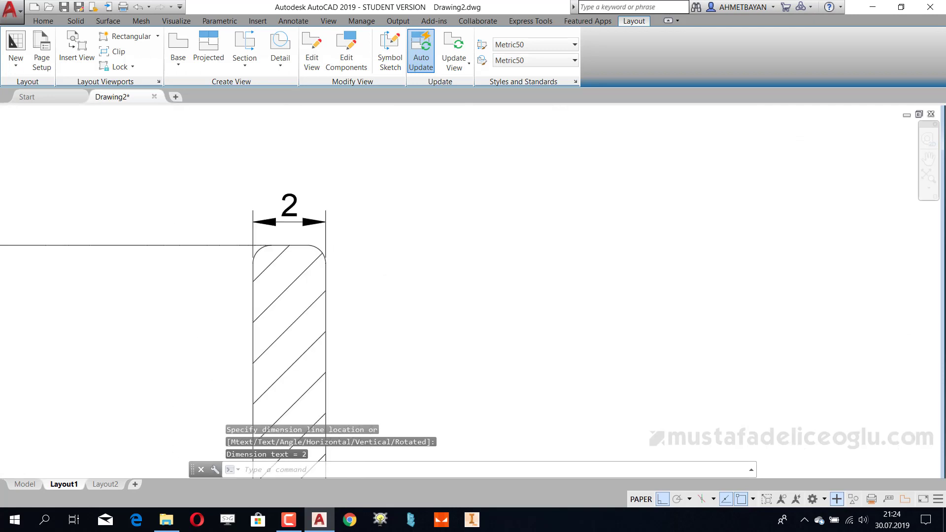
scroll(475, 309, "up", 1)
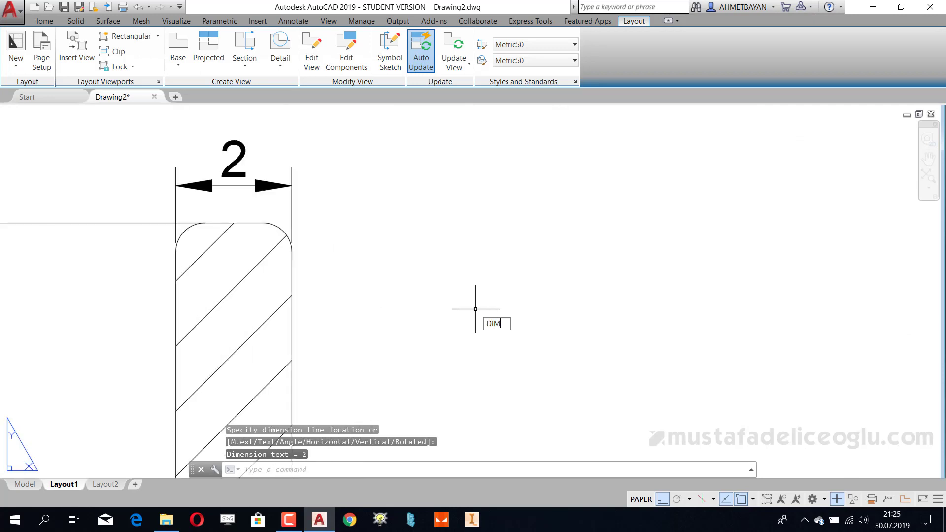
- Add the R0.5 radius dimension to the rim's rounded top corner
key("Up")
key("Up")
key("Up")
key("Up")
key("Up")
key("Return")
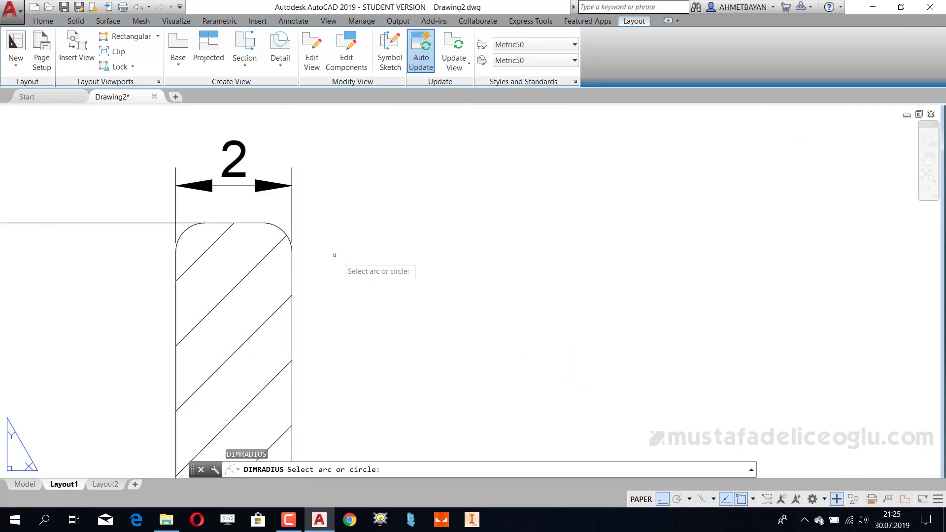
left_click(266, 219)
scroll(348, 223, "down", 3)
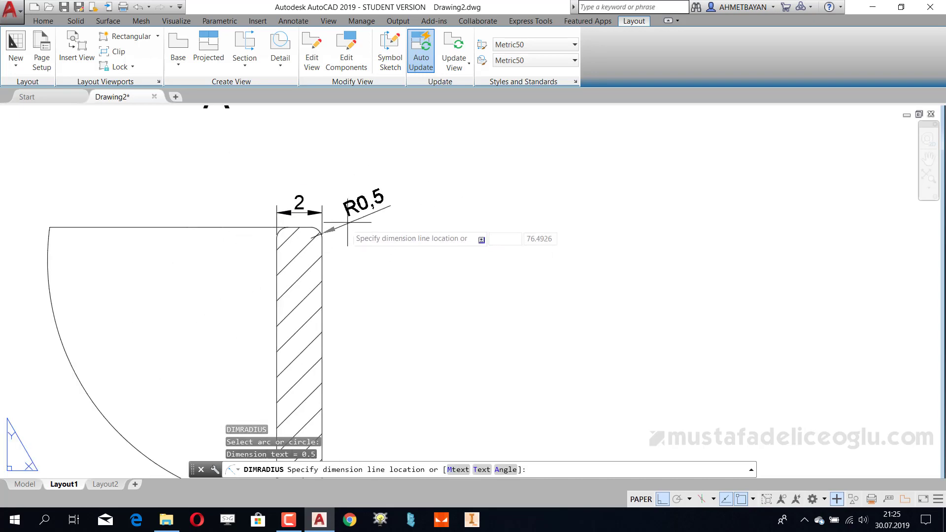
left_click(360, 225)
scroll(408, 271, "down", 4)
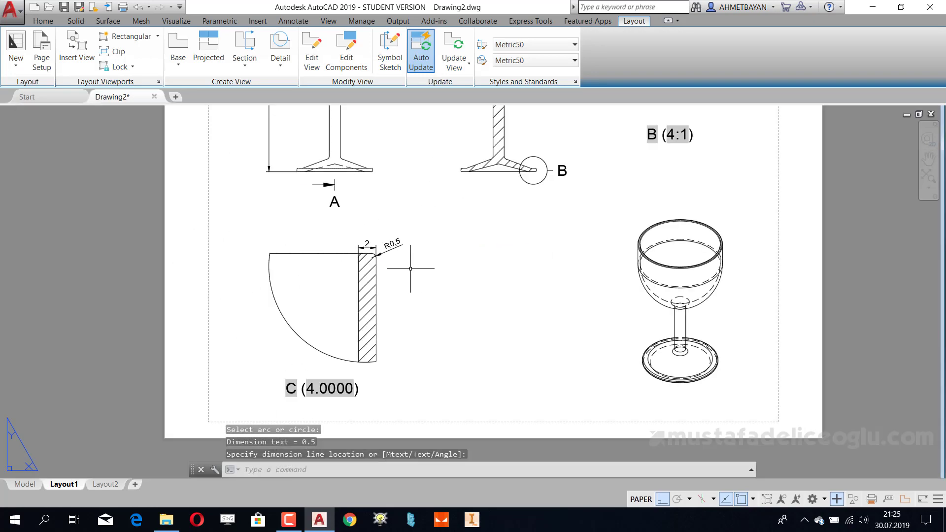
scroll(437, 242, "down", 4)
scroll(408, 182, "up", 6)
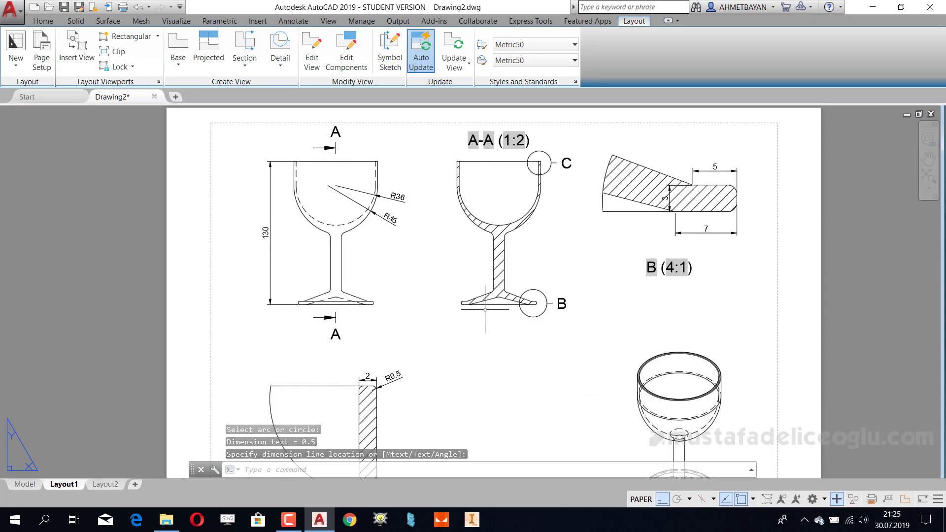
scroll(510, 271, "down", 4)
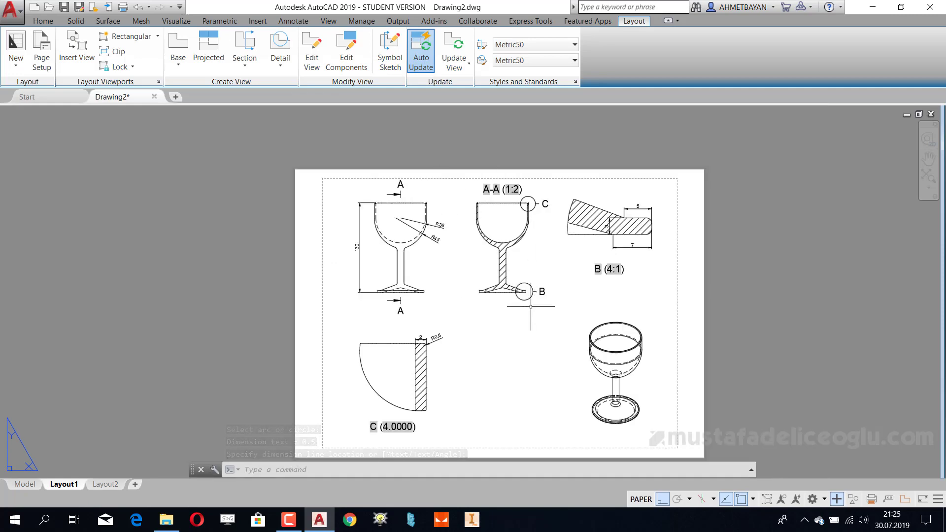
scroll(537, 290, "up", 2)
key("Escape")
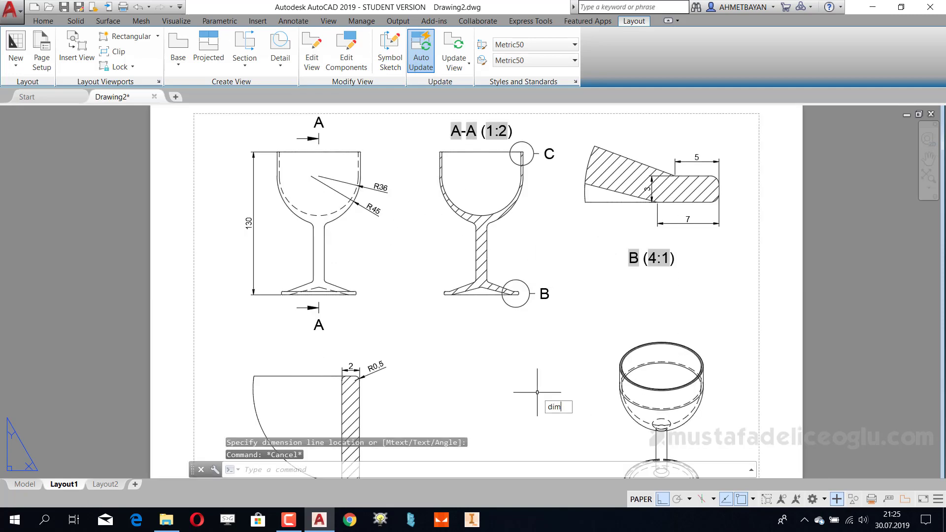
- Add the 101 overall height dimension to the left of section A-A
type("l")
key("Return")
scroll(473, 214, "up", 3)
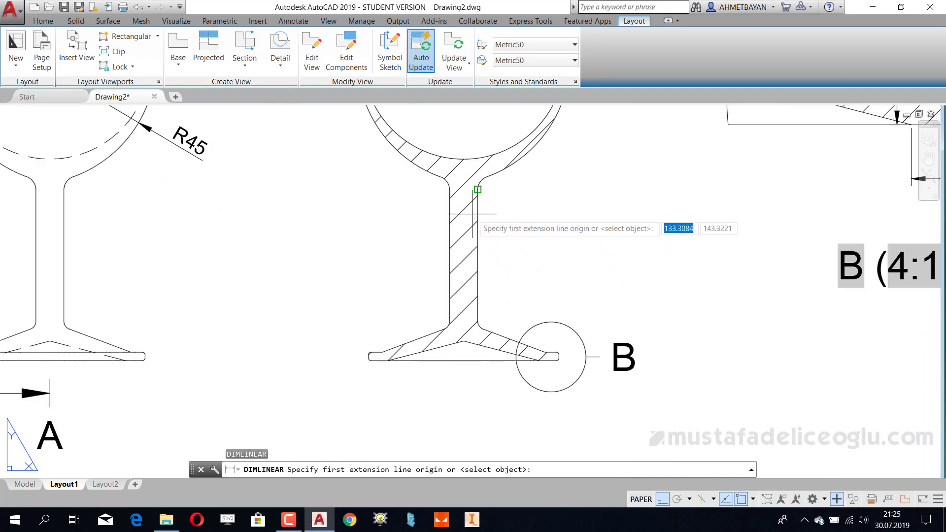
scroll(473, 214, "down", 3)
scroll(459, 207, "down", 3)
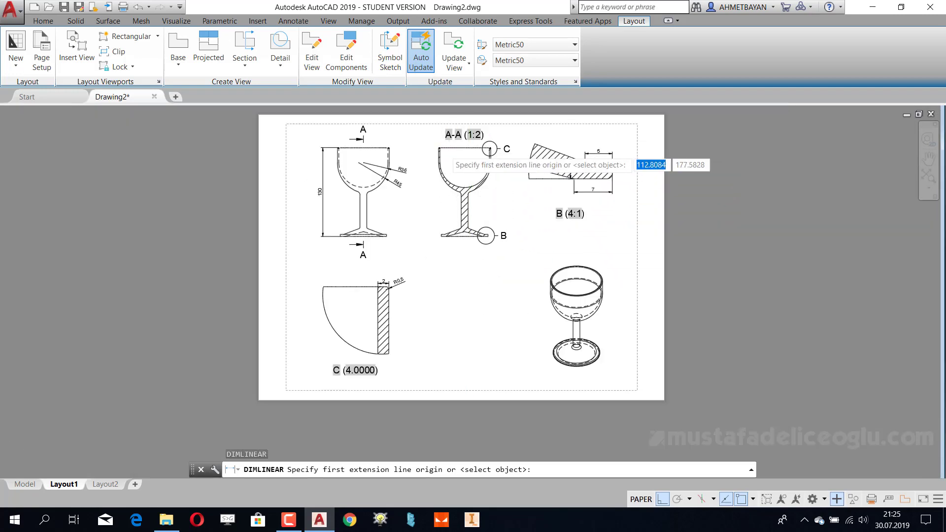
scroll(447, 149, "up", 3)
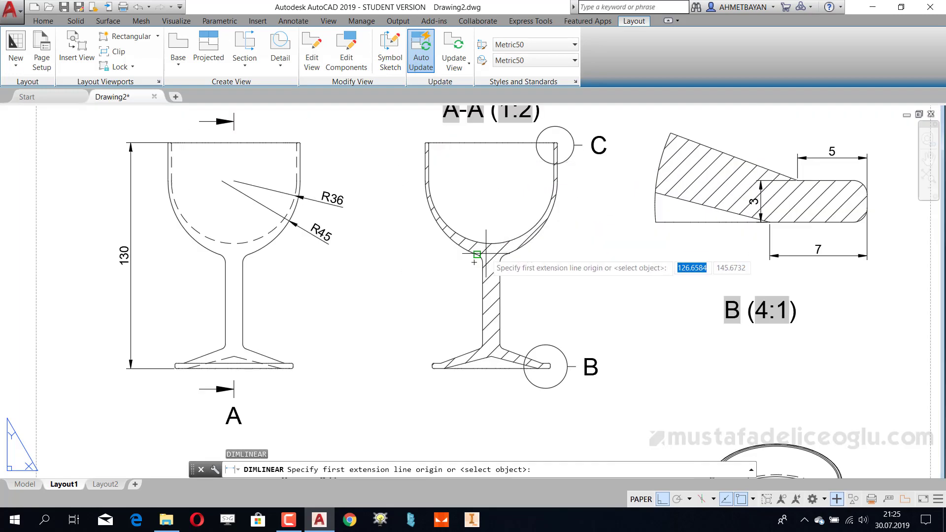
left_click(492, 181)
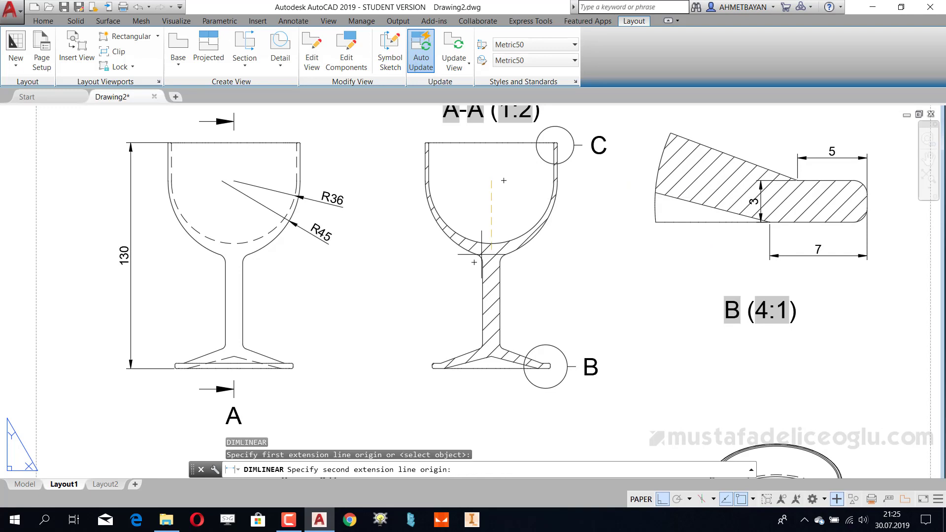
left_click(491, 356)
left_click(416, 300)
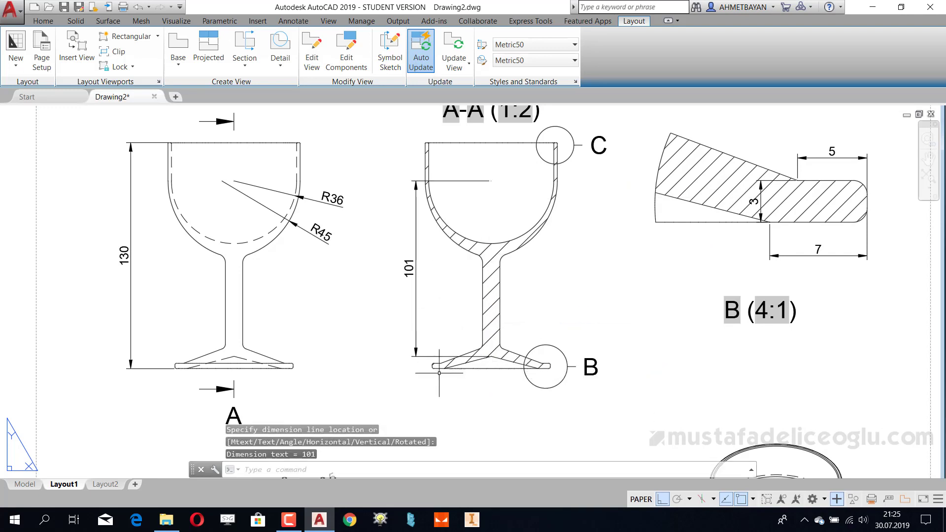
scroll(563, 263, "down", 3)
scroll(563, 264, "down", 3)
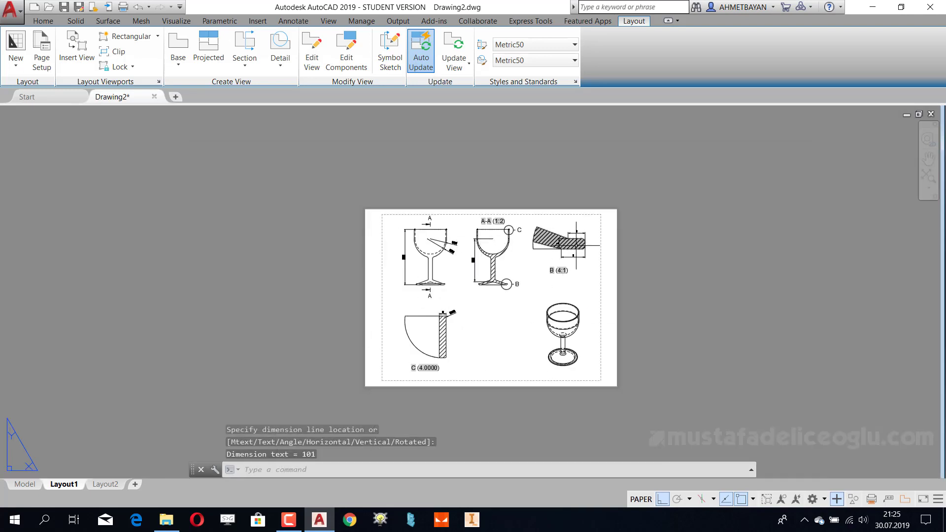
left_click(281, 49)
key("Return")
- Open the isometric glass view for editing and show its hidden-line and shading choices
key("Escape")
key("Escape")
key("Escape")
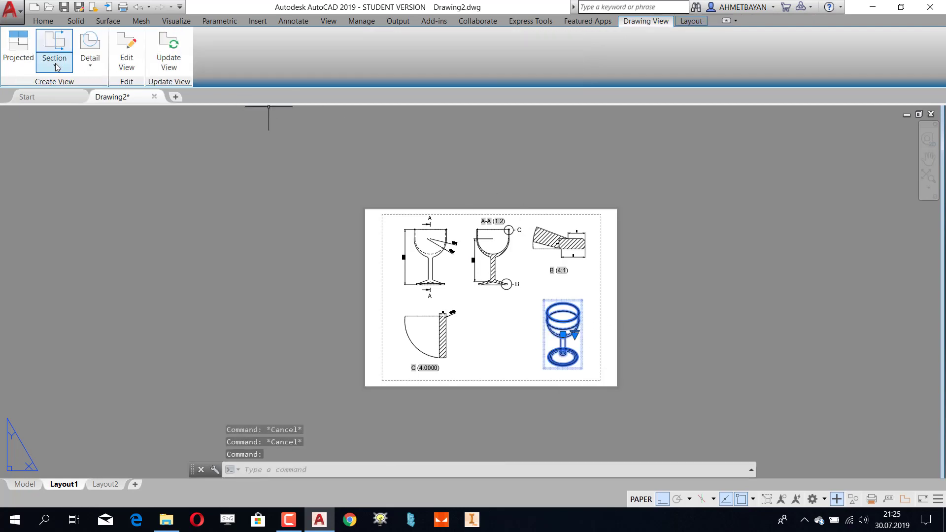
left_click(125, 46)
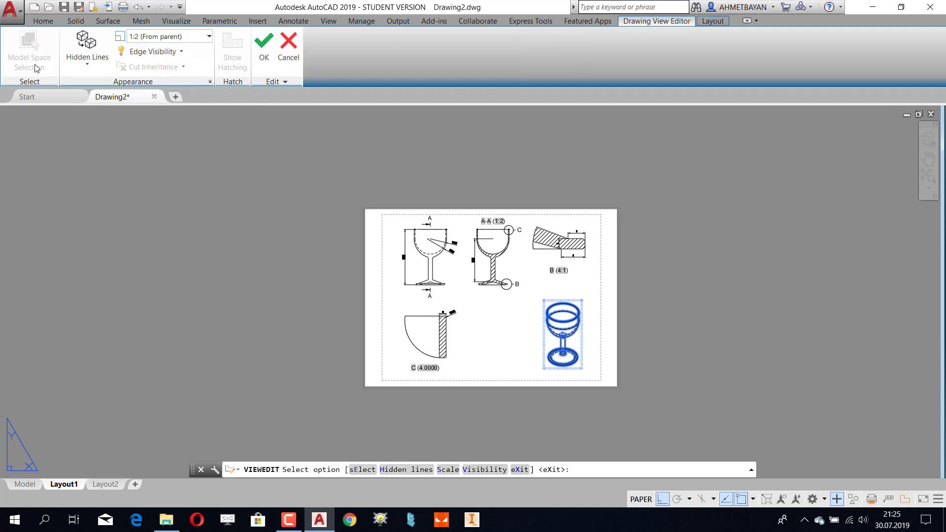
left_click(95, 66)
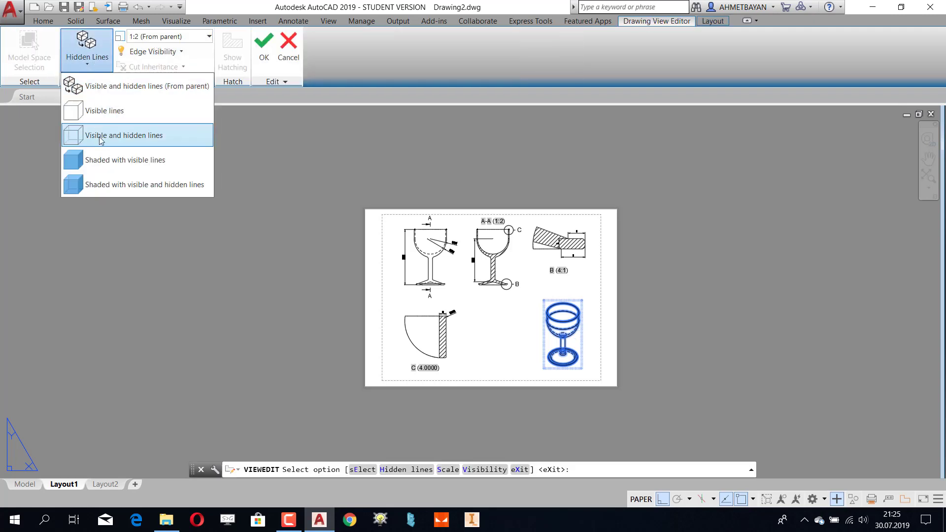